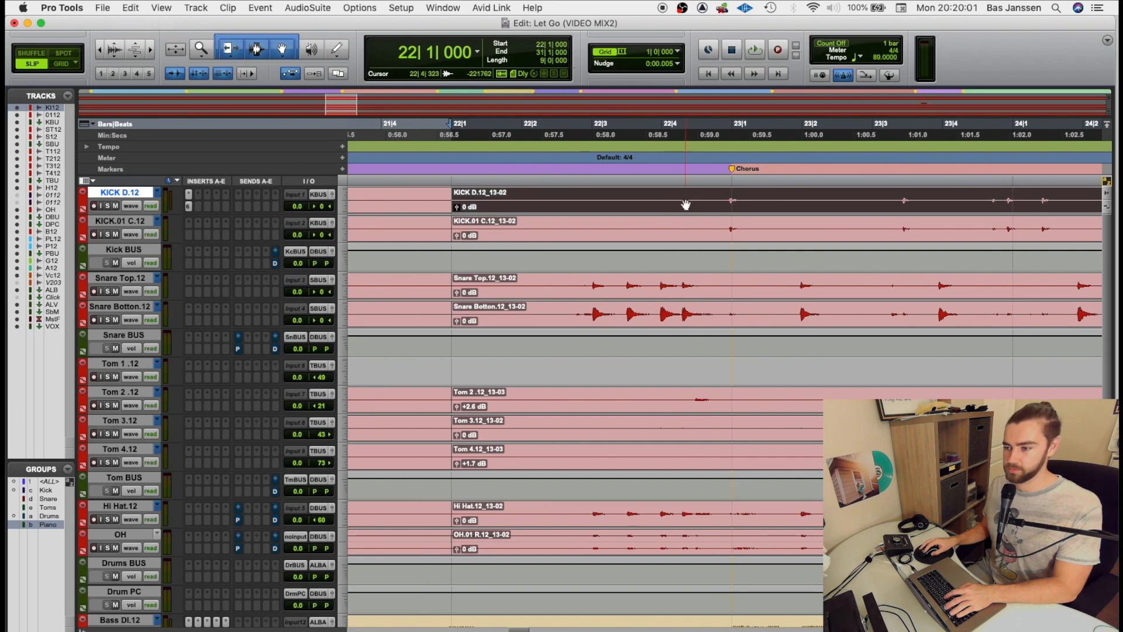
Select the kick hit at the start of the chorus across KICK D.12 and KICK.01 C.12 and compare its phase up close.
{"action": "left_click", "coordinate": [727, 198]}
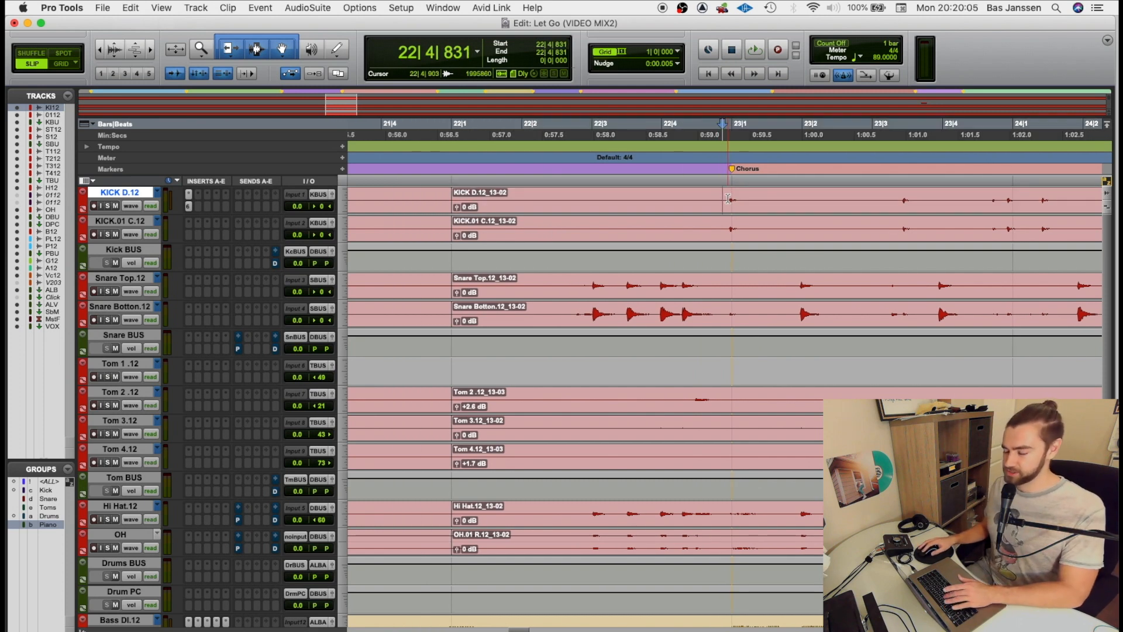
{"action": "left_click", "coordinate": [730, 199]}
{"action": "key", "text": "t"}
{"action": "key", "text": "t"}
{"action": "key", "text": "t"}
{"action": "key", "text": "t"}
{"action": "key", "text": "t"}
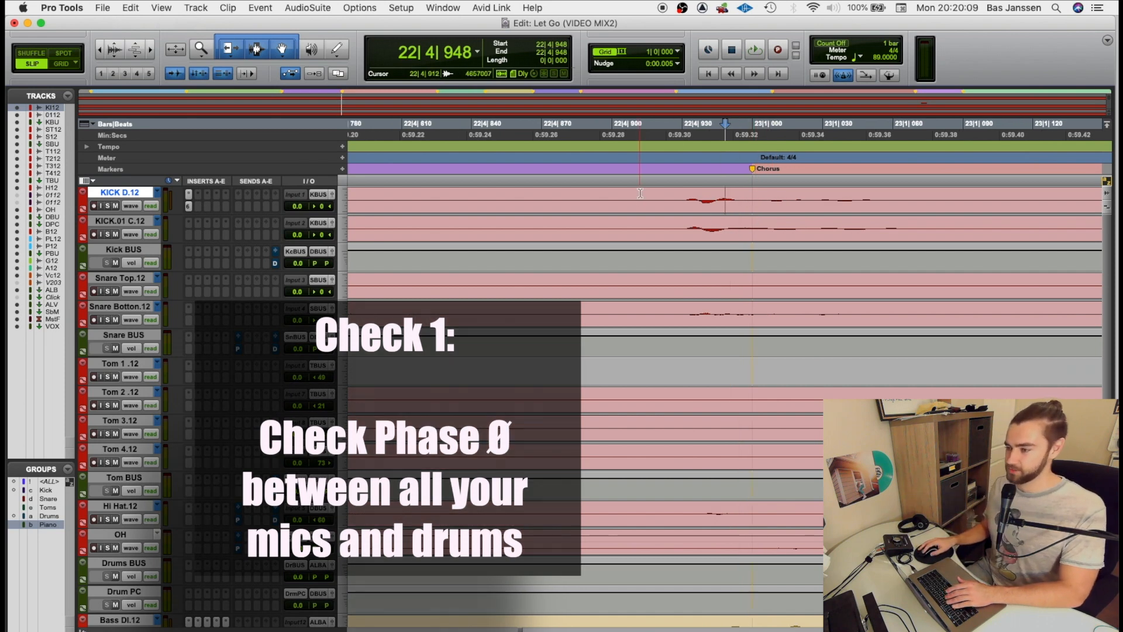
{"action": "left_click_drag", "start_coordinate": [640, 196], "coordinate": [966, 236]}
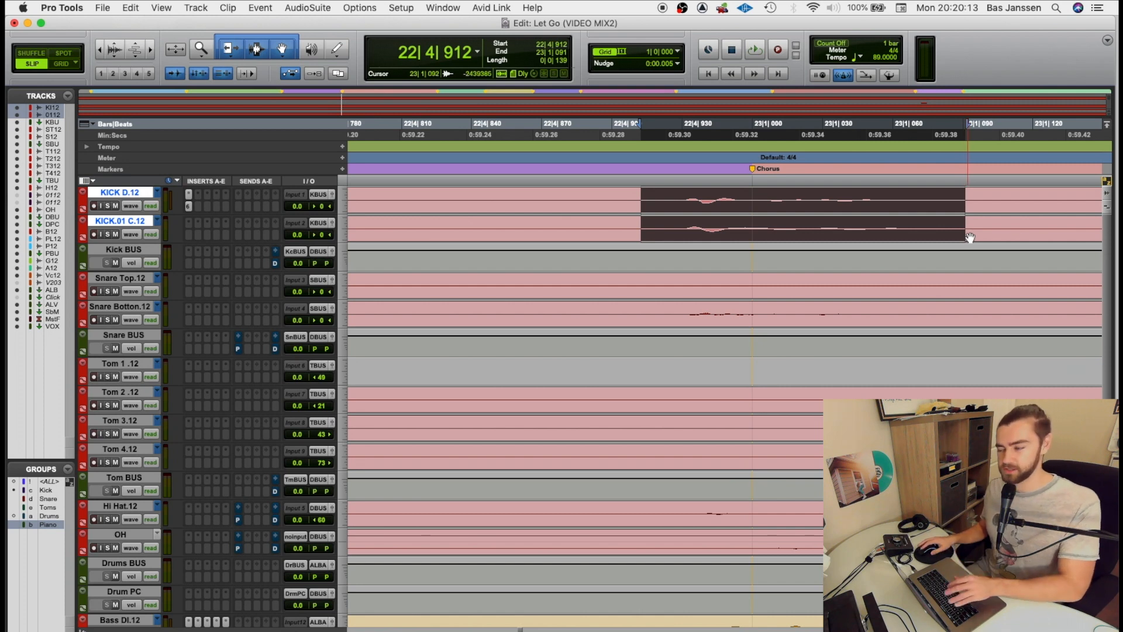
{"action": "key", "text": "r"}
{"action": "key", "text": "r"}
{"action": "key", "text": "r"}
{"action": "key", "text": "r"}
{"action": "key", "text": "r"}
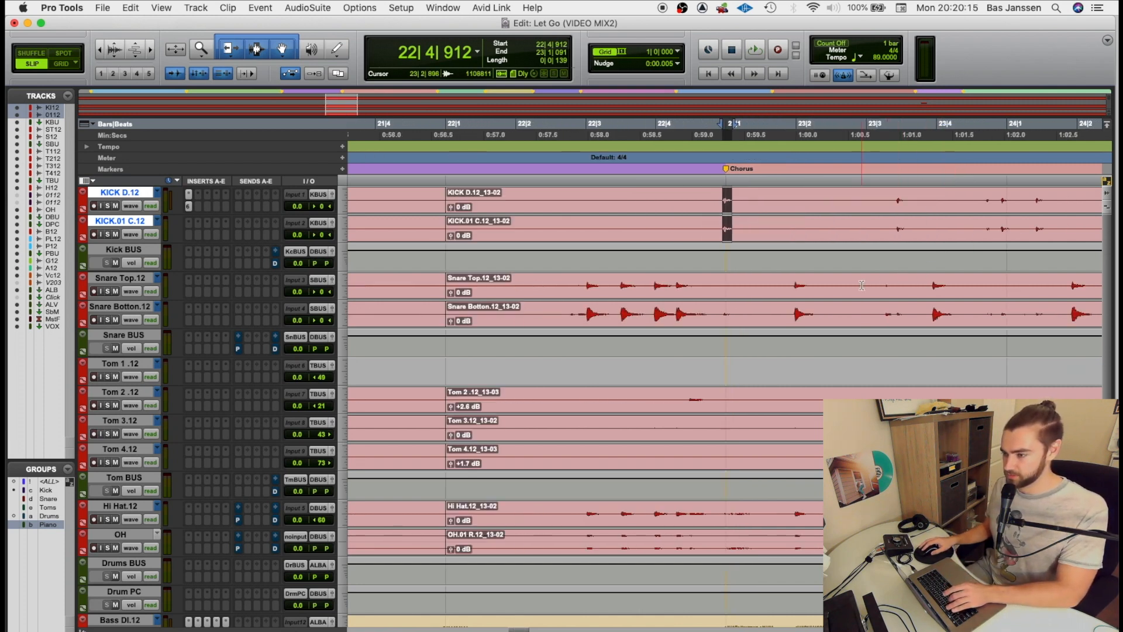
{"action": "key", "text": "r"}
{"action": "key", "text": "r"}
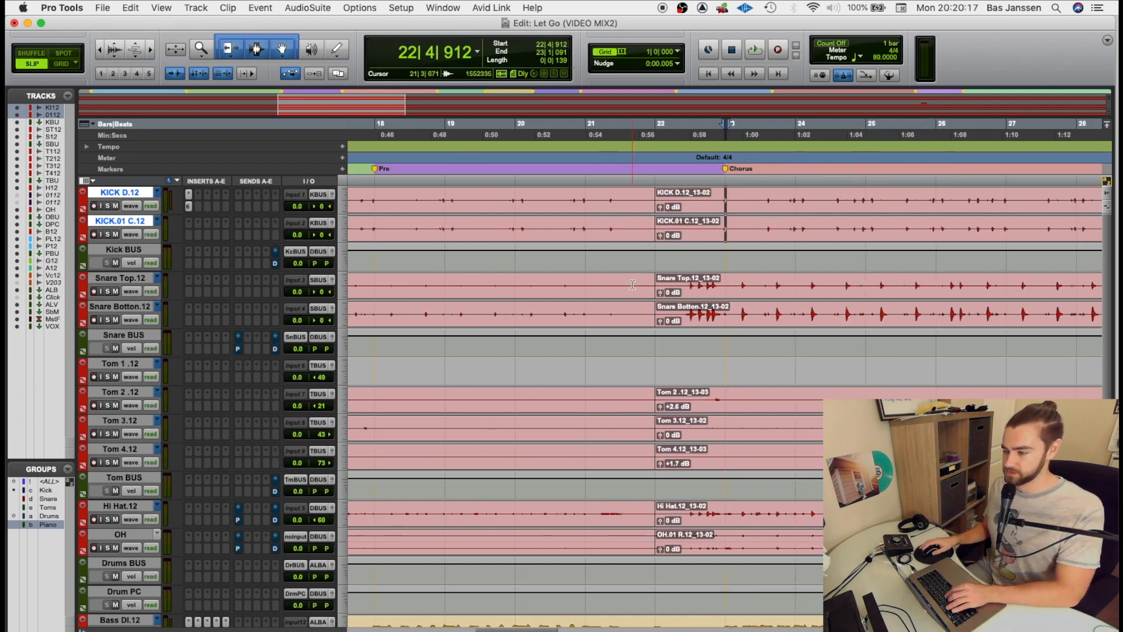
{"action": "scroll", "coordinate": [741, 293], "scroll_direction": "right", "scroll_amount": 6}
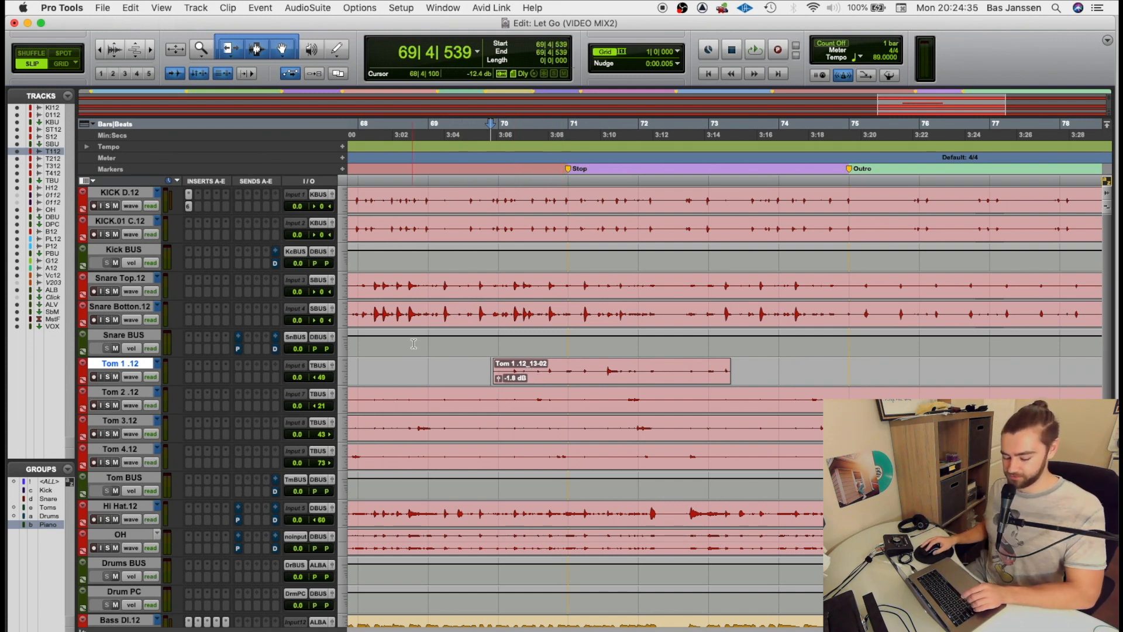
Solo the Tom 1 .12 track and play its clip from 69|4|539 to hear the bleed around the hit.
{"action": "left_click", "coordinate": [107, 377]}
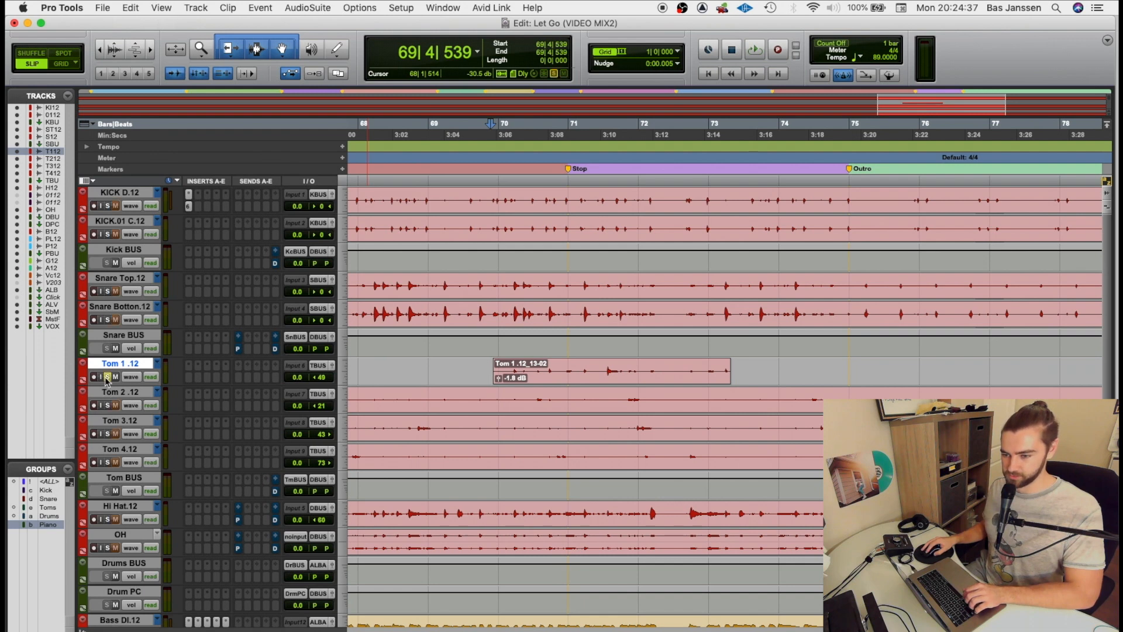
{"action": "key", "text": "space"}
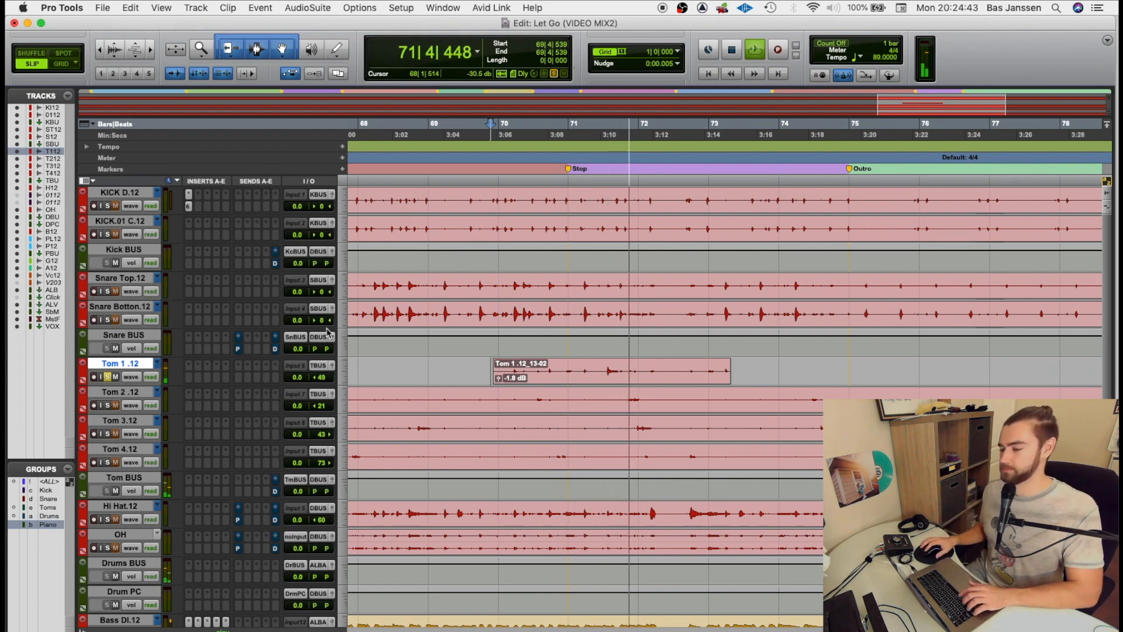
{"action": "key", "text": "space"}
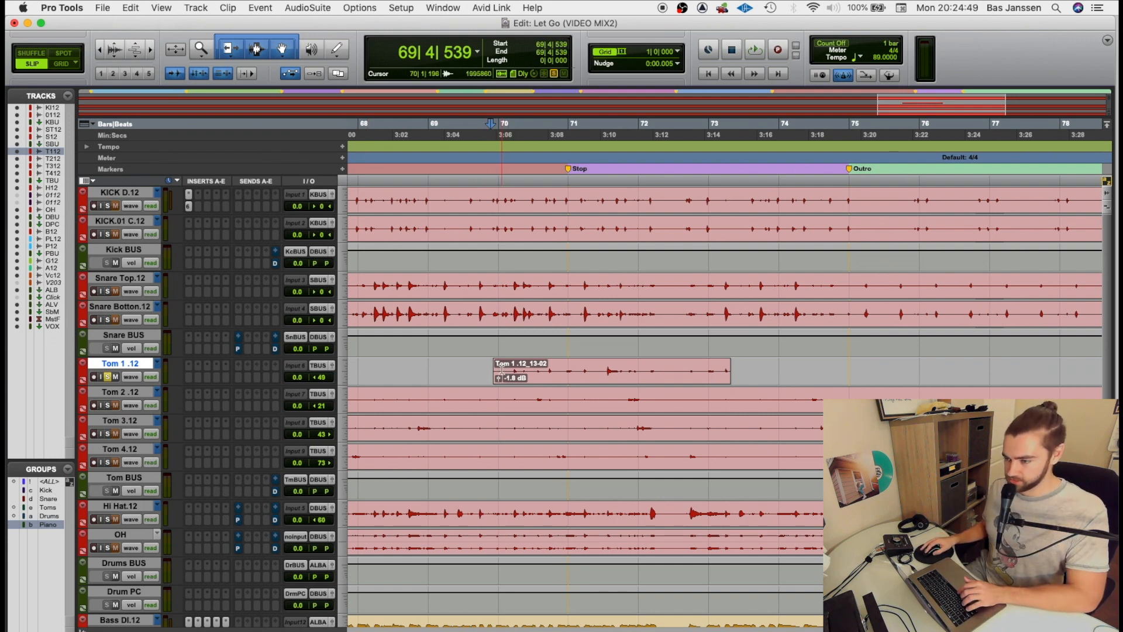
Trim the Tom 1 .12 clip with fades tightly around its single hit, starting at 71|2|764, and audition the result.
{"action": "left_click_drag", "start_coordinate": [498, 364], "coordinate": [600, 365]}
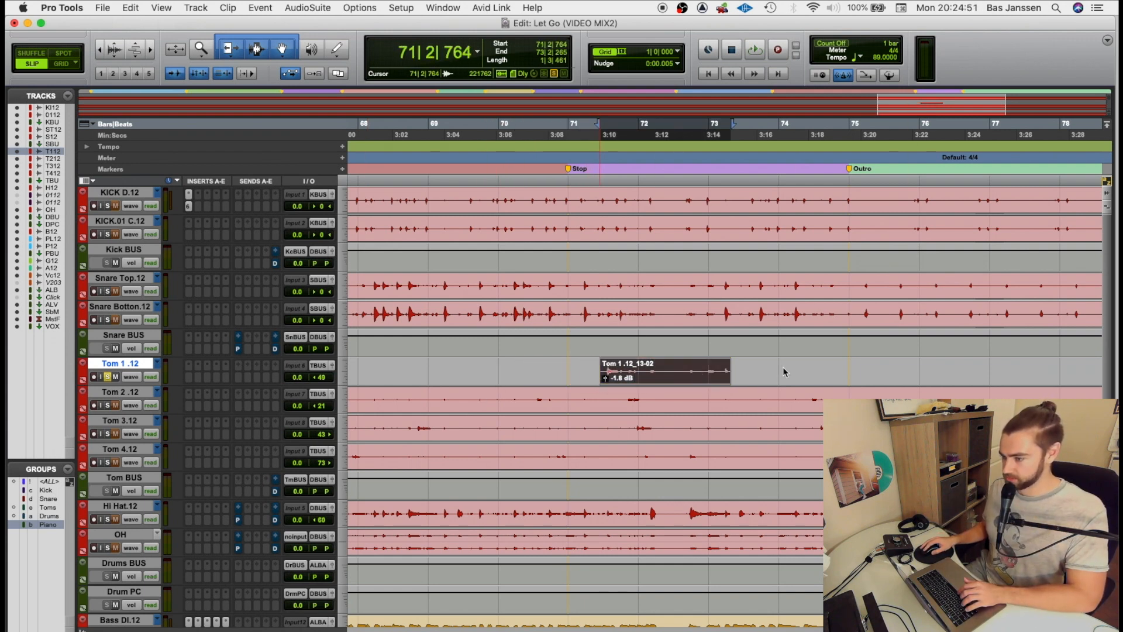
{"action": "mouse_move", "coordinate": [729, 374]}
{"action": "left_mouse_down"}
{"action": "mouse_move", "coordinate": [638, 379]}
{"action": "mouse_move", "coordinate": [628, 362]}
{"action": "mouse_move", "coordinate": [608, 360]}
{"action": "left_mouse_up"}
{"action": "left_click", "coordinate": [582, 362]}
{"action": "key", "text": "space"}
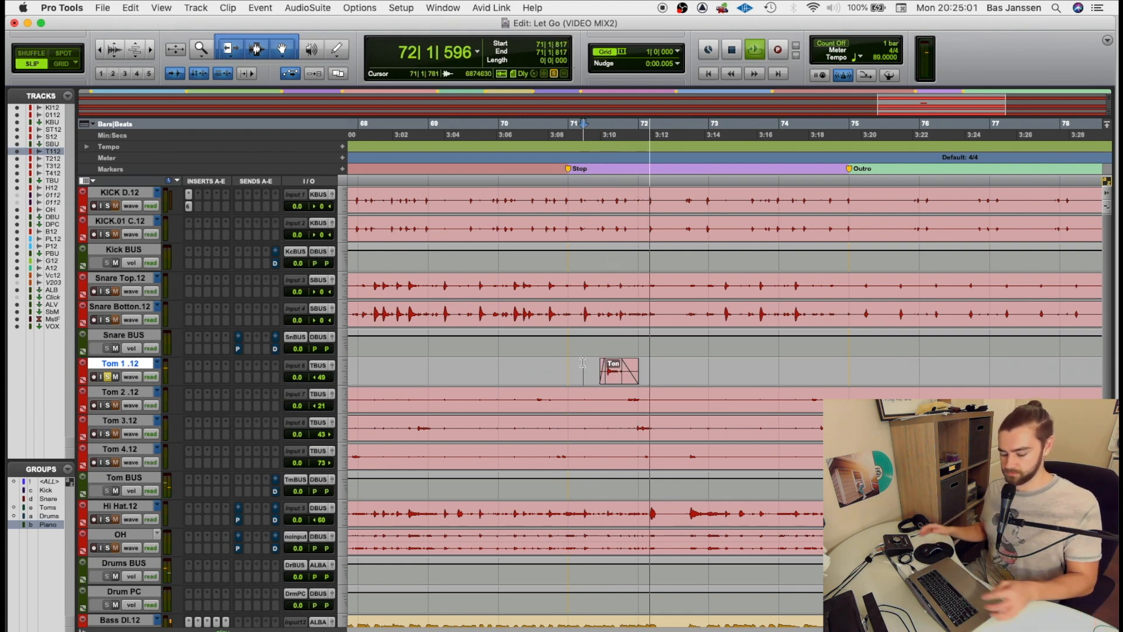
{"action": "key", "text": "space"}
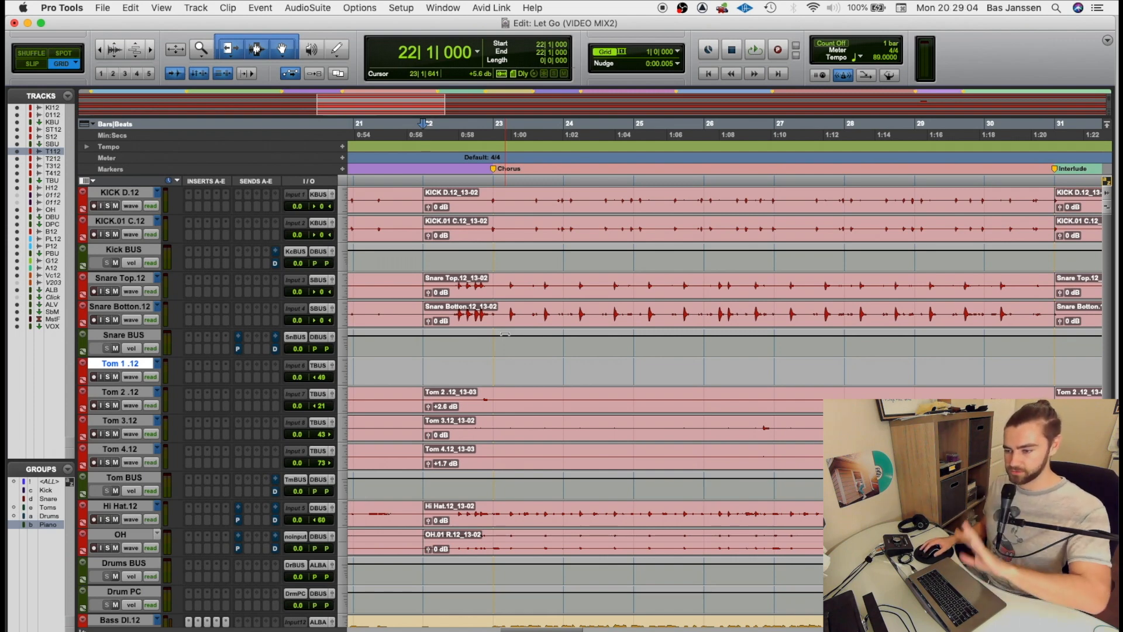
Look over all the session's tracks and play the full mix from bar 22 through the chorus.
{"action": "scroll", "coordinate": [651, 348], "scroll_direction": "down", "scroll_amount": 5}
{"action": "scroll", "coordinate": [651, 348], "scroll_direction": "down", "scroll_amount": 8}
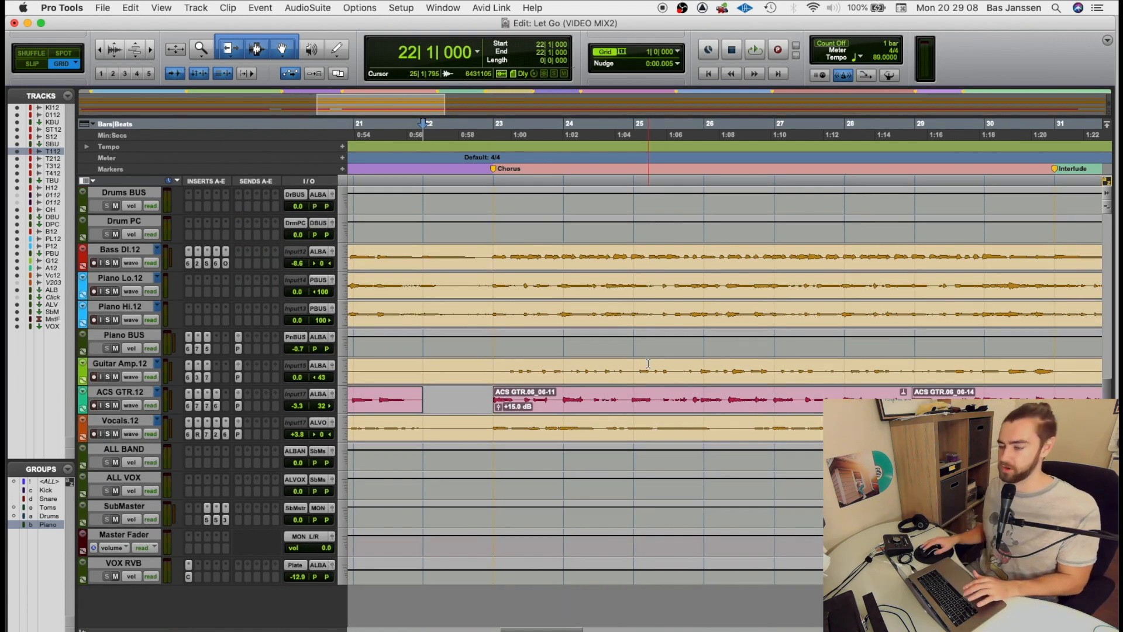
{"action": "scroll", "coordinate": [648, 363], "scroll_direction": "up", "scroll_amount": 13}
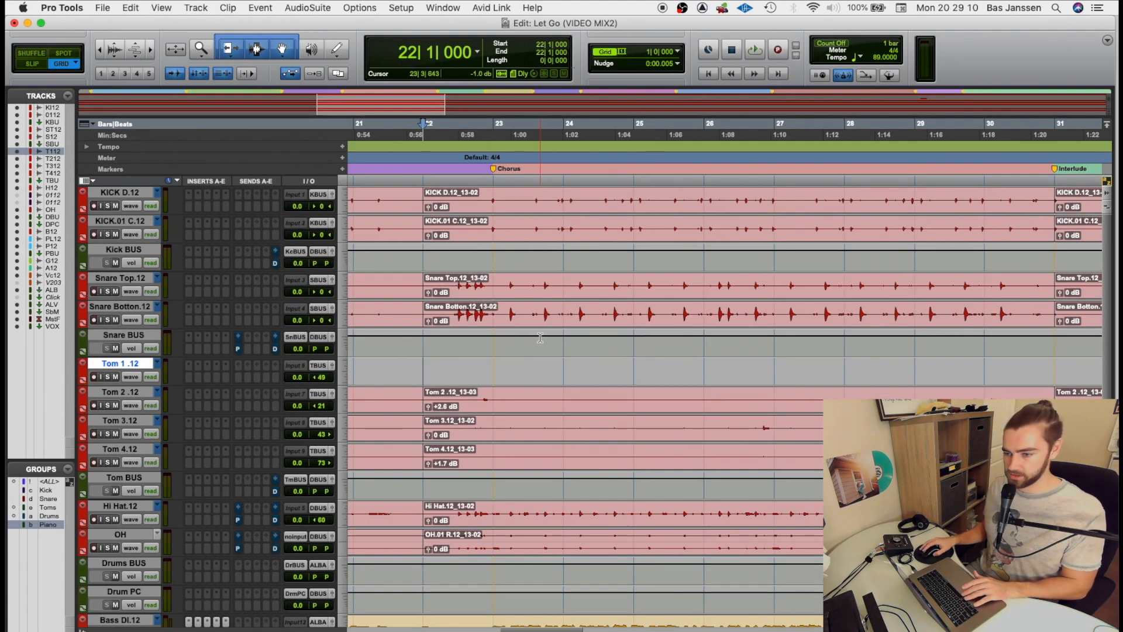
{"action": "key", "text": "space"}
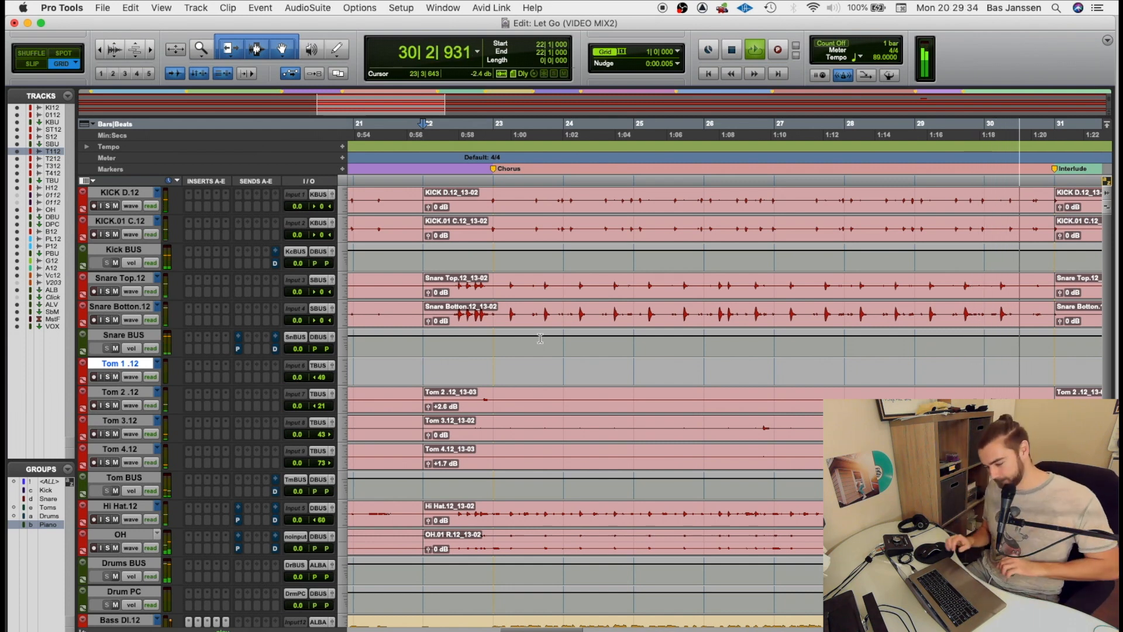
{"action": "key", "text": "space"}
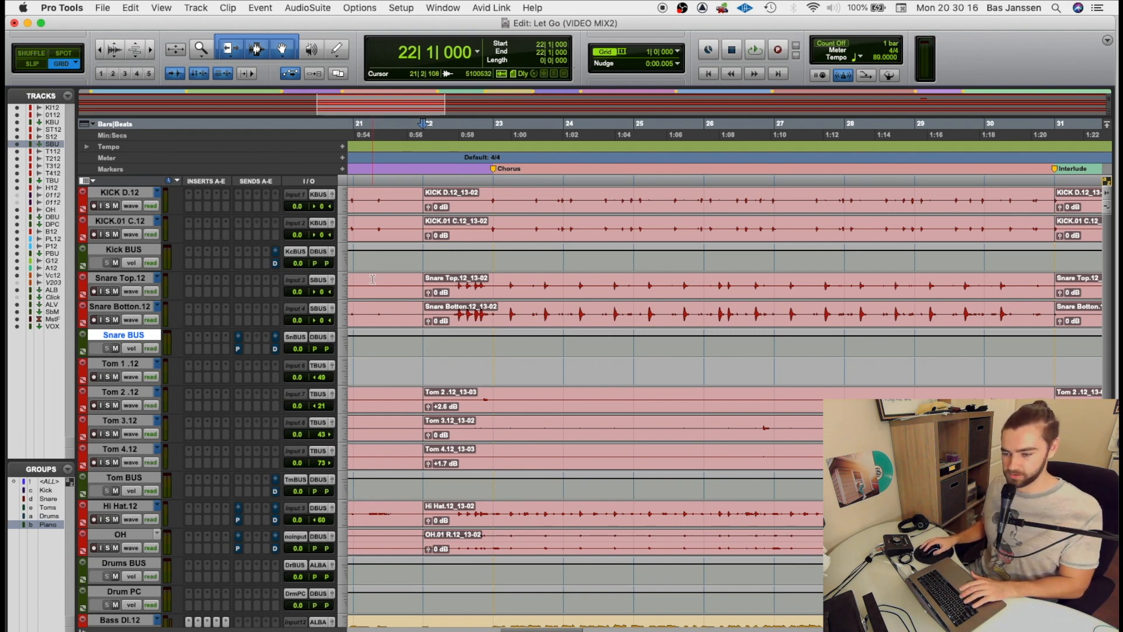
Solo both kick microphone tracks during playback and lower the KICK.01 C.12 volume to -4.0 dB.
{"action": "left_click", "coordinate": [108, 206]}
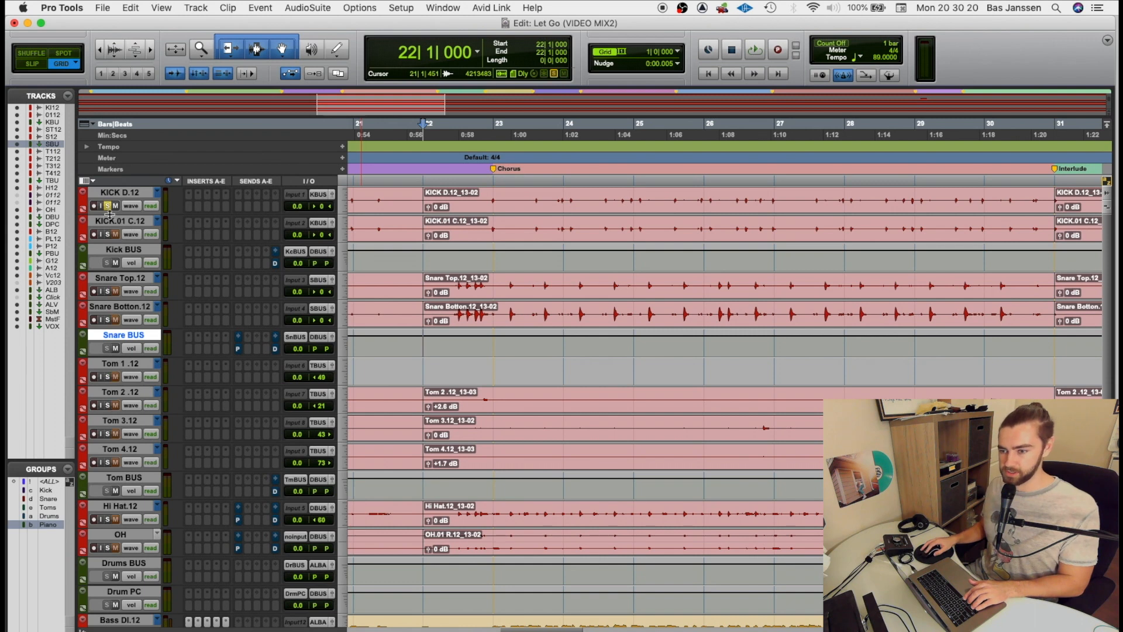
{"action": "key", "text": "space"}
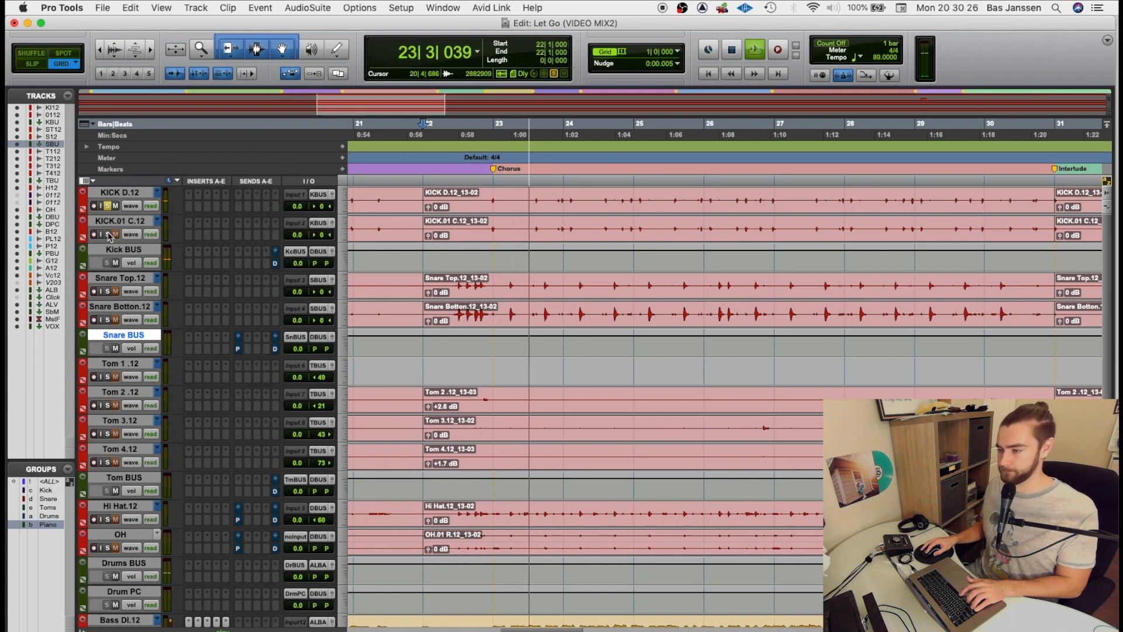
{"action": "left_click", "coordinate": [108, 235]}
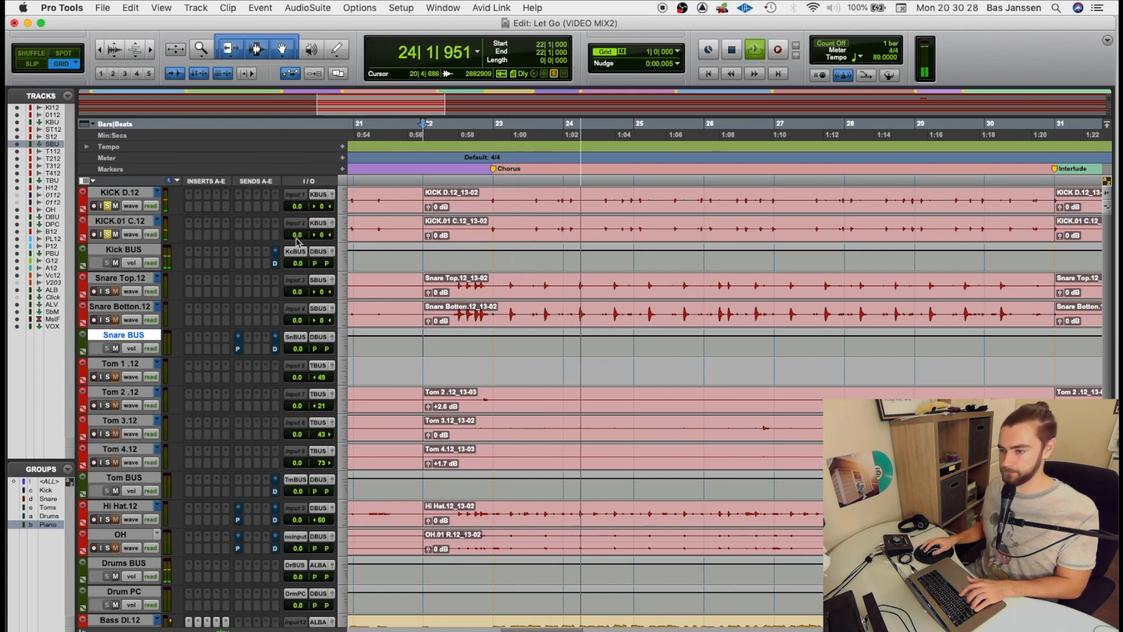
{"action": "left_click_drag", "start_coordinate": [297, 234], "coordinate": [297, 239]}
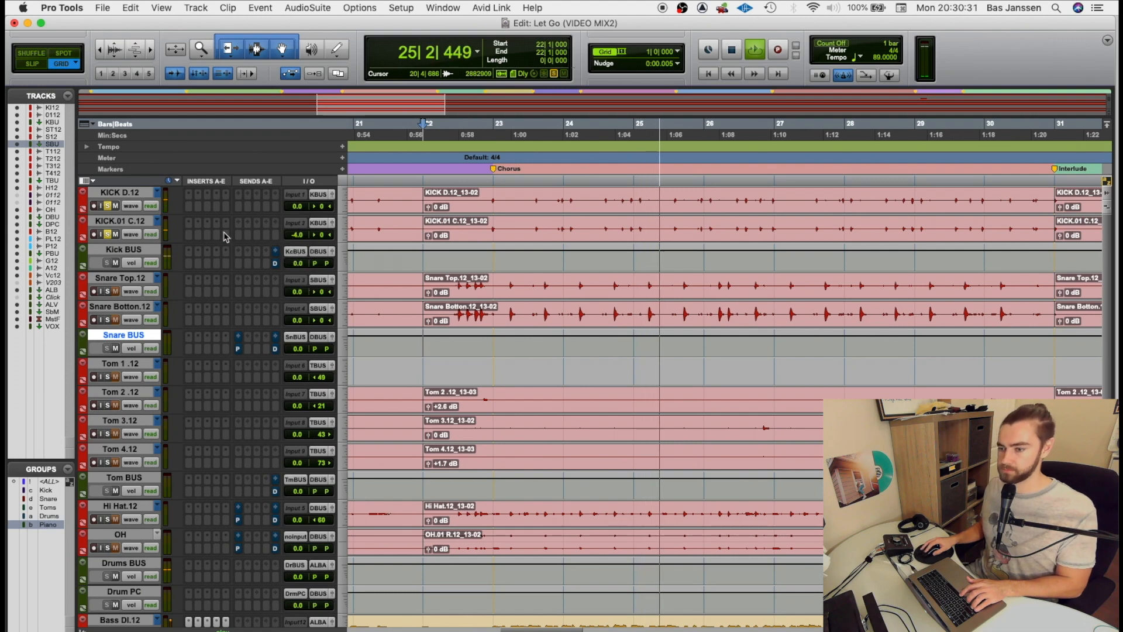
Insert the F6-RTA equalizer on KICK D.12 and cut band 2 by about 1.9 dB at 124 Hz.
{"action": "left_click", "coordinate": [191, 205]}
{"action": "left_click", "coordinate": [220, 183]}
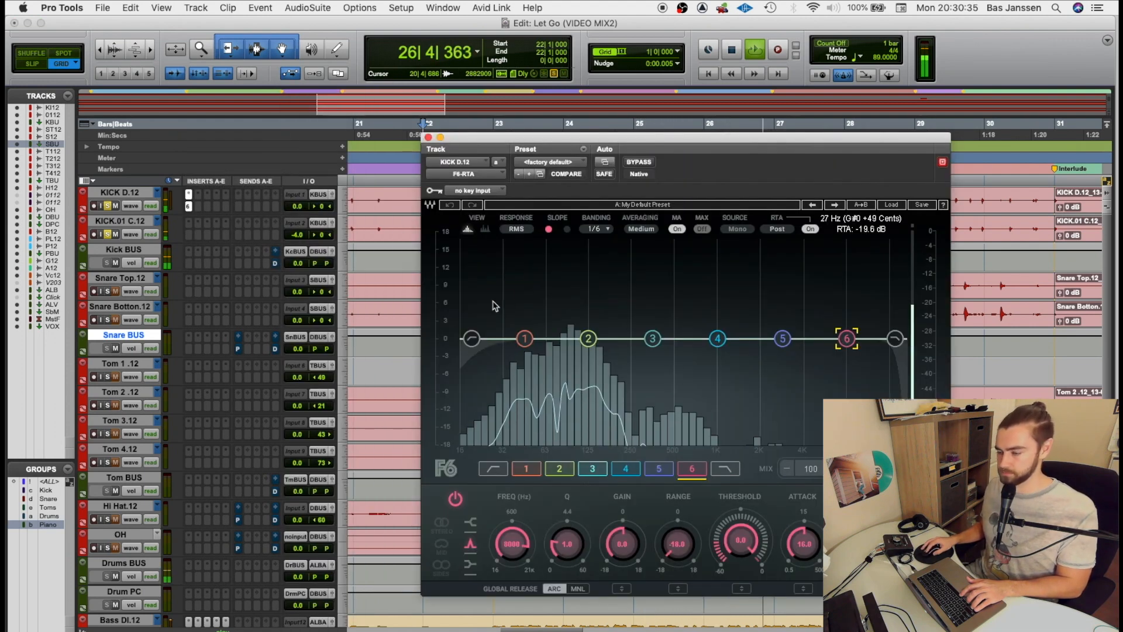
{"action": "mouse_move", "coordinate": [588, 338]}
{"action": "left_mouse_down"}
{"action": "mouse_move", "coordinate": [590, 316]}
{"action": "mouse_move", "coordinate": [588, 348]}
{"action": "left_mouse_up"}
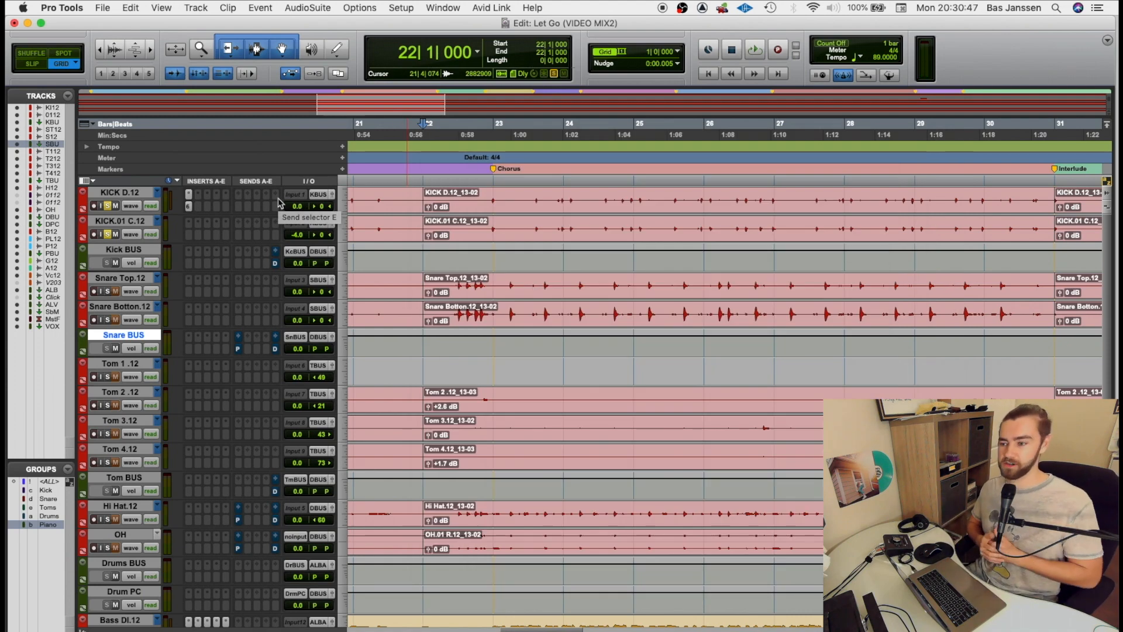
{"action": "left_click", "coordinate": [189, 207]}
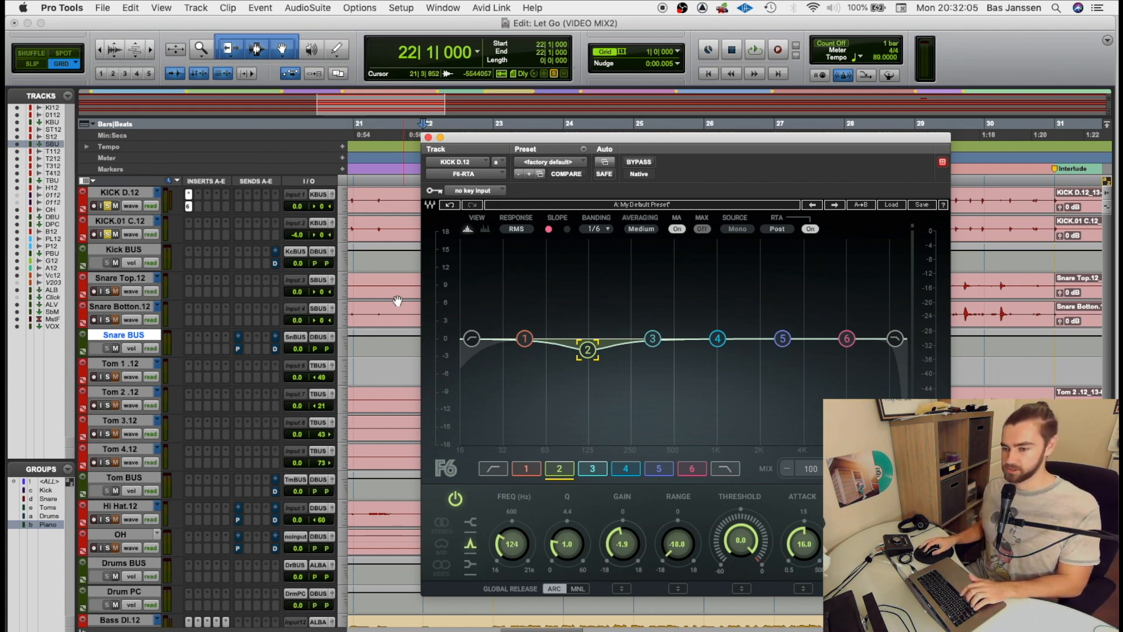
Insert F6-RTA on Kick BUS, cutting band 3 deeply around 500 Hz with Q 2.2 and band 2 by about 2.4 dB at 255 Hz.
{"action": "left_click", "coordinate": [190, 268]}
{"action": "left_click", "coordinate": [235, 237]}
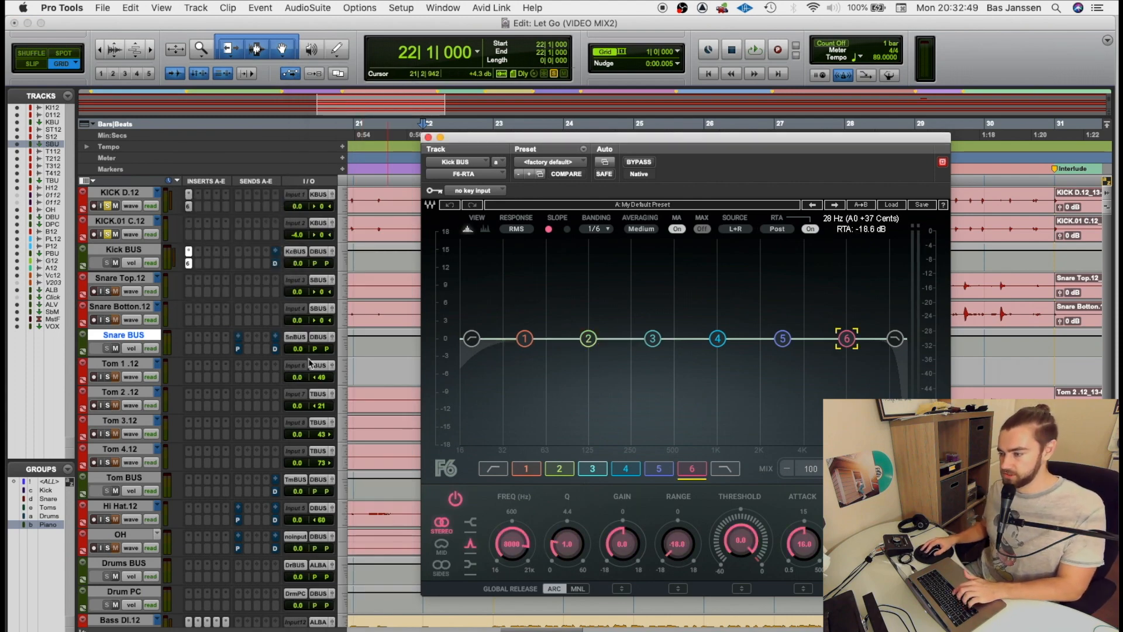
{"action": "key", "text": "space"}
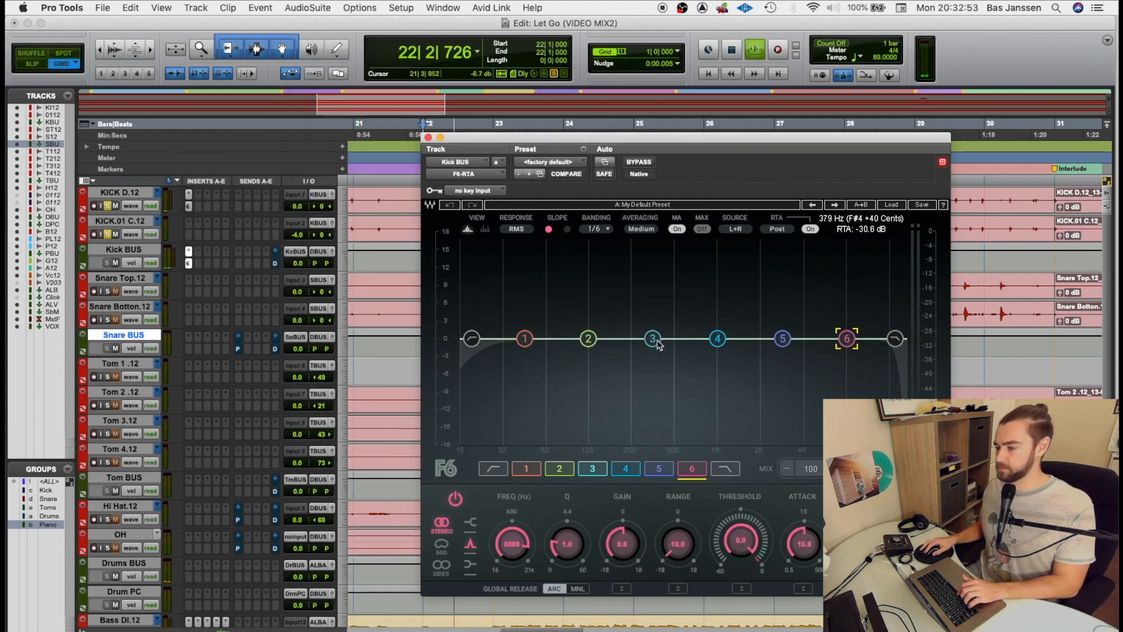
{"action": "left_click_drag", "start_coordinate": [655, 342], "coordinate": [674, 411]}
{"action": "left_click_drag", "start_coordinate": [567, 545], "coordinate": [569, 518]}
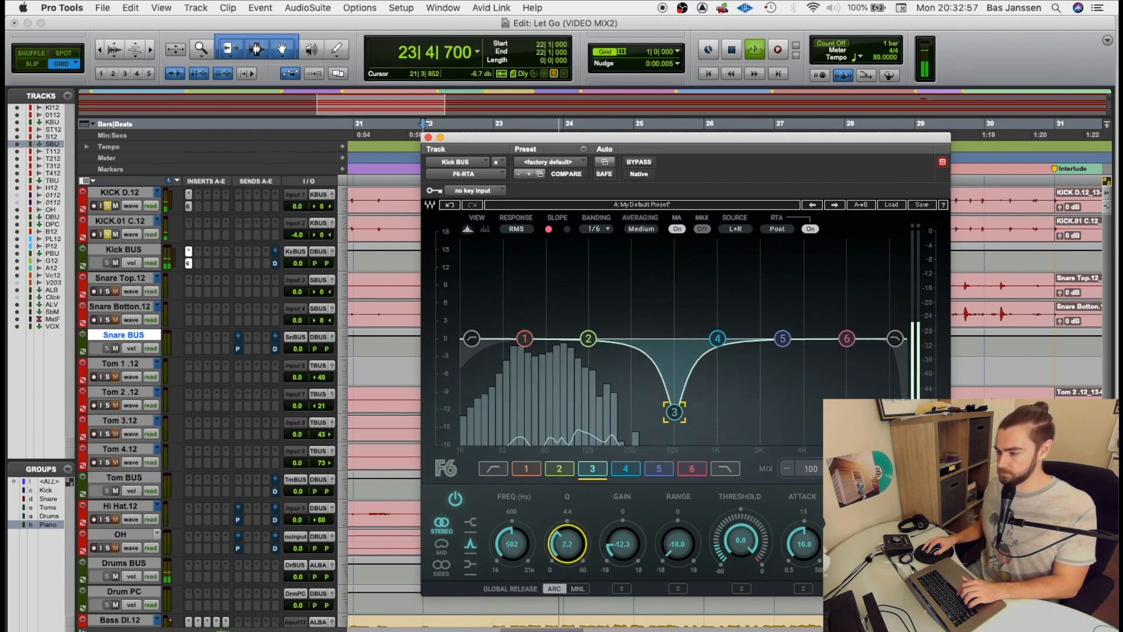
{"action": "left_click_drag", "start_coordinate": [674, 412], "coordinate": [673, 414]}
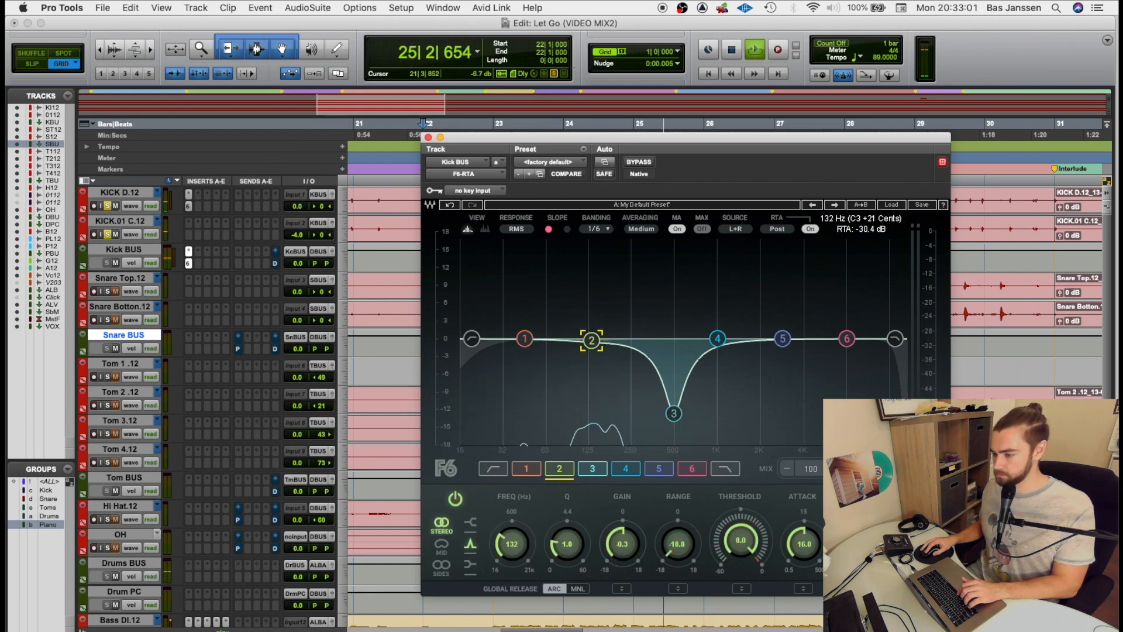
{"action": "mouse_move", "coordinate": [587, 338]}
{"action": "left_mouse_down"}
{"action": "mouse_move", "coordinate": [650, 255]}
{"action": "mouse_move", "coordinate": [591, 252]}
{"action": "mouse_move", "coordinate": [586, 348]}
{"action": "left_mouse_up"}
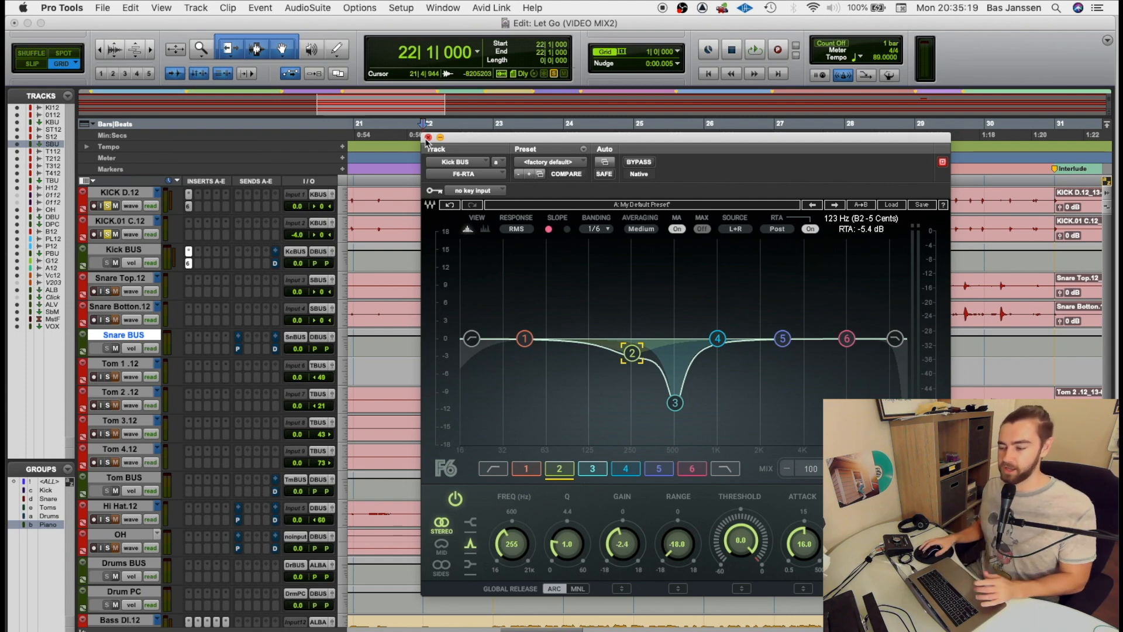
Insert the stereo CLA-3A compressor in the second insert slot of Kick BUS.
{"action": "left_click", "coordinate": [201, 268]}
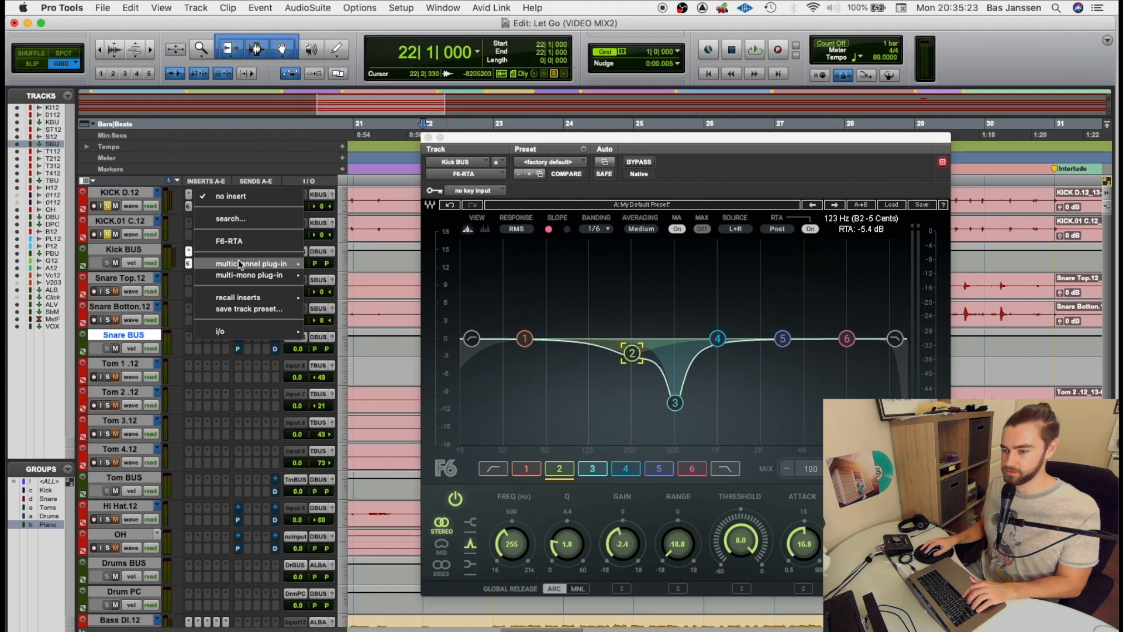
{"action": "mouse_move", "coordinate": [241, 265]}
{"action": "mouse_move", "coordinate": [375, 87]}
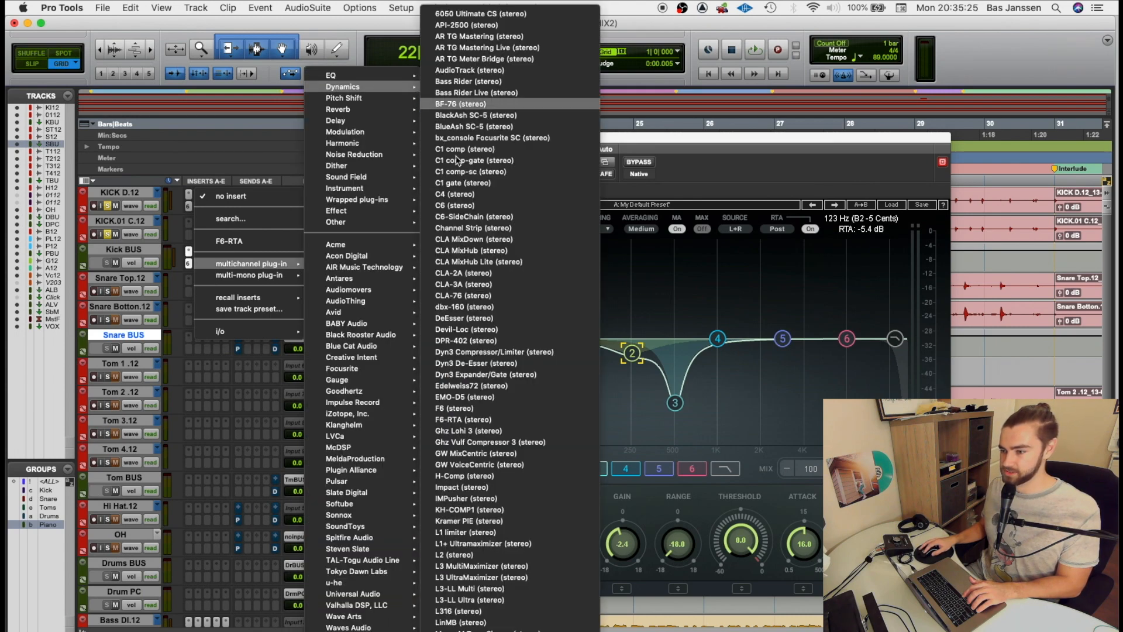
{"action": "left_click", "coordinate": [480, 285]}
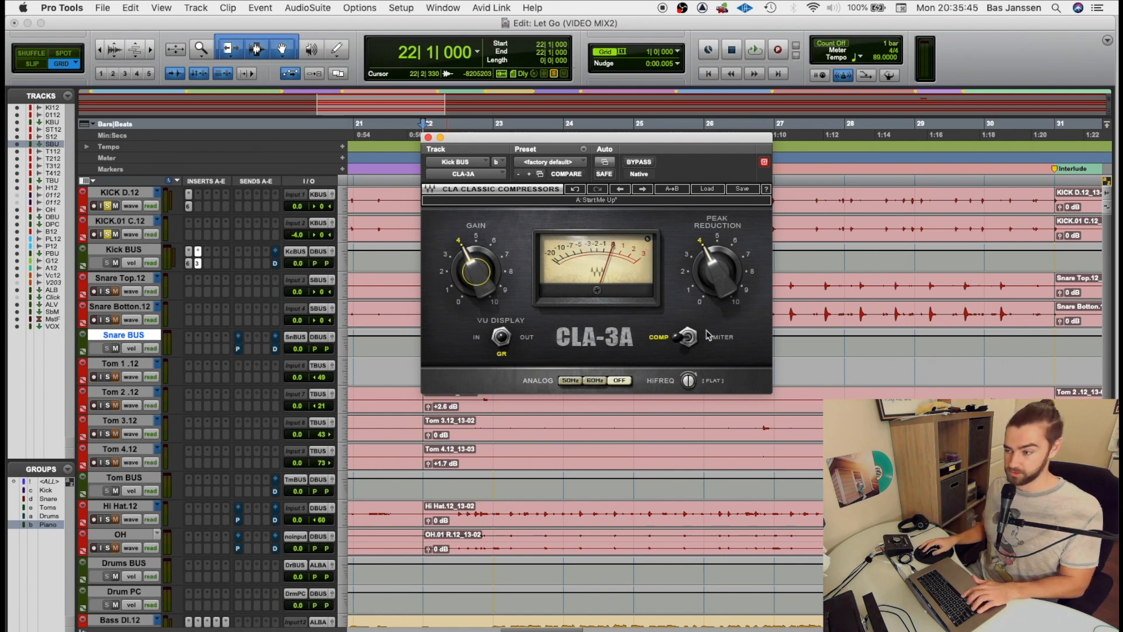
Set the CLA-3A's Peak Reduction to about 6 with HiFreq at flat while playing the soloed kicks.
{"action": "key", "text": "space"}
{"action": "left_click", "coordinate": [727, 276]}
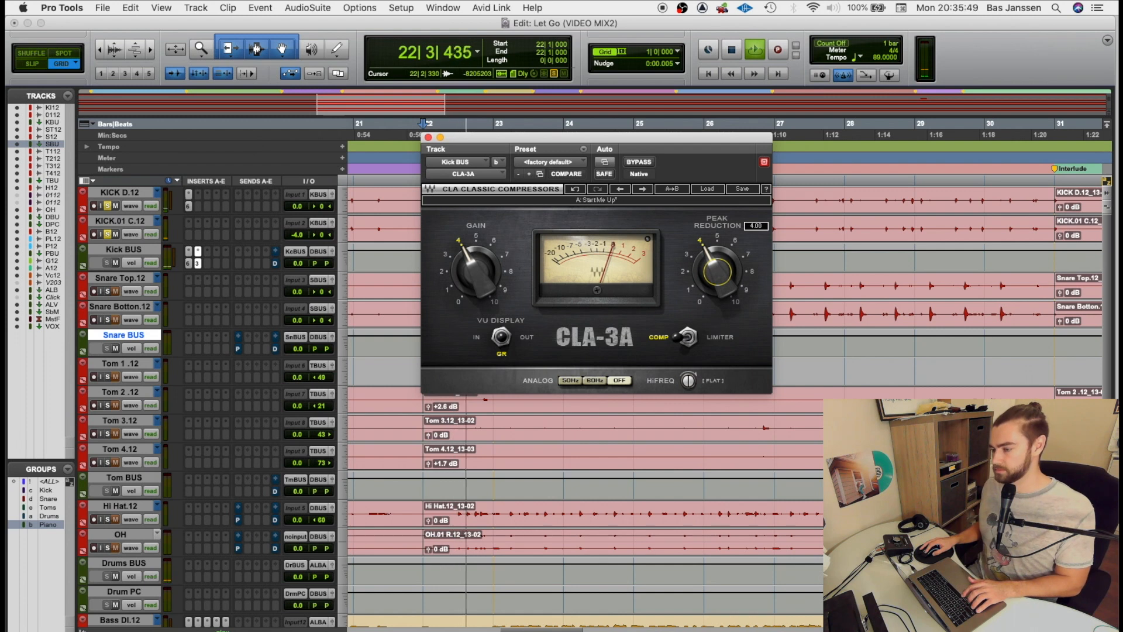
{"action": "left_click_drag", "start_coordinate": [727, 277], "coordinate": [727, 262]}
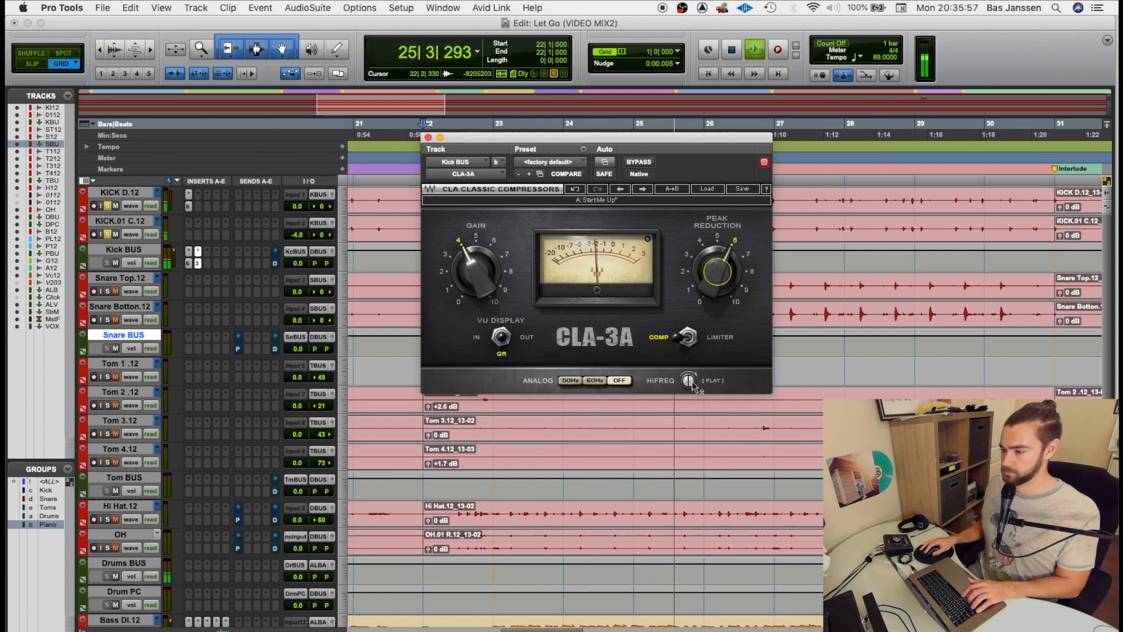
{"action": "left_click_drag", "start_coordinate": [690, 380], "coordinate": [689, 380]}
{"action": "key", "text": "space"}
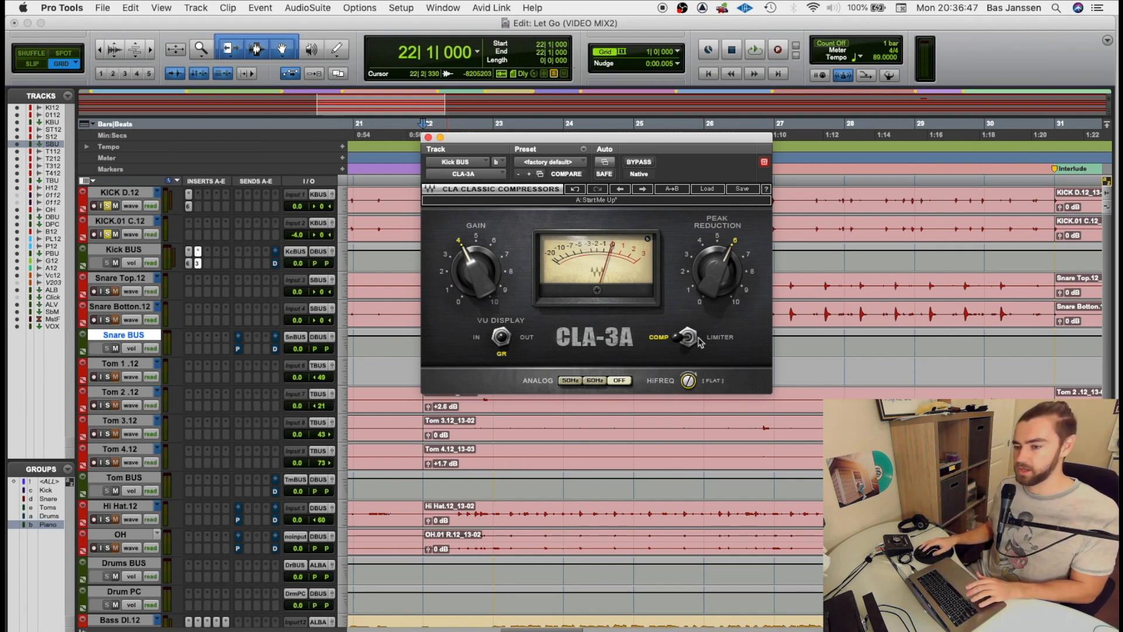
Insert the stereo PuigTec EQP1A equalizer in the third insert slot of Kick BUS.
{"action": "left_click", "coordinate": [211, 254]}
{"action": "mouse_move", "coordinate": [263, 252]}
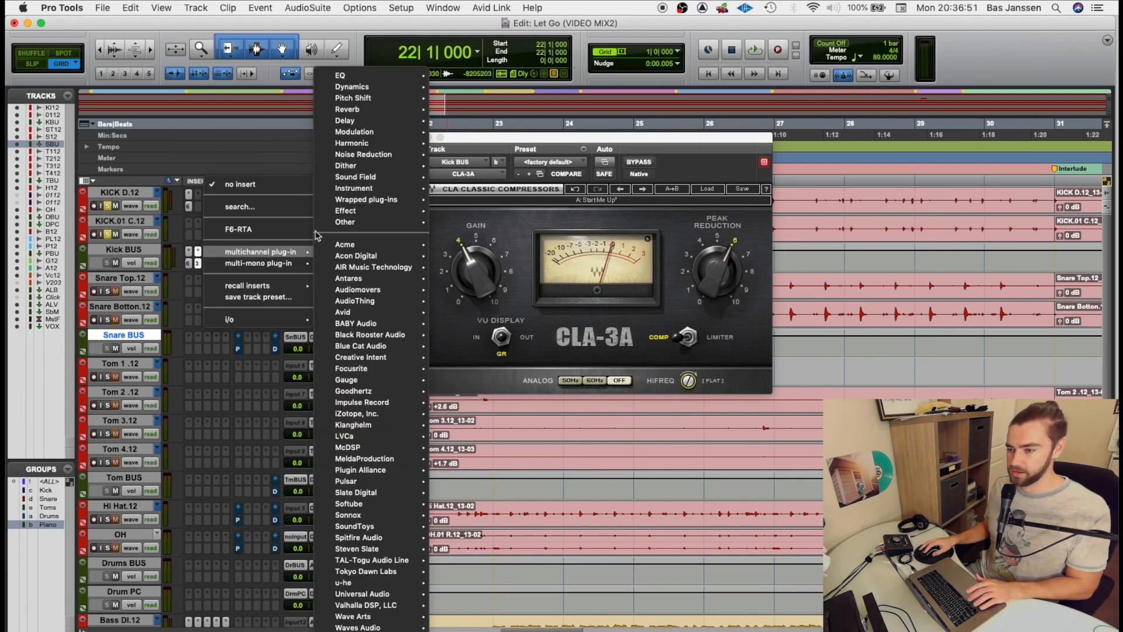
{"action": "mouse_move", "coordinate": [351, 75]}
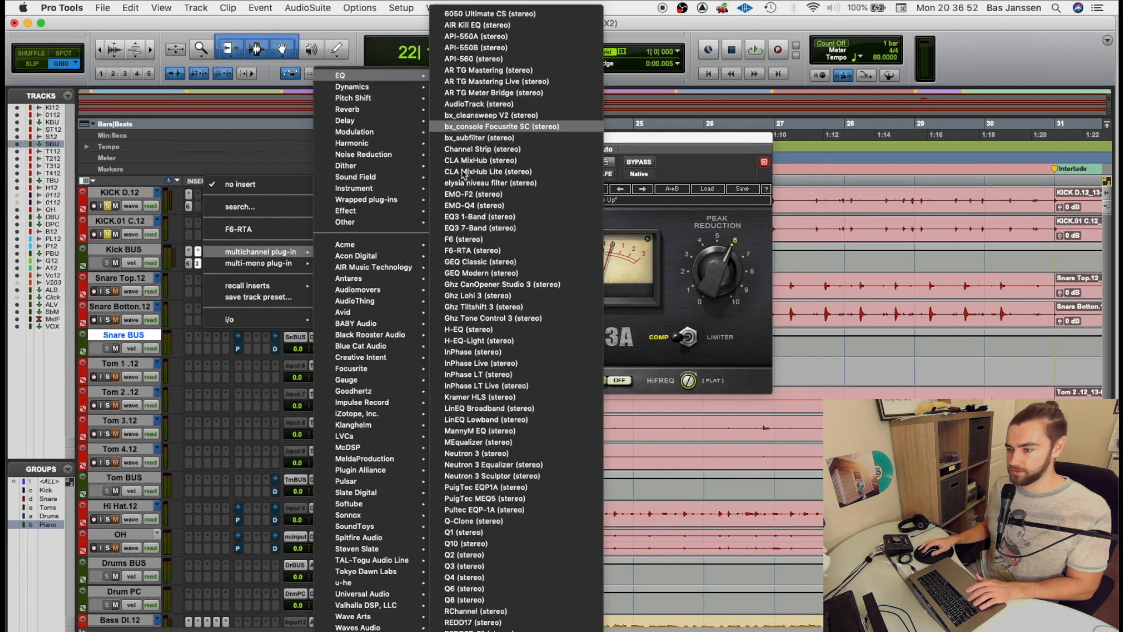
{"action": "left_click", "coordinate": [500, 488]}
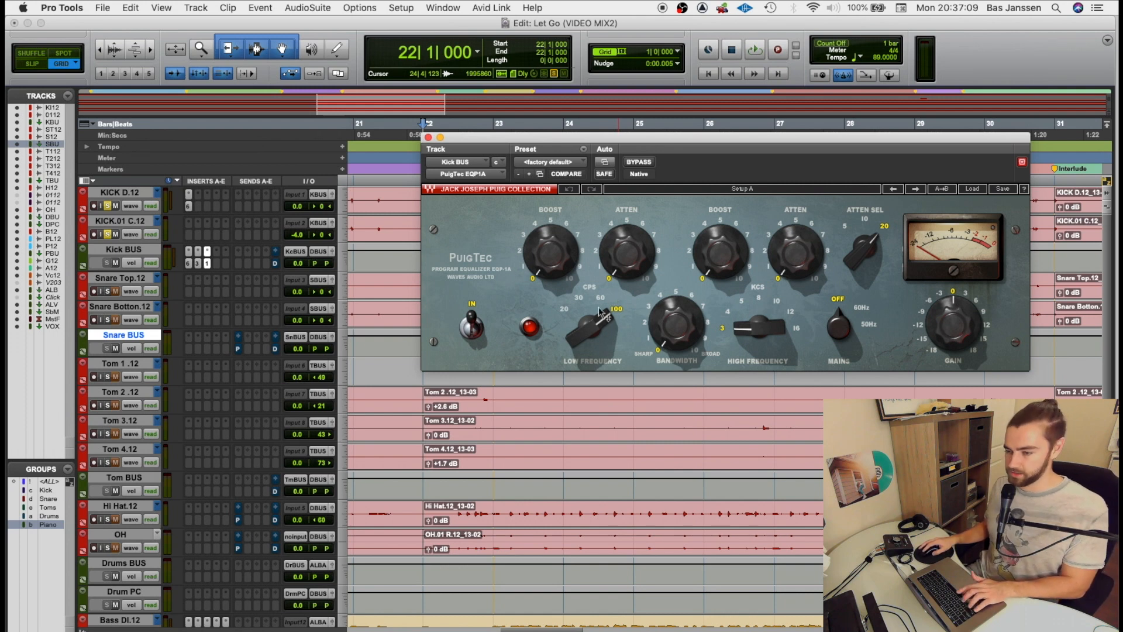
Set the PuigTec's low frequency to 60 with the low boost at about 4 and attenuation at about 2 while playing the kicks.
{"action": "left_click", "coordinate": [599, 308]}
{"action": "key", "text": "space"}
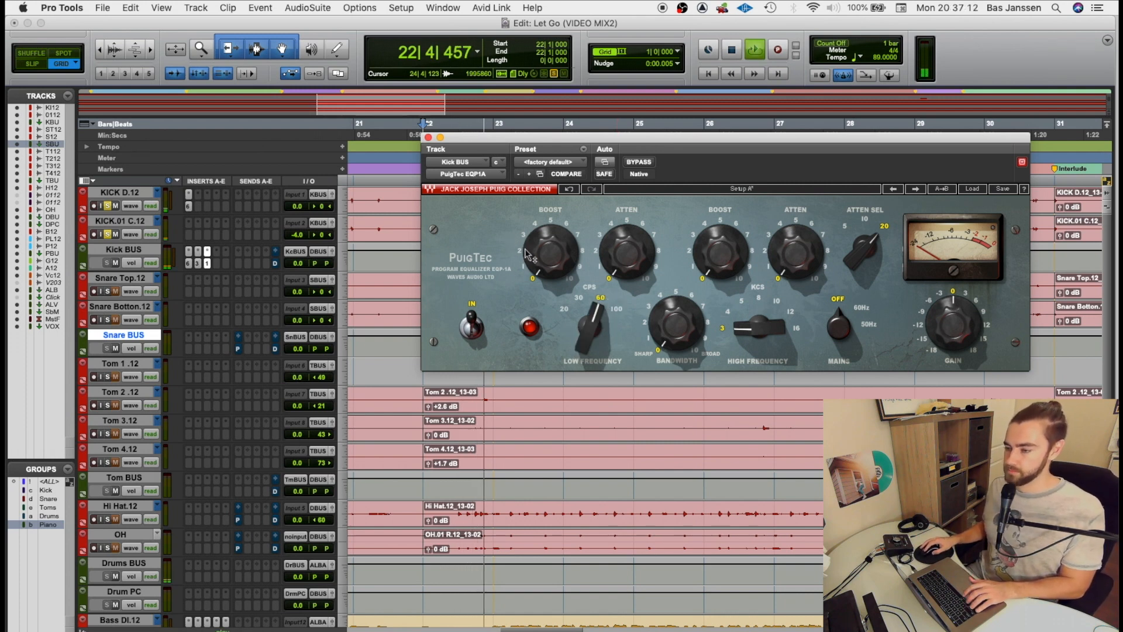
{"action": "left_click_drag", "start_coordinate": [530, 255], "coordinate": [530, 223]}
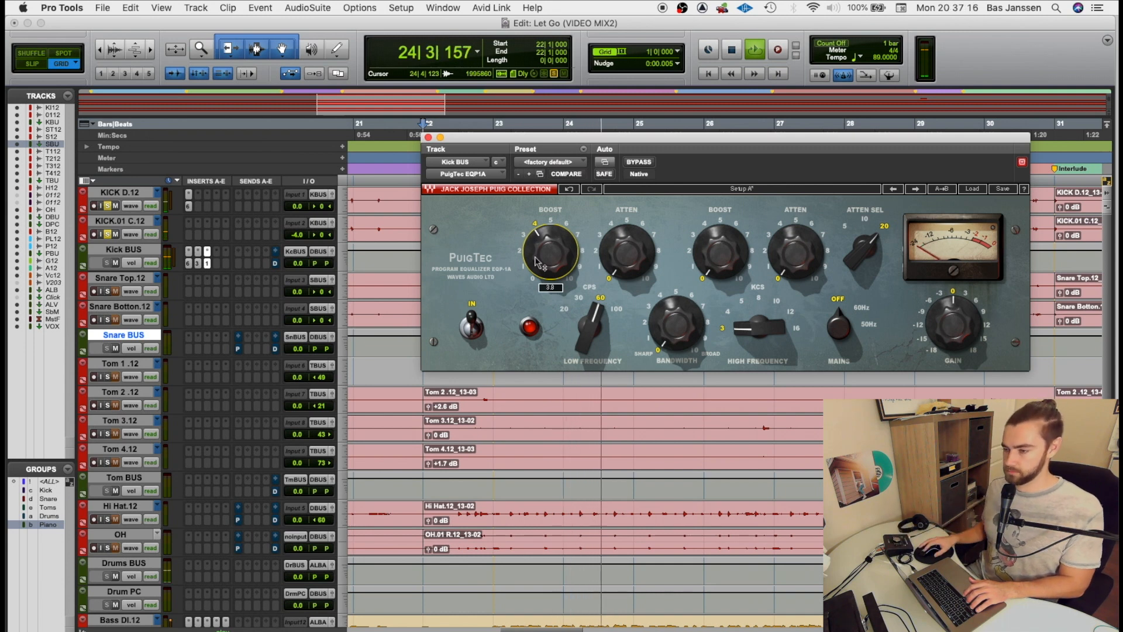
{"action": "left_click_drag", "start_coordinate": [552, 260], "coordinate": [553, 257]}
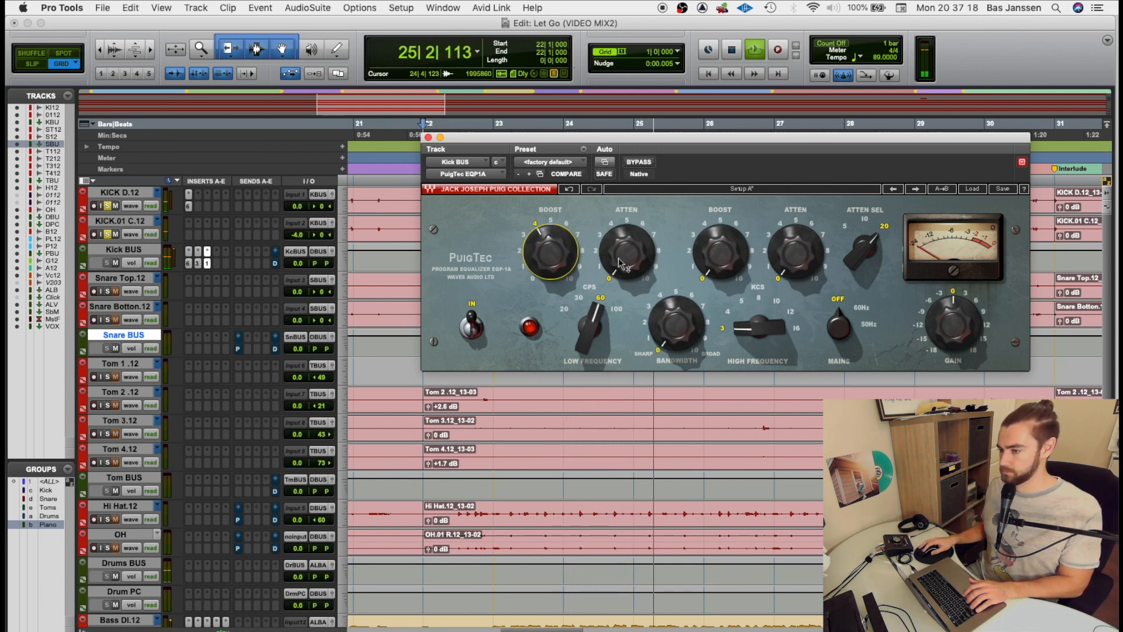
{"action": "left_click_drag", "start_coordinate": [626, 253], "coordinate": [626, 239]}
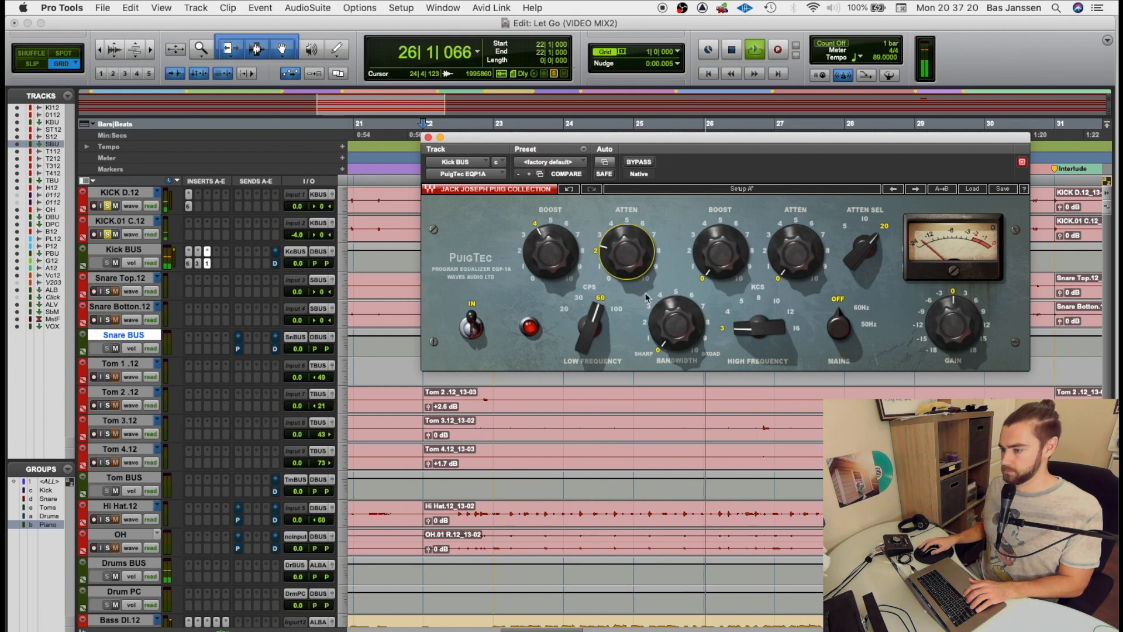
Set the PuigTec's bandwidth to about 3 and high frequency to 5 kHz, and adjust the high-frequency boost by ear.
{"action": "left_click_drag", "start_coordinate": [676, 325], "coordinate": [676, 310]}
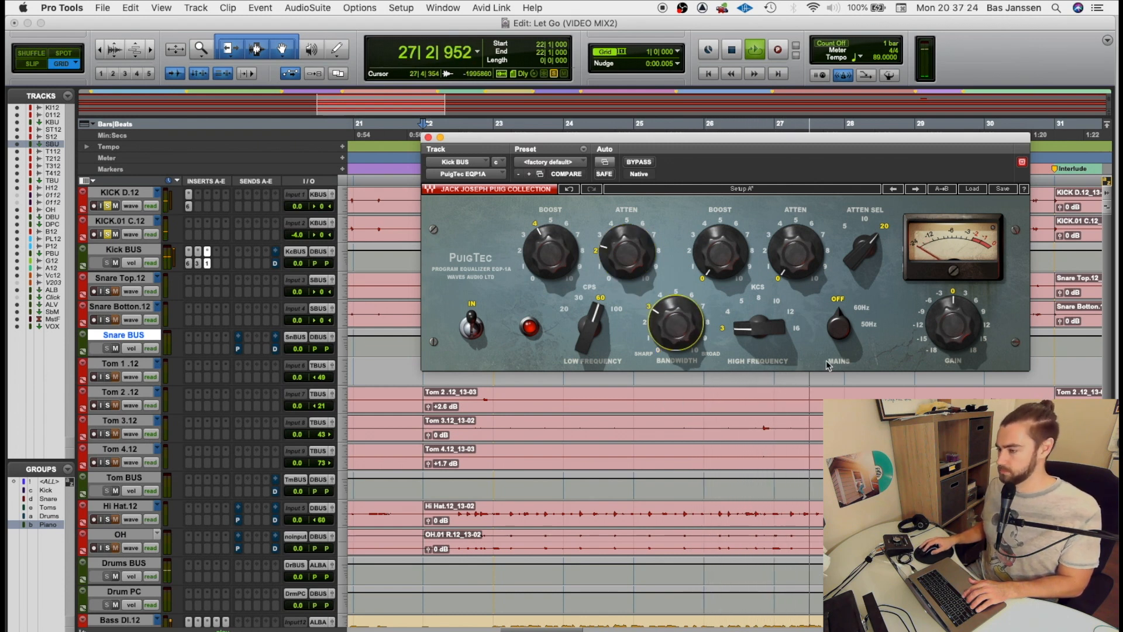
{"action": "left_click_drag", "start_coordinate": [759, 327], "coordinate": [758, 312]}
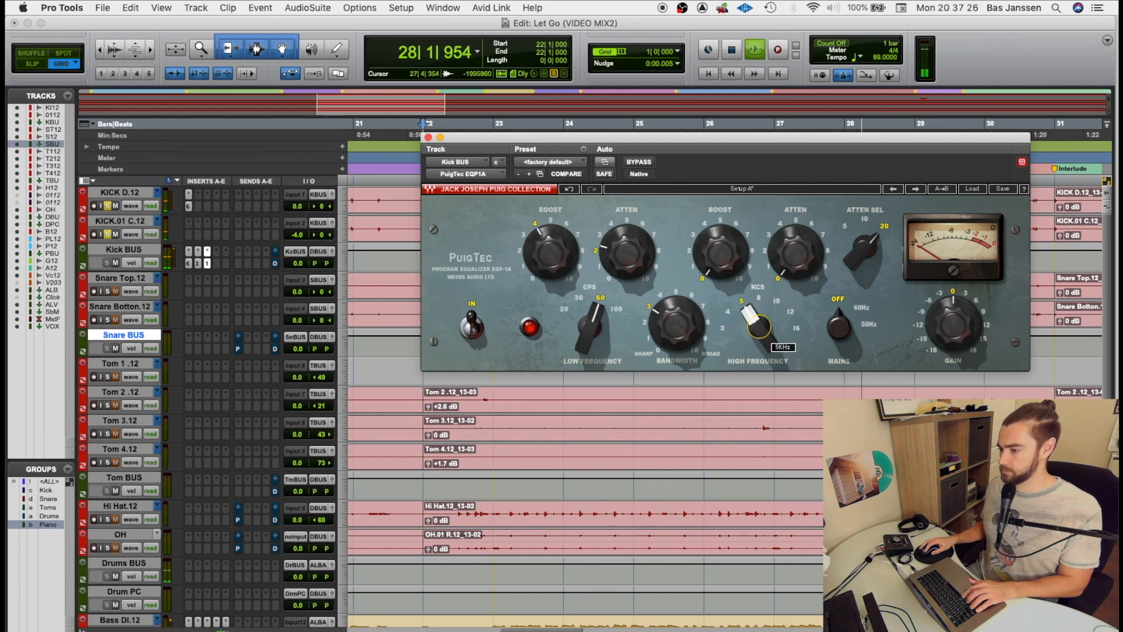
{"action": "left_click_drag", "start_coordinate": [720, 251], "coordinate": [719, 232]}
{"action": "mouse_move", "coordinate": [740, 316]}
{"action": "left_mouse_down"}
{"action": "mouse_move", "coordinate": [741, 304]}
{"action": "mouse_move", "coordinate": [738, 320]}
{"action": "left_mouse_up"}
{"action": "left_click", "coordinate": [720, 252]}
{"action": "left_click_drag", "start_coordinate": [719, 251], "coordinate": [720, 266]}
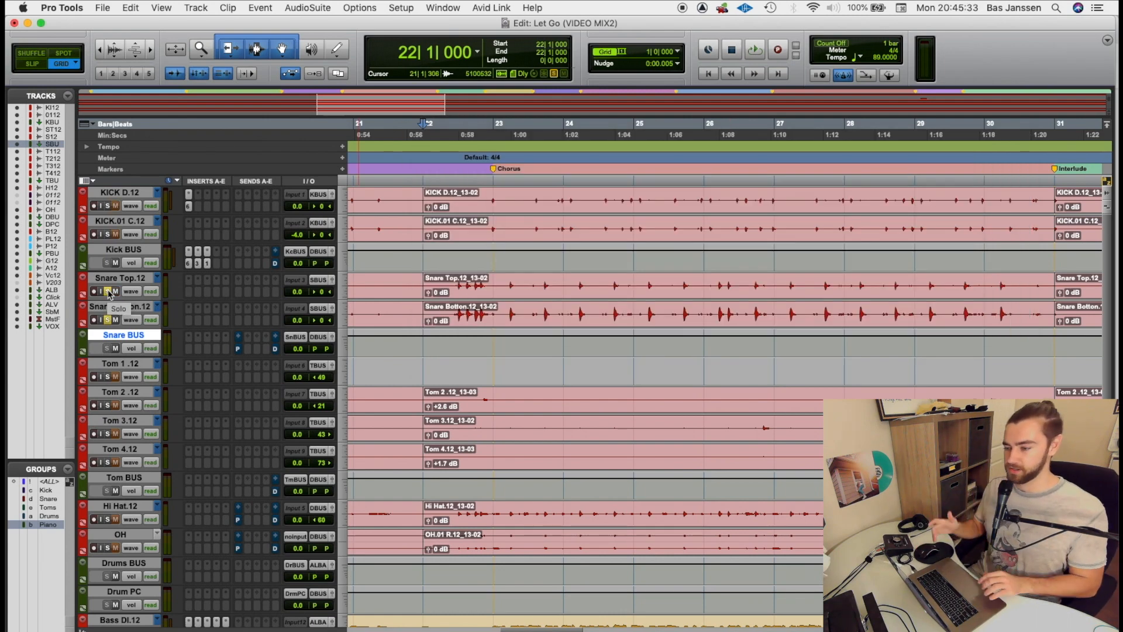
Solo the two snare tracks and lower Snare Botton.12 to -17.1 dB during playback.
{"action": "left_click", "coordinate": [108, 291]}
{"action": "key", "text": "space"}
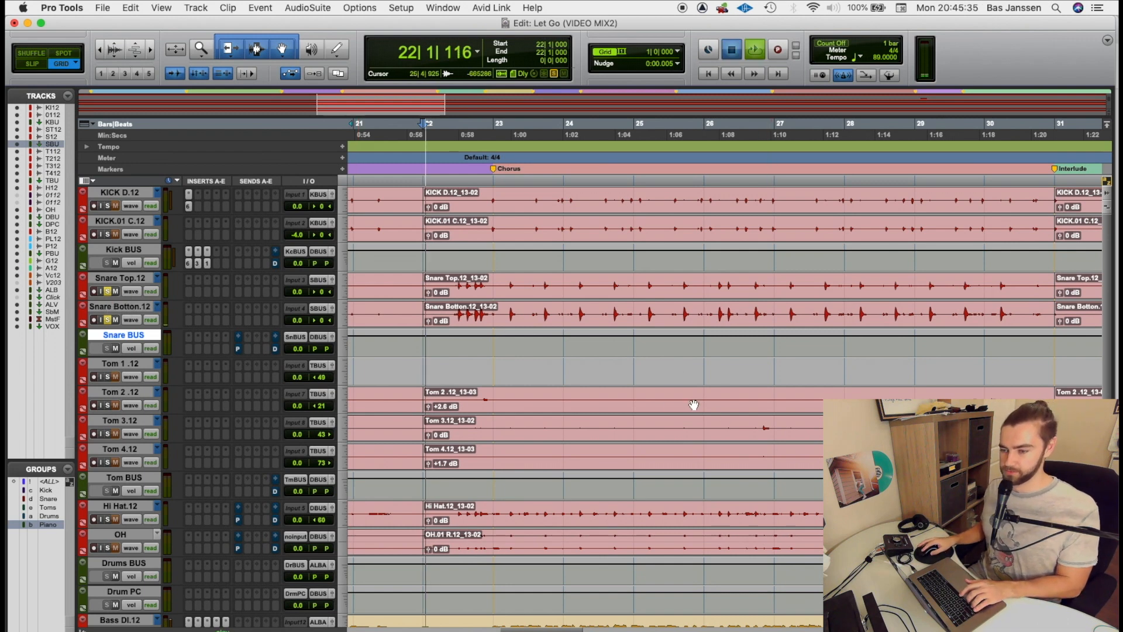
{"action": "mouse_move", "coordinate": [298, 348]}
{"action": "left_mouse_down"}
{"action": "mouse_move", "coordinate": [294, 318]}
{"action": "mouse_move", "coordinate": [298, 339]}
{"action": "left_mouse_up"}
{"action": "key", "text": "space"}
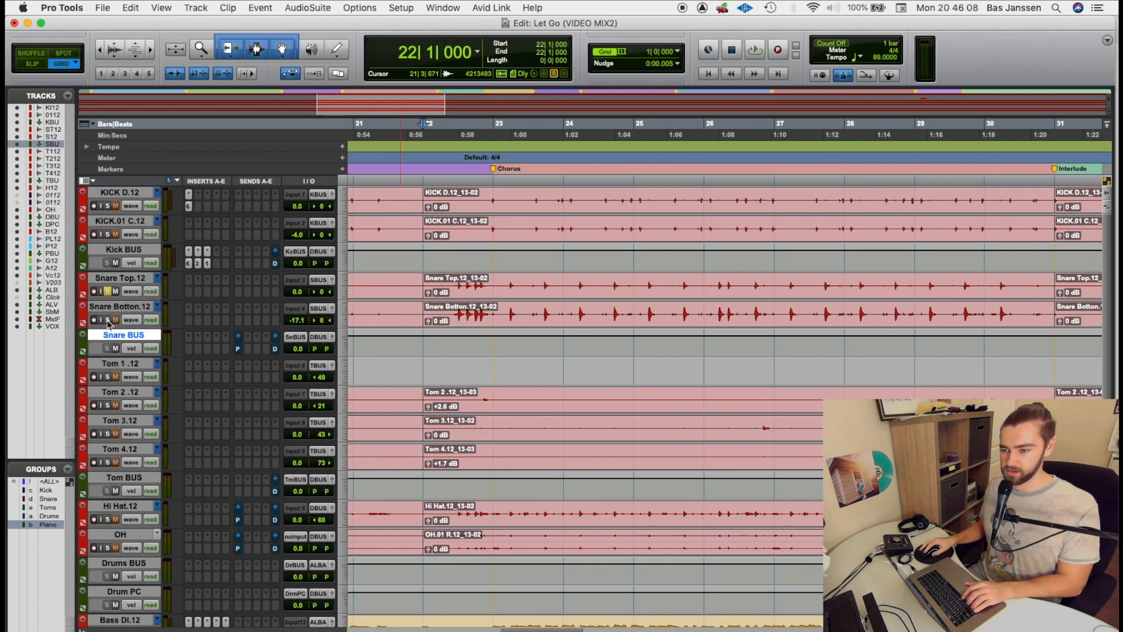
Insert F6-RTA on Snare Top.12 and cut band 3 by about 5.1 dB at 491 Hz with Q 1.8.
{"action": "left_click", "coordinate": [188, 291]}
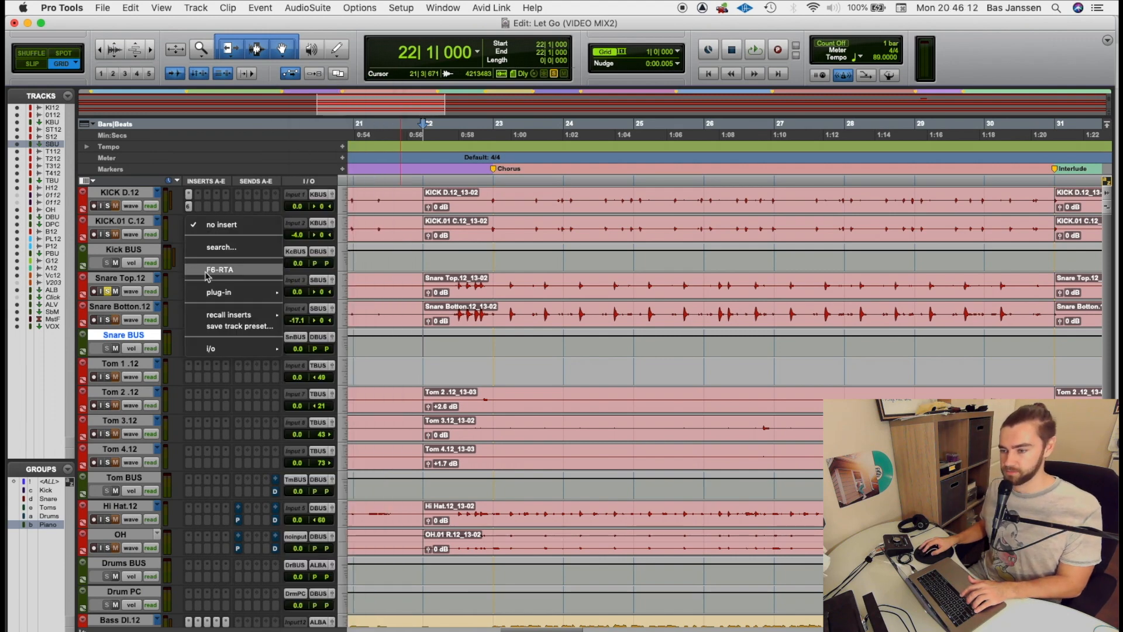
{"action": "left_click", "coordinate": [207, 267]}
{"action": "key", "text": "space"}
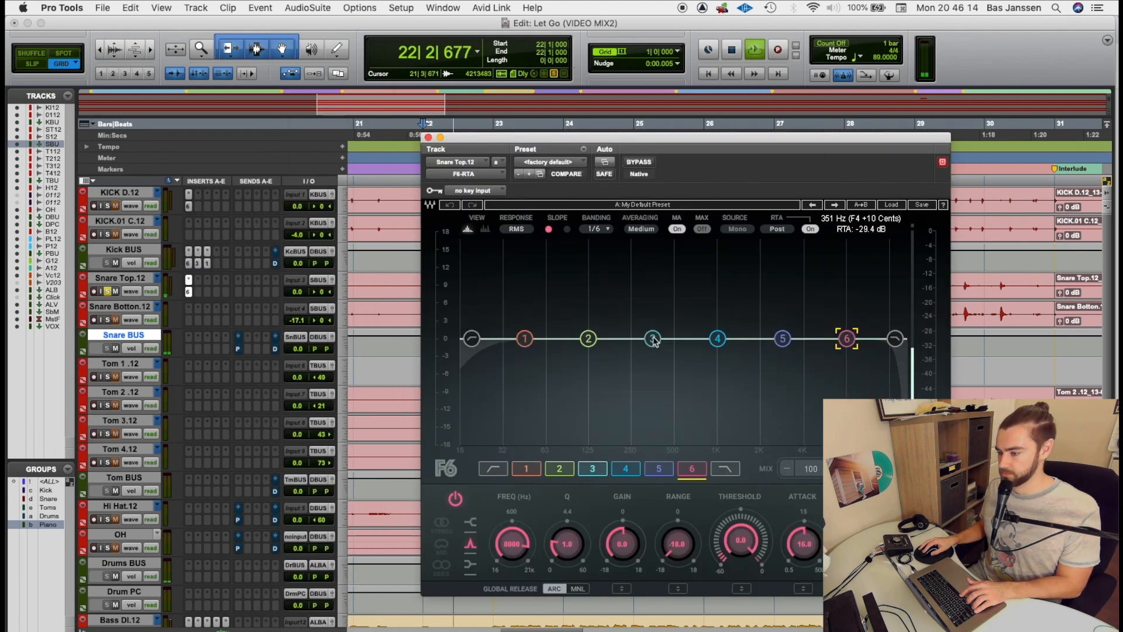
{"action": "left_click_drag", "start_coordinate": [653, 341], "coordinate": [673, 369]}
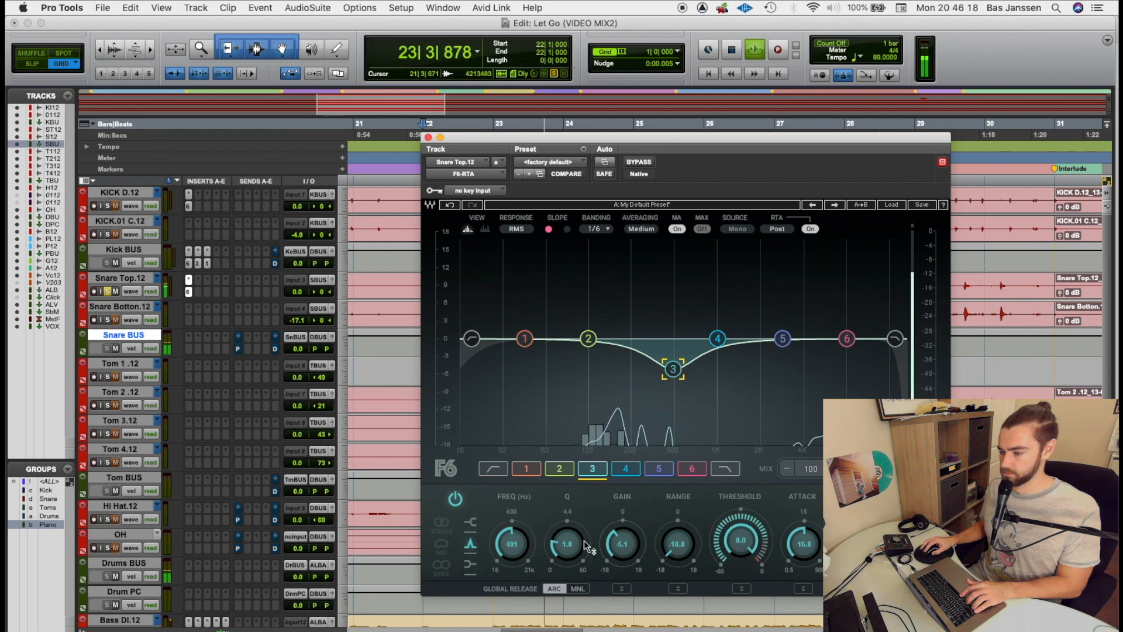
{"action": "left_click_drag", "start_coordinate": [567, 544], "coordinate": [566, 538]}
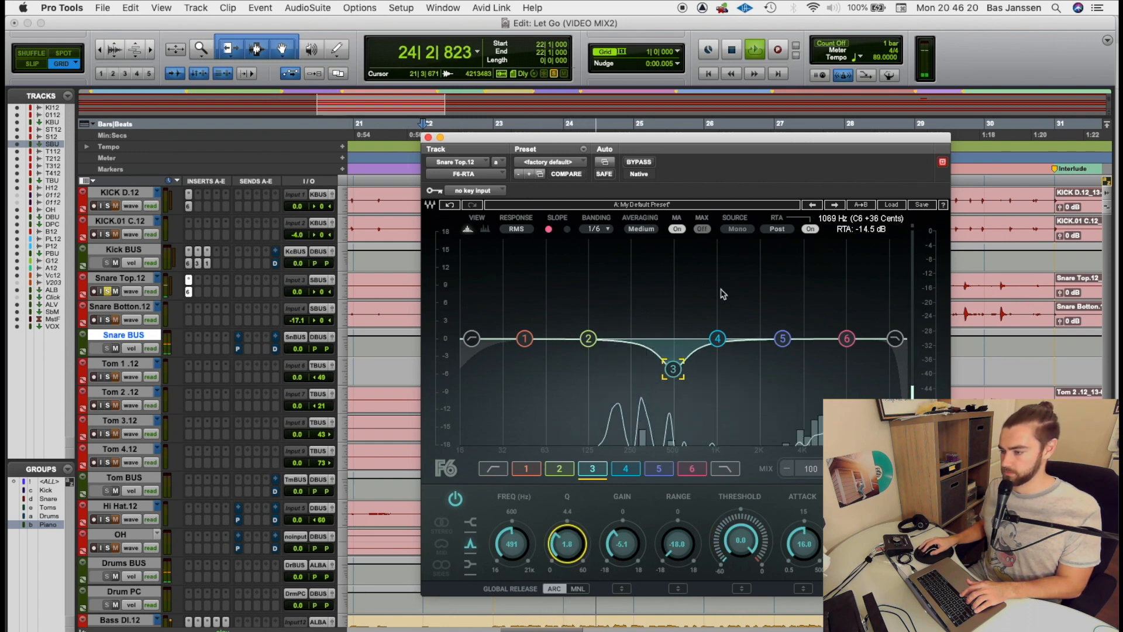
Find the ring with a narrow boost on band 4, and cut it by about 6.8 dB at 1007 Hz with Q 2.3.
{"action": "left_click", "coordinate": [717, 338]}
{"action": "left_click_drag", "start_coordinate": [717, 338], "coordinate": [720, 238]}
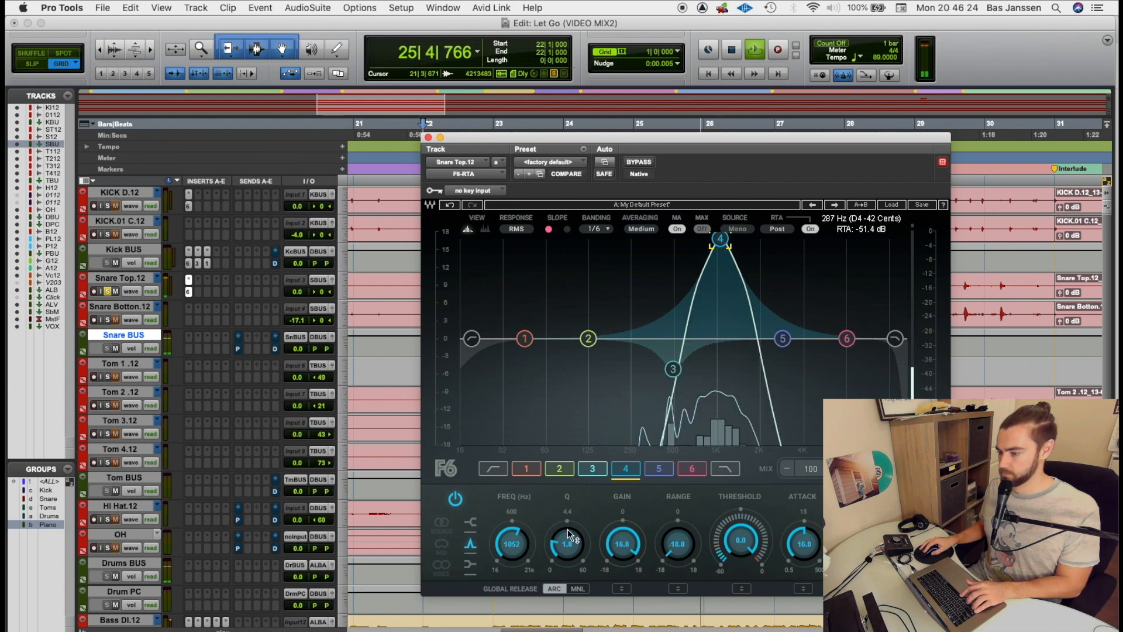
{"action": "left_click_drag", "start_coordinate": [567, 531], "coordinate": [567, 510]}
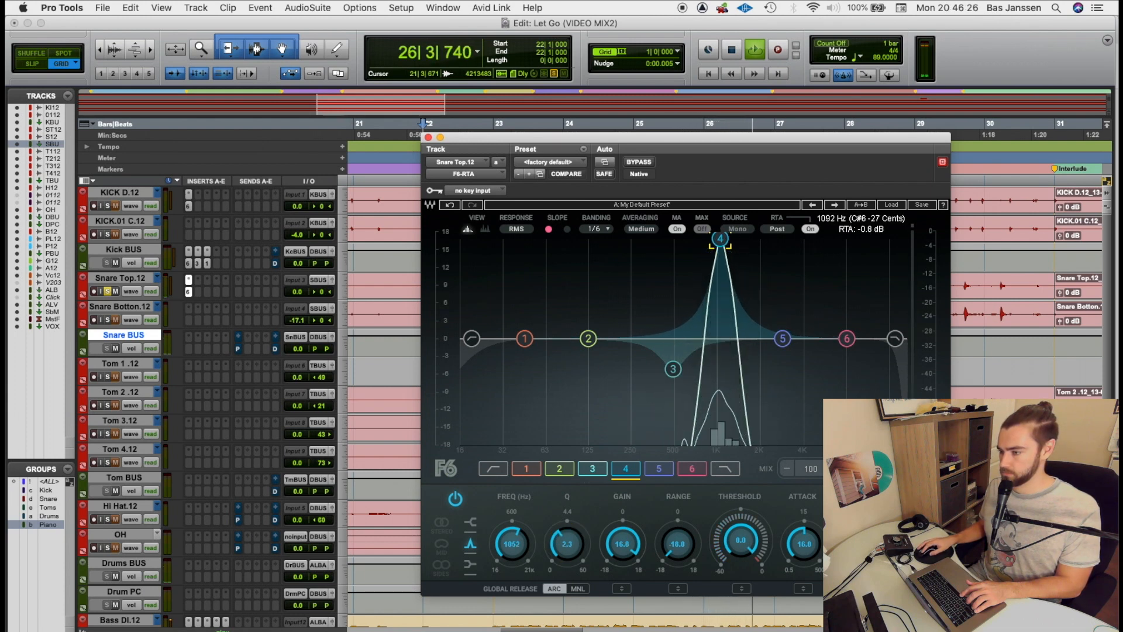
{"action": "left_click_drag", "start_coordinate": [720, 238], "coordinate": [718, 239]}
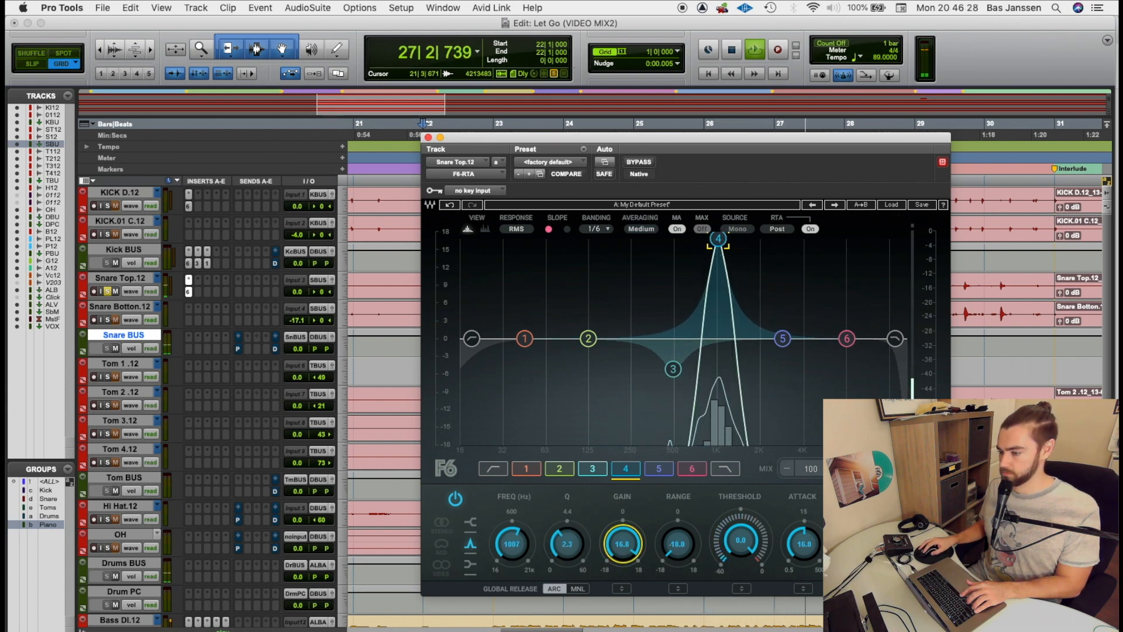
{"action": "left_click_drag", "start_coordinate": [622, 543], "coordinate": [622, 614]}
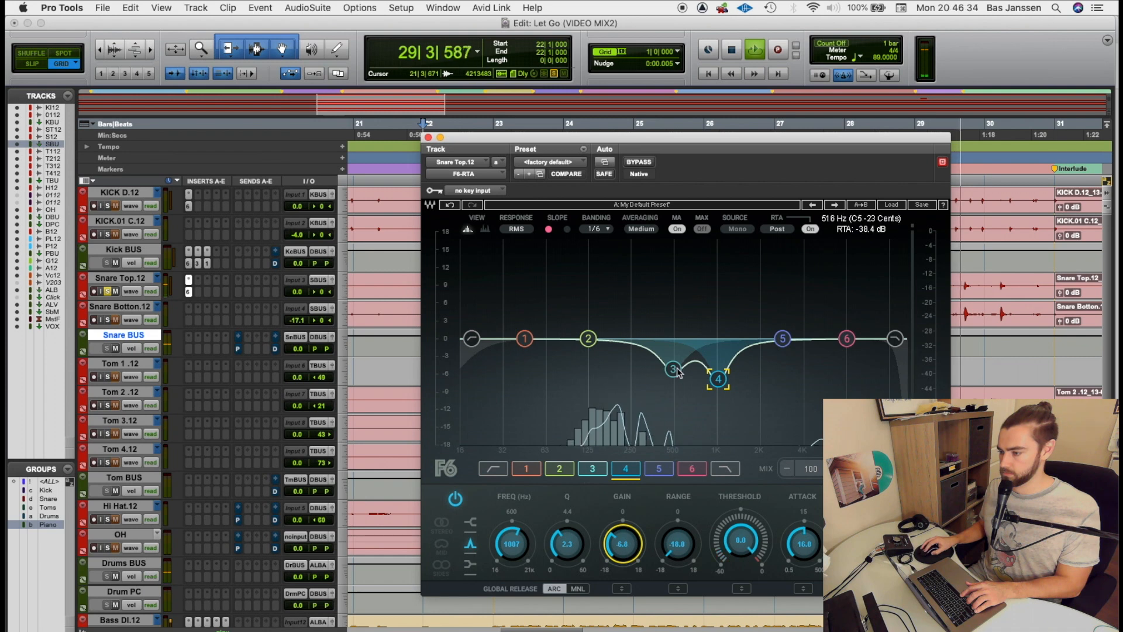
Ease band 3's cut to about 4 dB and cut band 2 by about 2.4 dB at 255 Hz.
{"action": "left_click_drag", "start_coordinate": [673, 369], "coordinate": [674, 362]}
{"action": "left_click_drag", "start_coordinate": [589, 338], "coordinate": [632, 354]}
{"action": "key", "text": "space"}
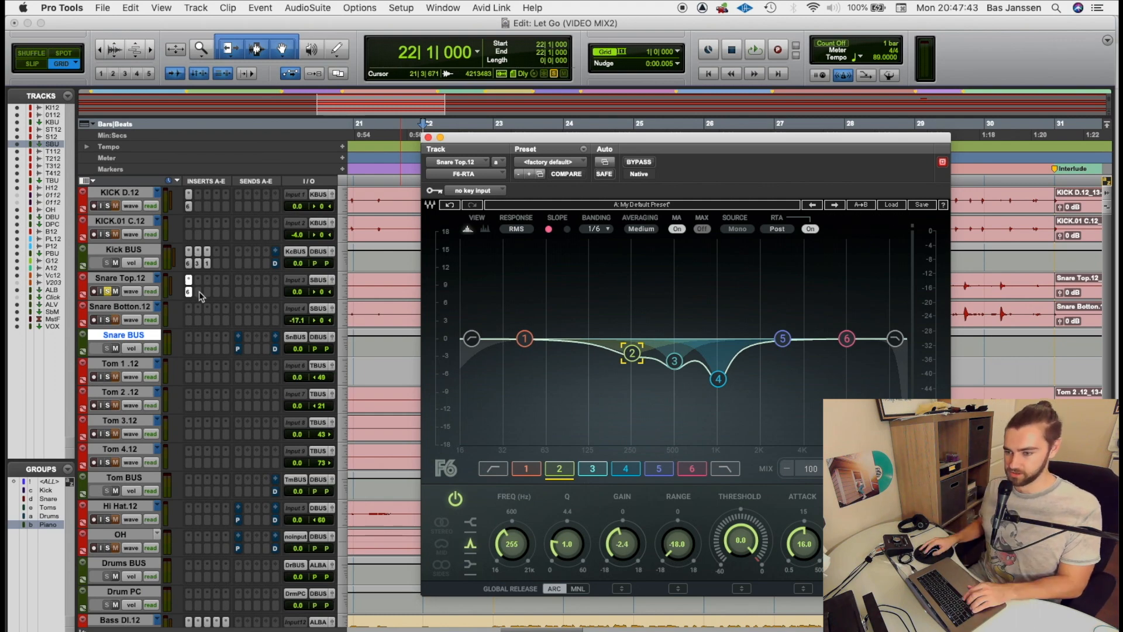
Insert the CLA-3A compressor in the second insert slot of Snare Top.12 and audition it with Peak Reduction at about 6.
{"action": "left_click", "coordinate": [201, 224]}
{"action": "mouse_move", "coordinate": [254, 296]}
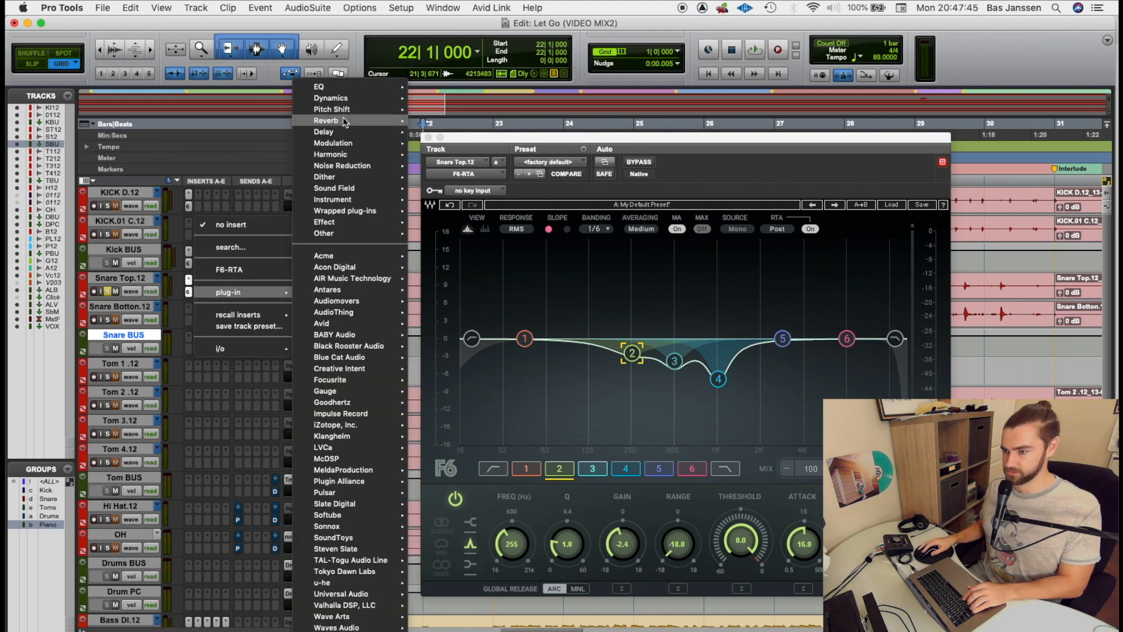
{"action": "mouse_move", "coordinate": [374, 98]}
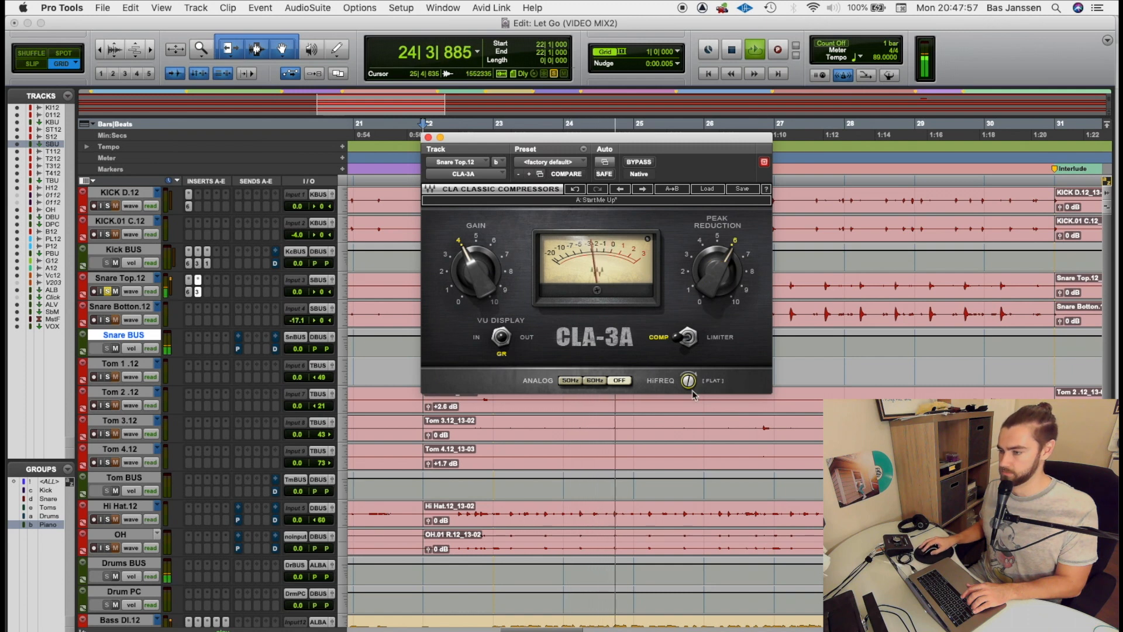
{"action": "key", "text": "space"}
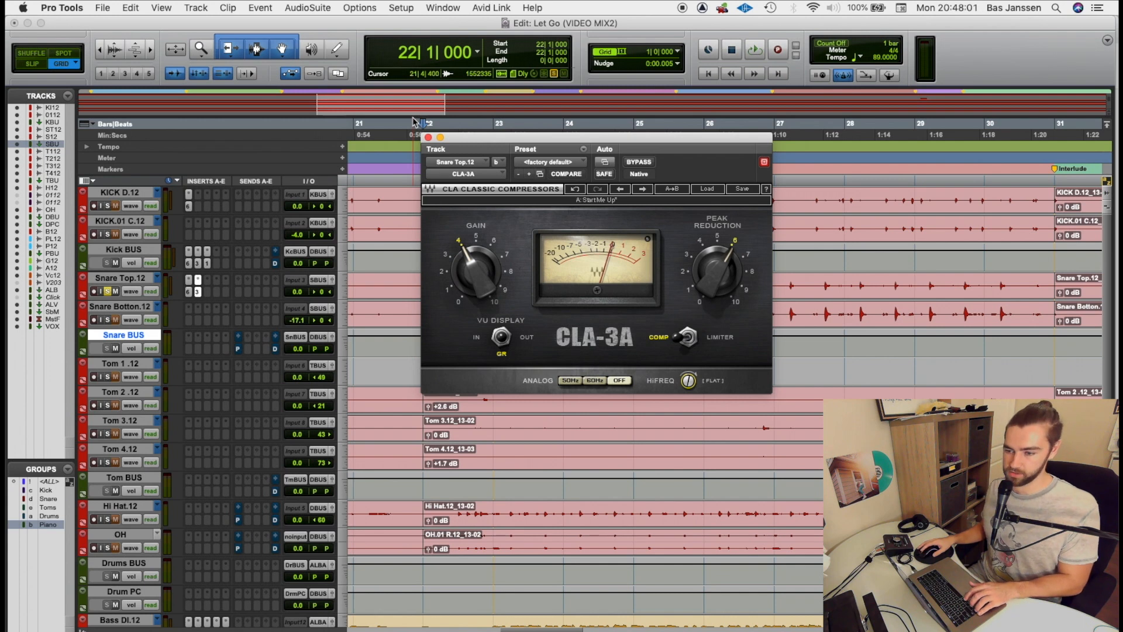
Solo Snare Botton.12, insert F6-RTA in its first slot and start playback.
{"action": "left_click", "coordinate": [108, 320]}
{"action": "left_click", "coordinate": [188, 308]}
{"action": "key", "text": "space"}
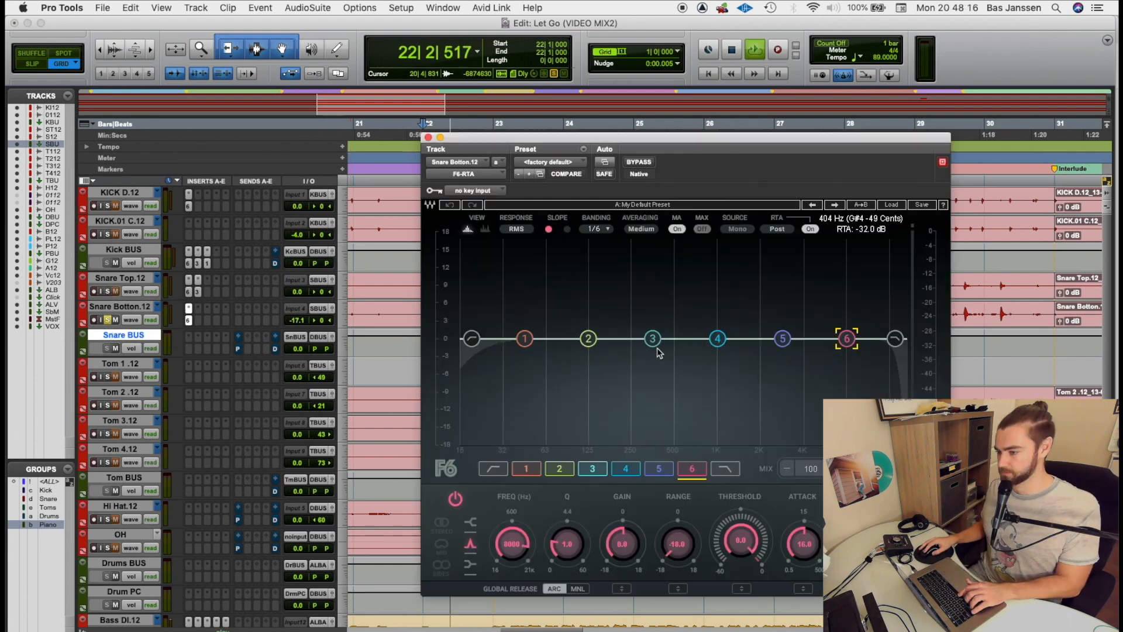
High-pass Snare Botton.12 at about 320 Hz with a 24 dB/oct slope and cut band 4 by about 2.2 dB at 884 Hz.
{"action": "left_click_drag", "start_coordinate": [563, 543], "coordinate": [562, 497]}
{"action": "left_click_drag", "start_coordinate": [513, 544], "coordinate": [513, 492]}
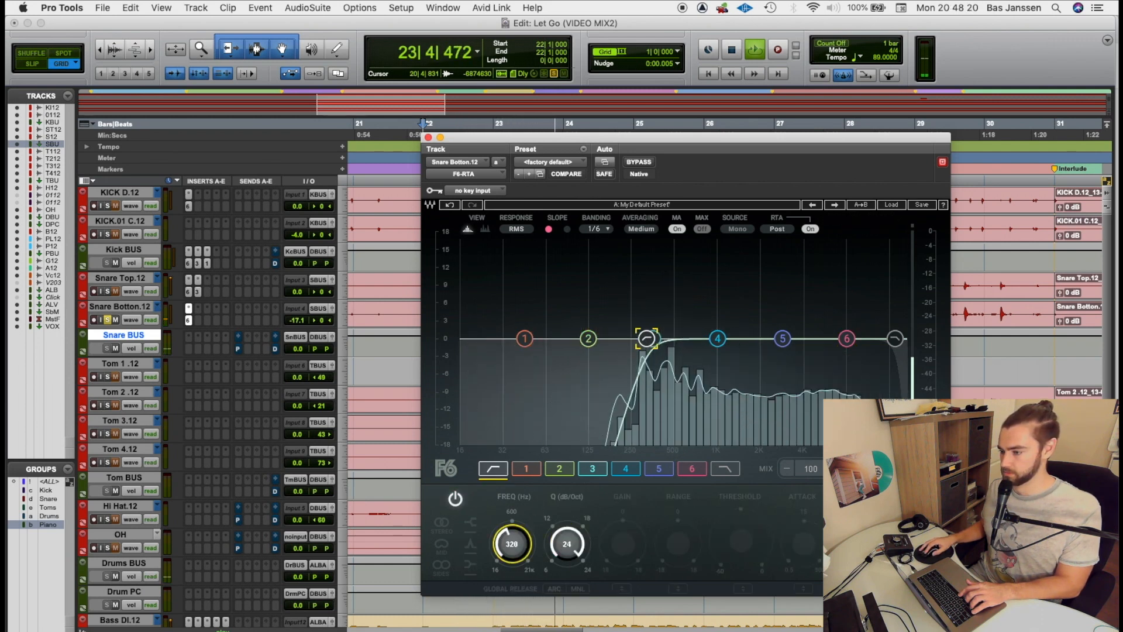
{"action": "mouse_move", "coordinate": [717, 338]}
{"action": "left_mouse_down"}
{"action": "mouse_move", "coordinate": [712, 279]}
{"action": "mouse_move", "coordinate": [717, 355]}
{"action": "mouse_move", "coordinate": [737, 260]}
{"action": "mouse_move", "coordinate": [700, 258]}
{"action": "mouse_move", "coordinate": [709, 349]}
{"action": "left_mouse_up"}
{"action": "key", "text": "space"}
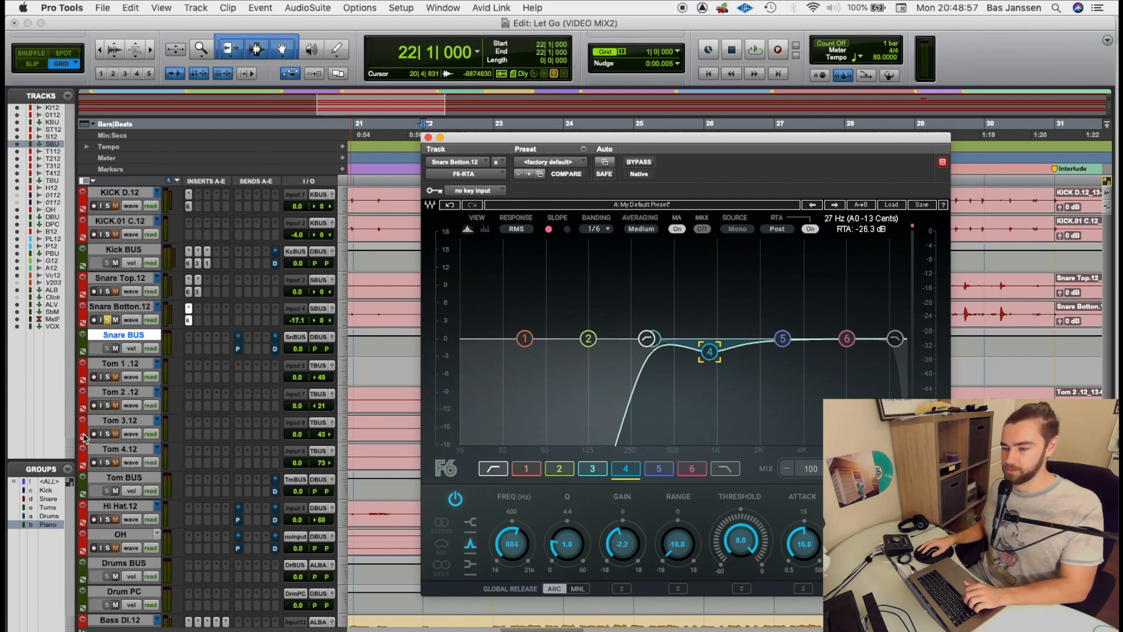
Insert the mono CLA-76 compressor in the second insert slot of Snare Botton.12.
{"action": "left_click", "coordinate": [198, 322]}
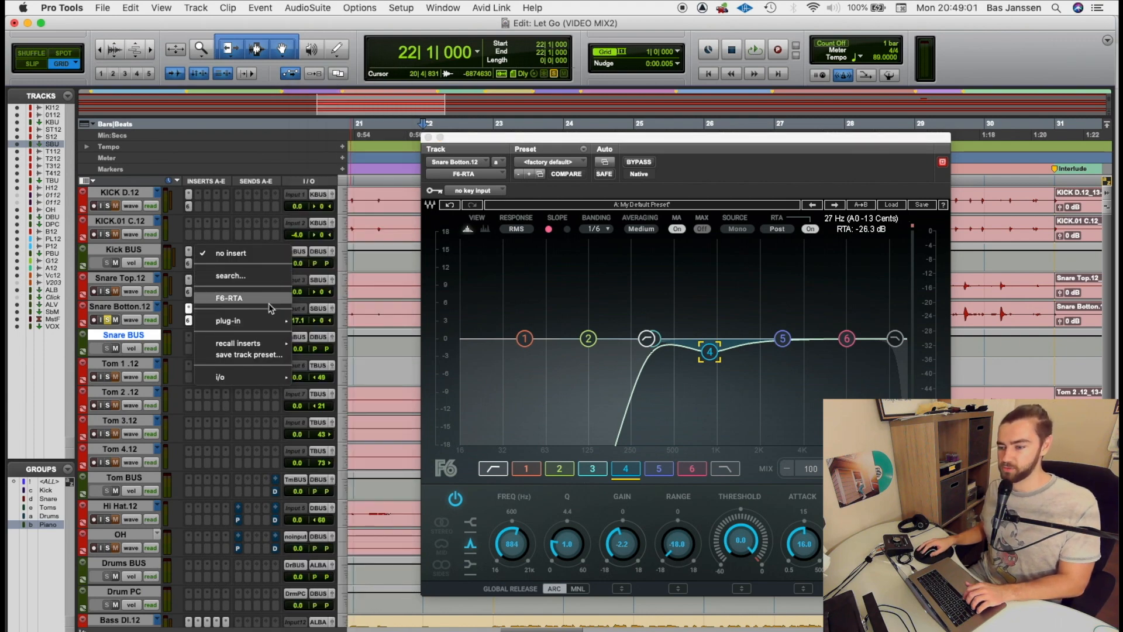
{"action": "mouse_move", "coordinate": [269, 320]}
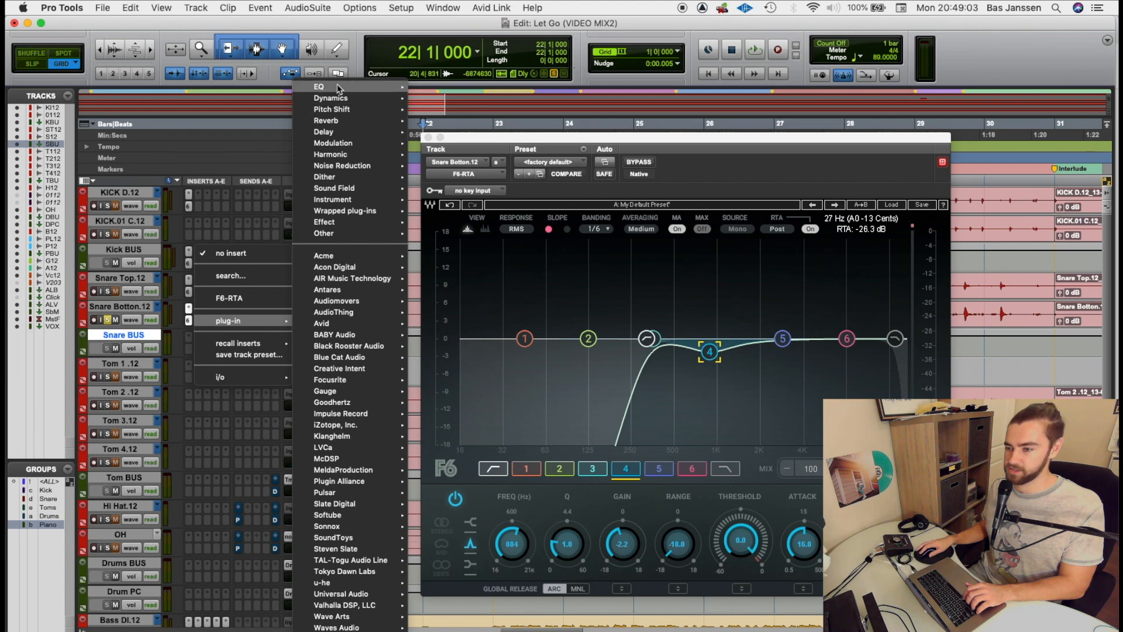
{"action": "mouse_move", "coordinate": [339, 98]}
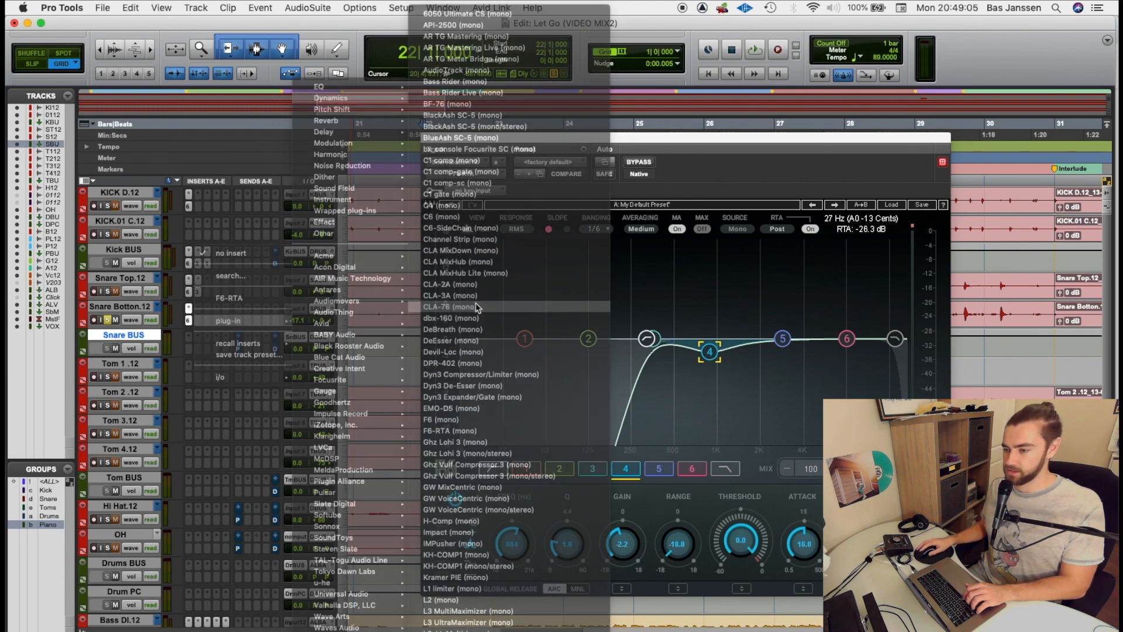
{"action": "left_click", "coordinate": [476, 307]}
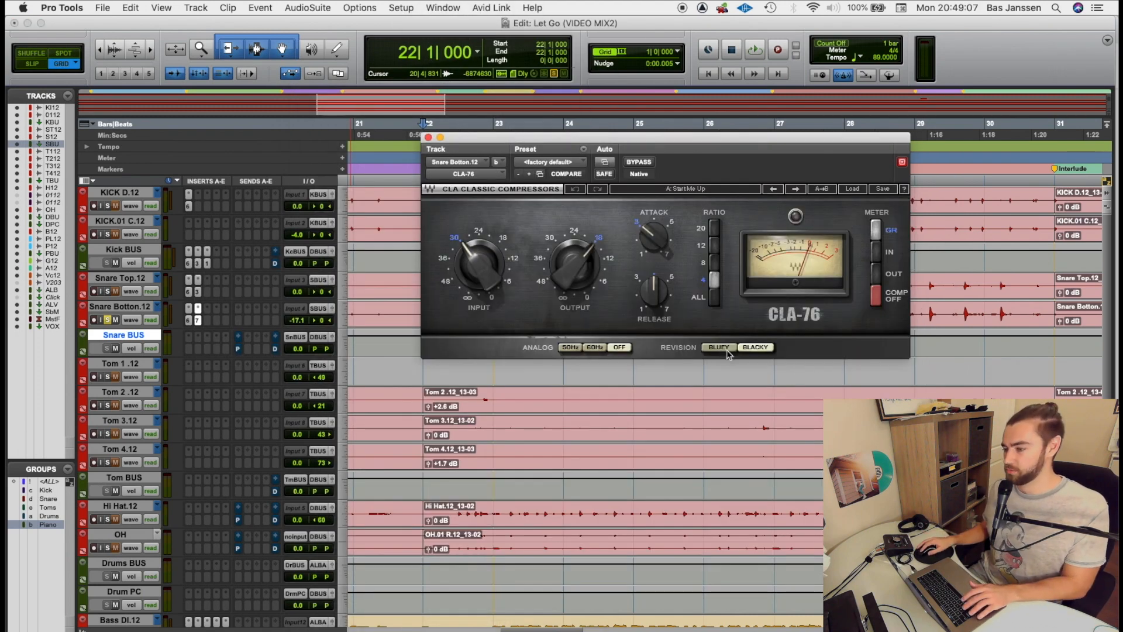
Switch the CLA-76 to the Bluey revision, set its release to about 6.2 and lower the attack slightly below 3.
{"action": "left_click", "coordinate": [724, 348]}
{"action": "left_click_drag", "start_coordinate": [659, 294], "coordinate": [659, 266]}
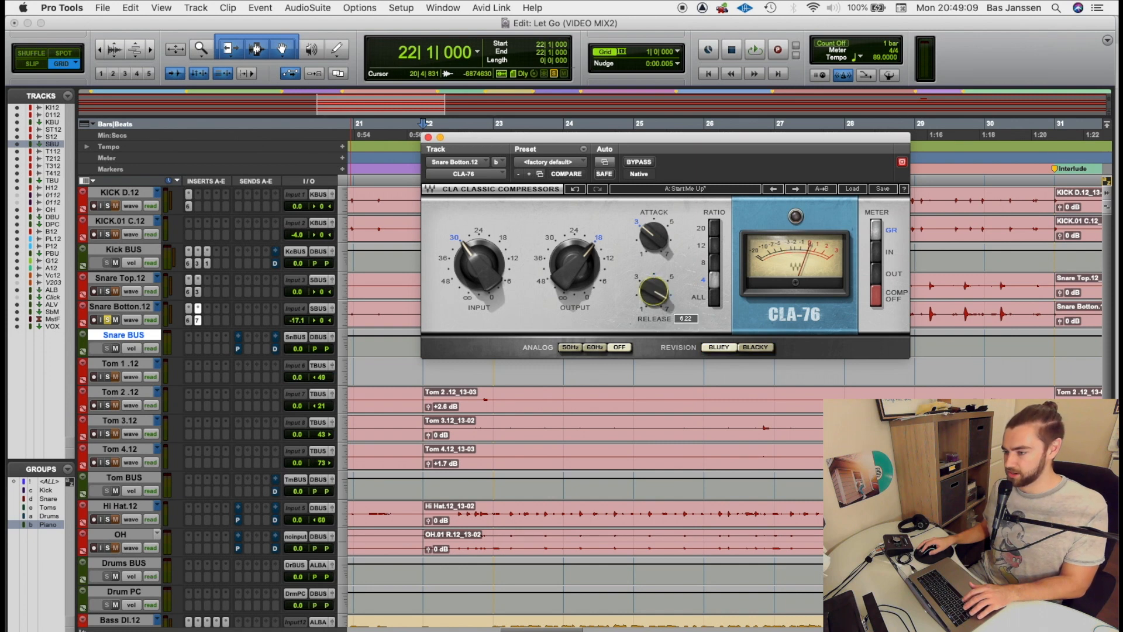
{"action": "left_click", "coordinate": [650, 235]}
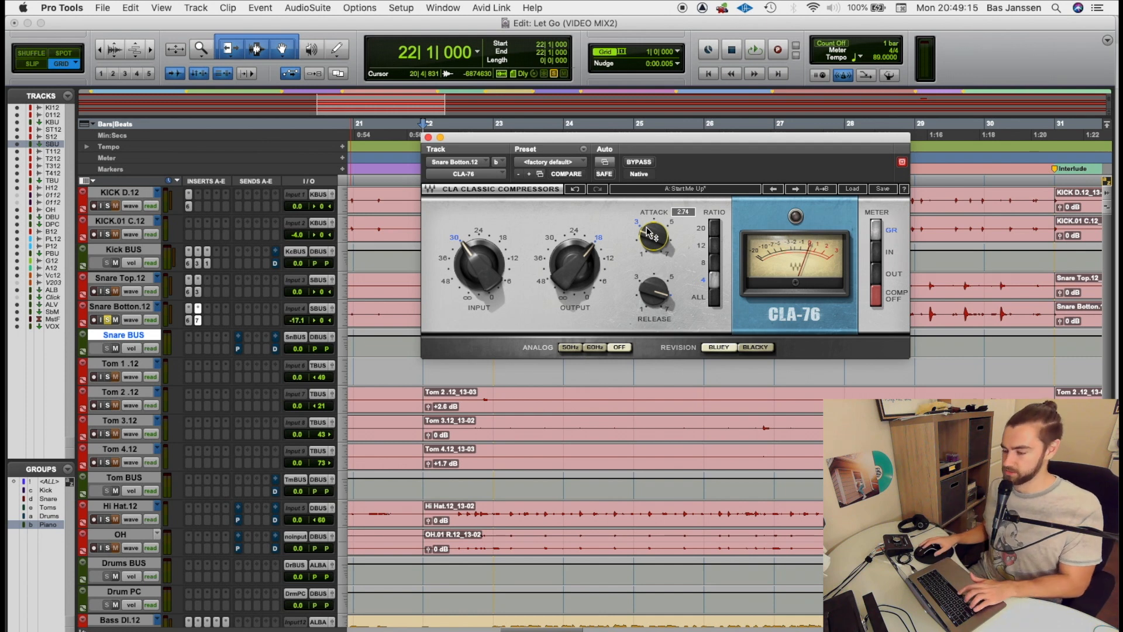
Play the bottom snare and lower the CLA-76's input to about -35.
{"action": "key", "text": "space"}
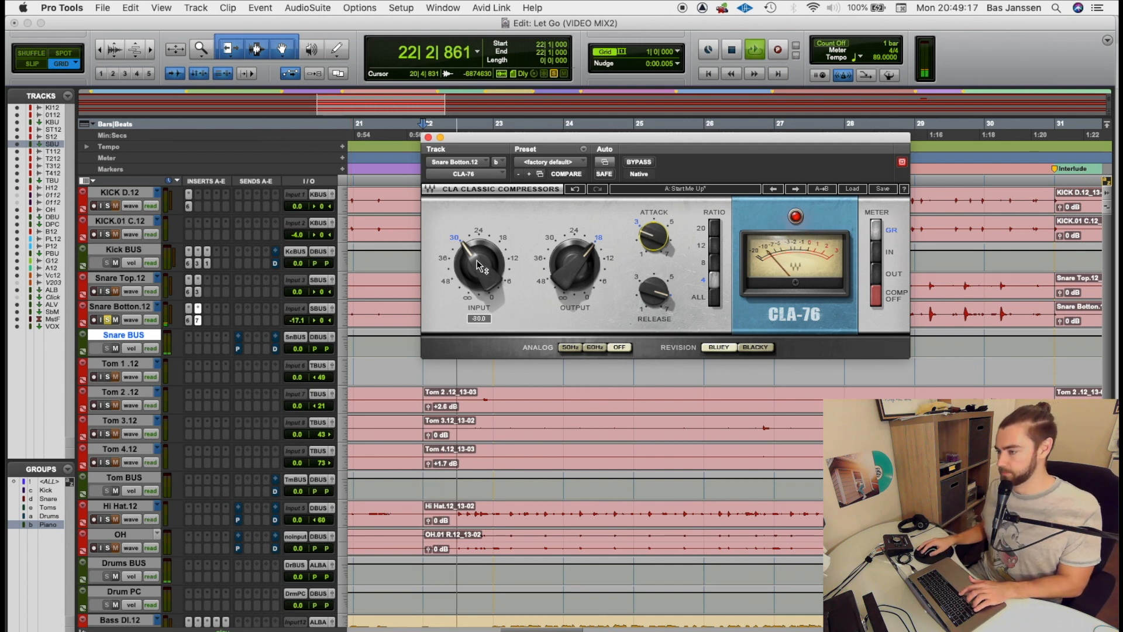
{"action": "left_click", "coordinate": [478, 264]}
{"action": "left_click_drag", "start_coordinate": [479, 265], "coordinate": [479, 275]}
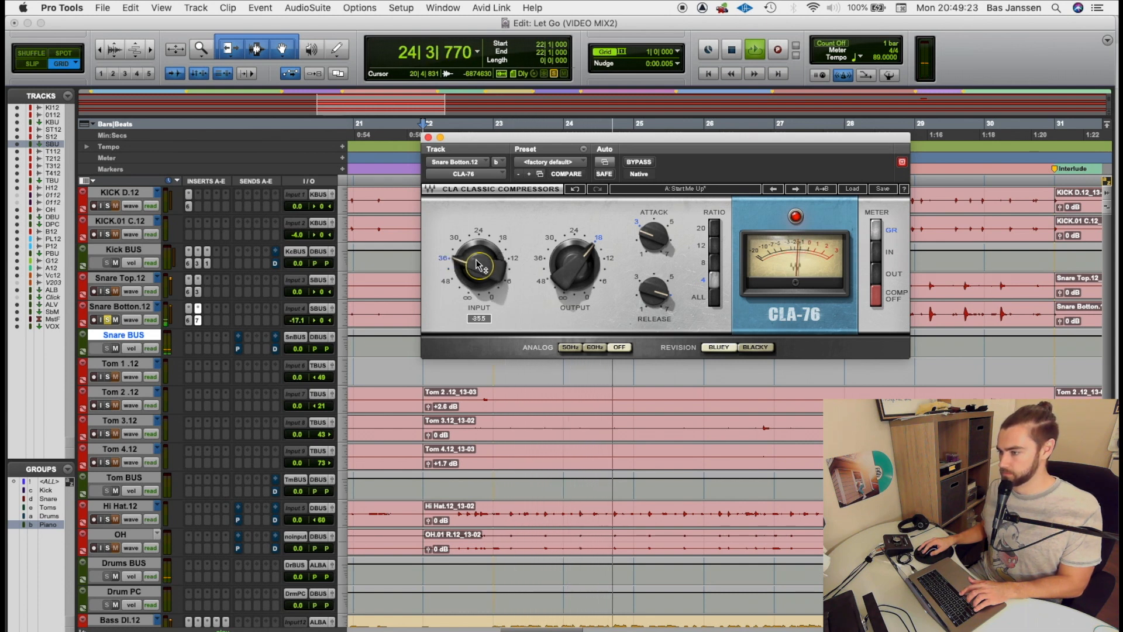
Fine-tune the CLA-76's attack while the bottom snare plays and stop playback.
{"action": "left_click_drag", "start_coordinate": [653, 237], "coordinate": [653, 237]}
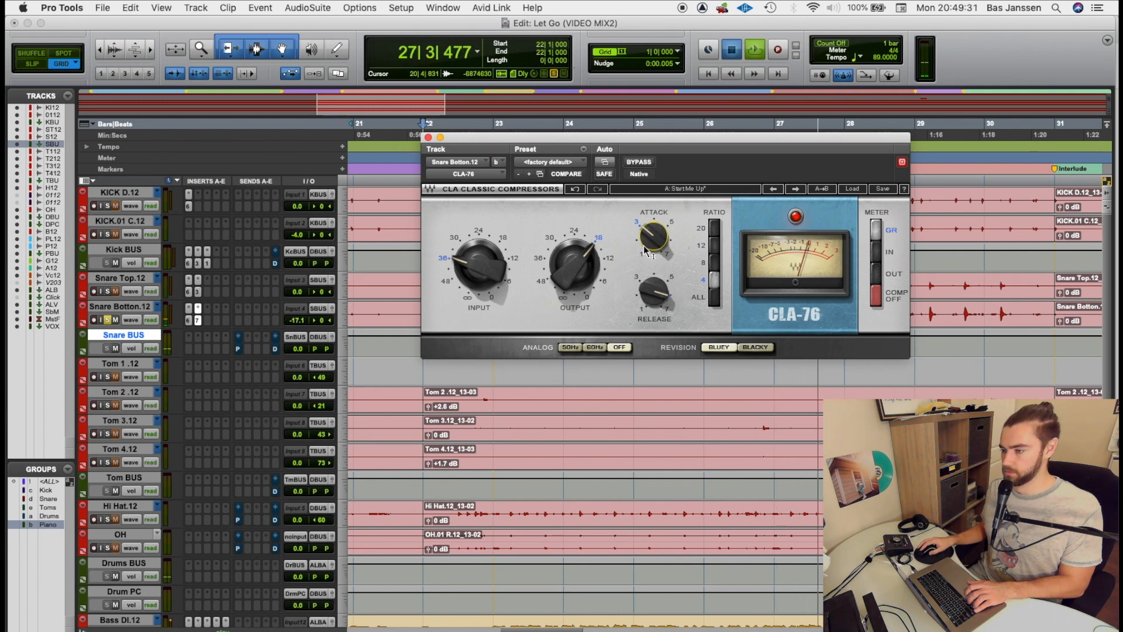
{"action": "key", "text": "space"}
{"action": "left_click_drag", "start_coordinate": [645, 251], "coordinate": [645, 250]}
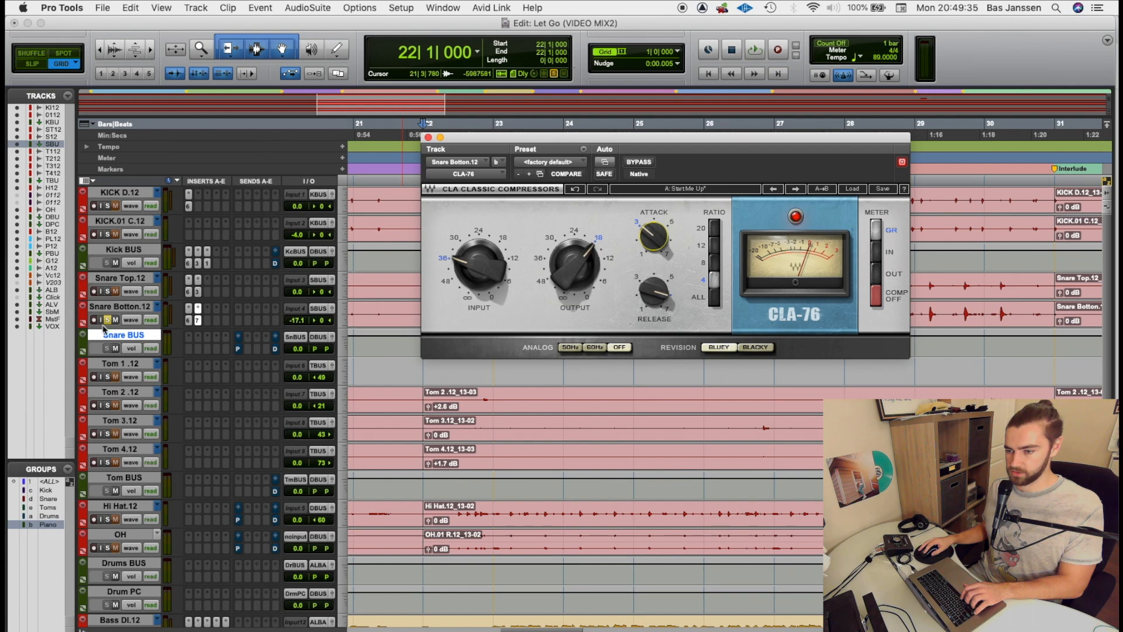
Solo Snare Top.12 alongside the bottom snare and insert a stereo Scheps 73 in the Snare BUS's first insert slot.
{"action": "left_click", "coordinate": [131, 329]}
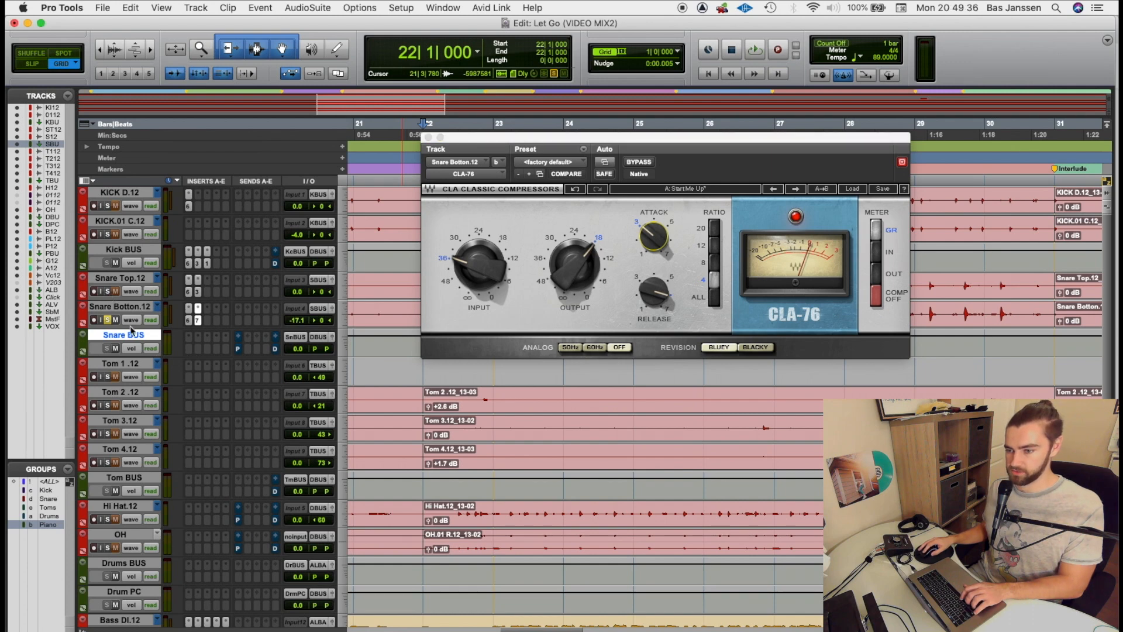
{"action": "left_click", "coordinate": [199, 351]}
{"action": "mouse_move", "coordinate": [245, 349]}
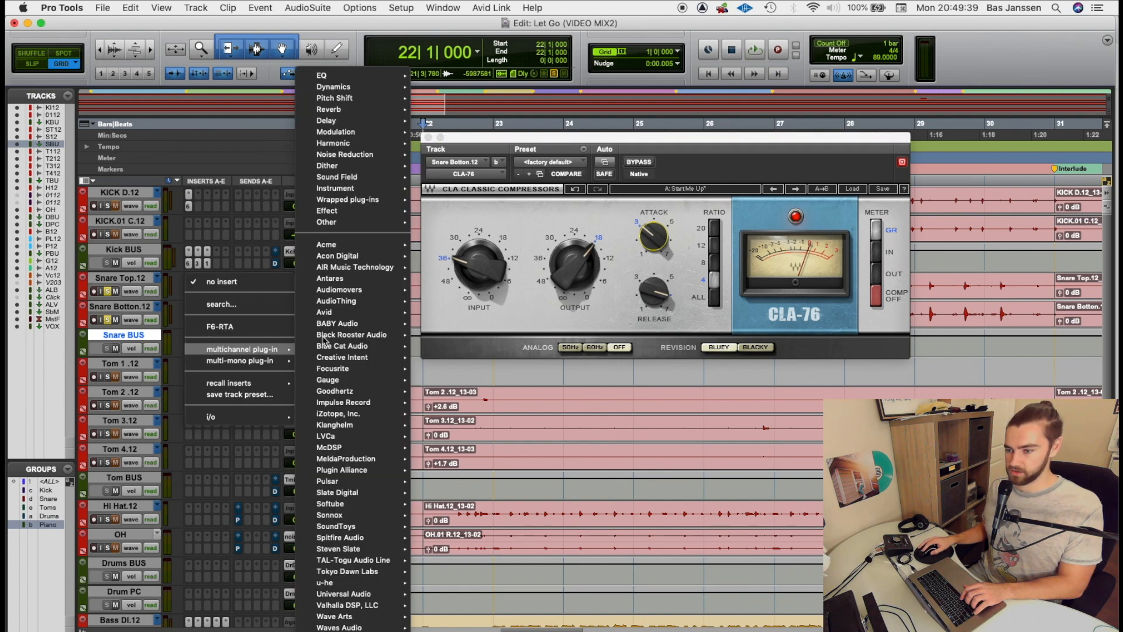
{"action": "mouse_move", "coordinate": [363, 76]}
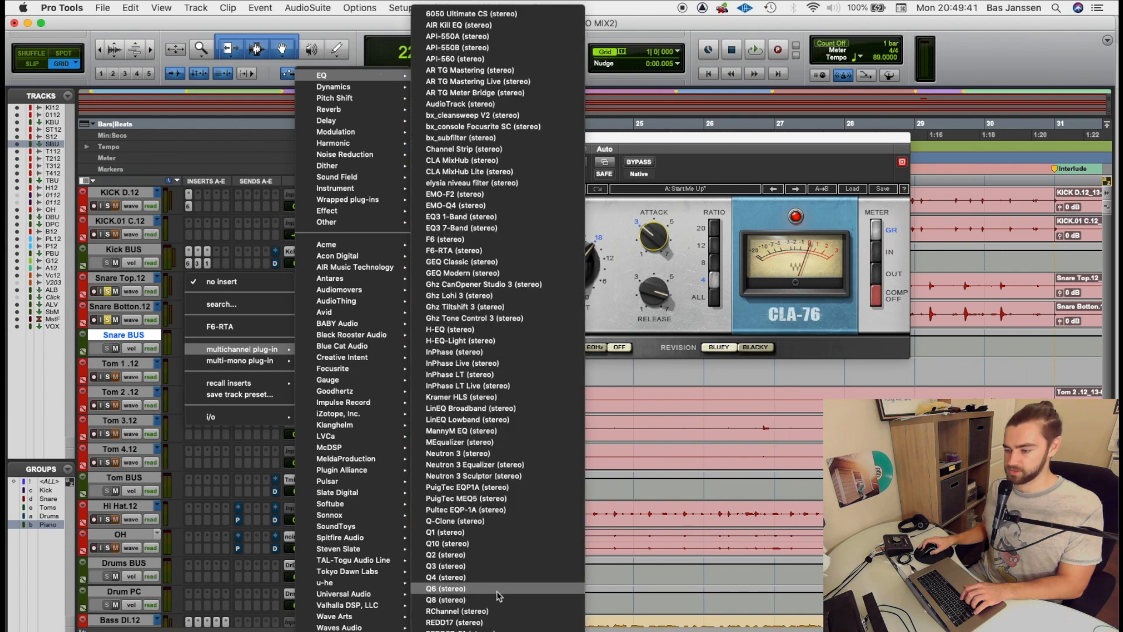
{"action": "scroll", "coordinate": [497, 630], "scroll_direction": "down", "scroll_amount": 4}
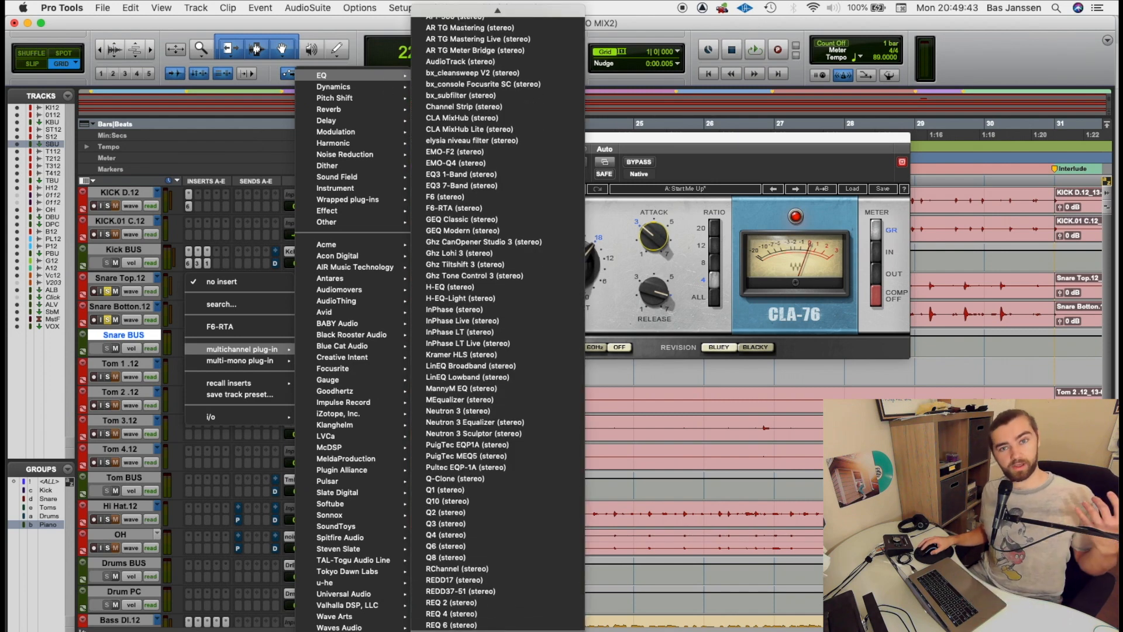
{"action": "key", "text": "Escape"}
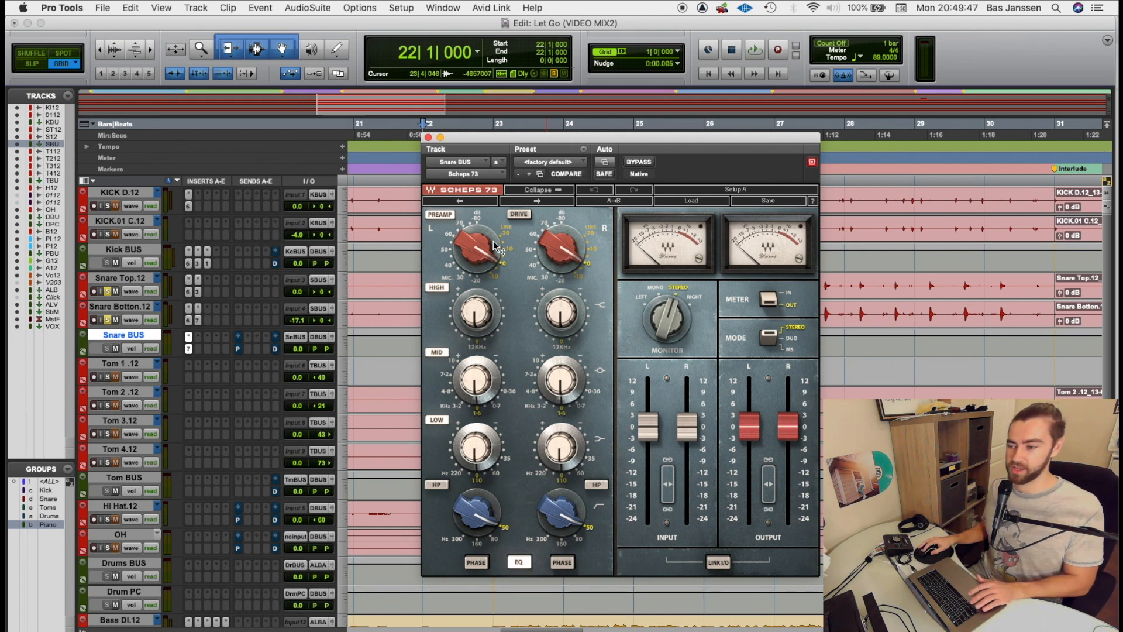
Set the Scheps 73's preamp to -80 Mic, link input and output, and raise the input to about 12 dB.
{"action": "left_click_drag", "start_coordinate": [496, 246], "coordinate": [498, 277]}
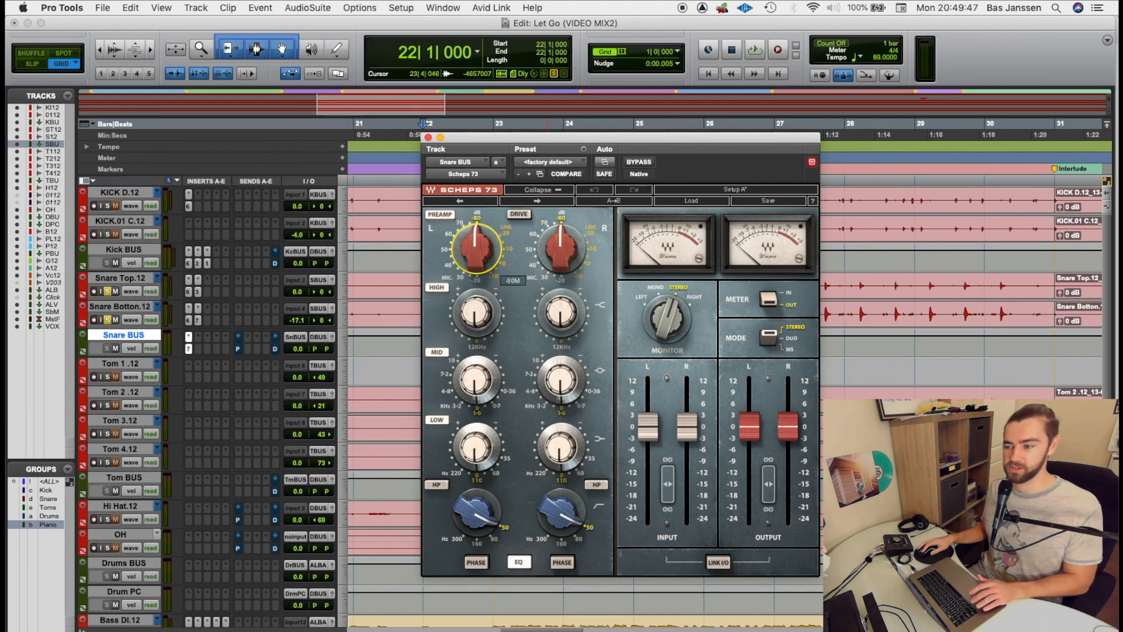
{"action": "left_click", "coordinate": [721, 562]}
{"action": "left_click_drag", "start_coordinate": [691, 431], "coordinate": [690, 386]}
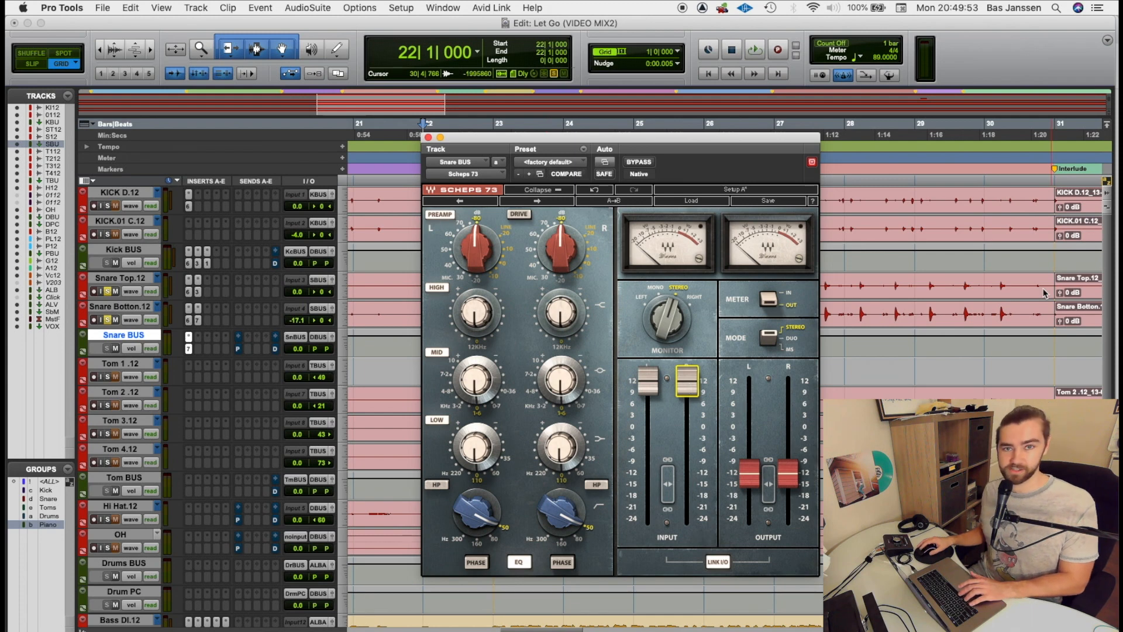
Play the snares, boost the Scheps 73's high band by about 2.1 and slightly boost its mid band at 4.8 kHz.
{"action": "key", "text": "space"}
{"action": "left_click_drag", "start_coordinate": [470, 321], "coordinate": [471, 307]}
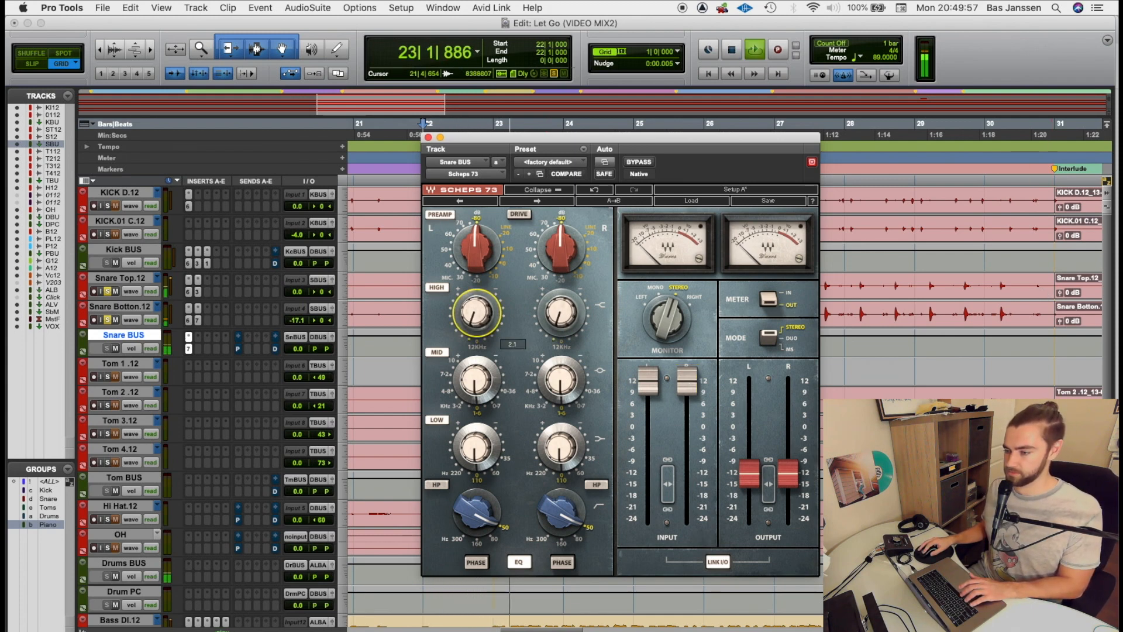
{"action": "left_click_drag", "start_coordinate": [453, 382], "coordinate": [485, 370]}
{"action": "left_click", "coordinate": [448, 392]}
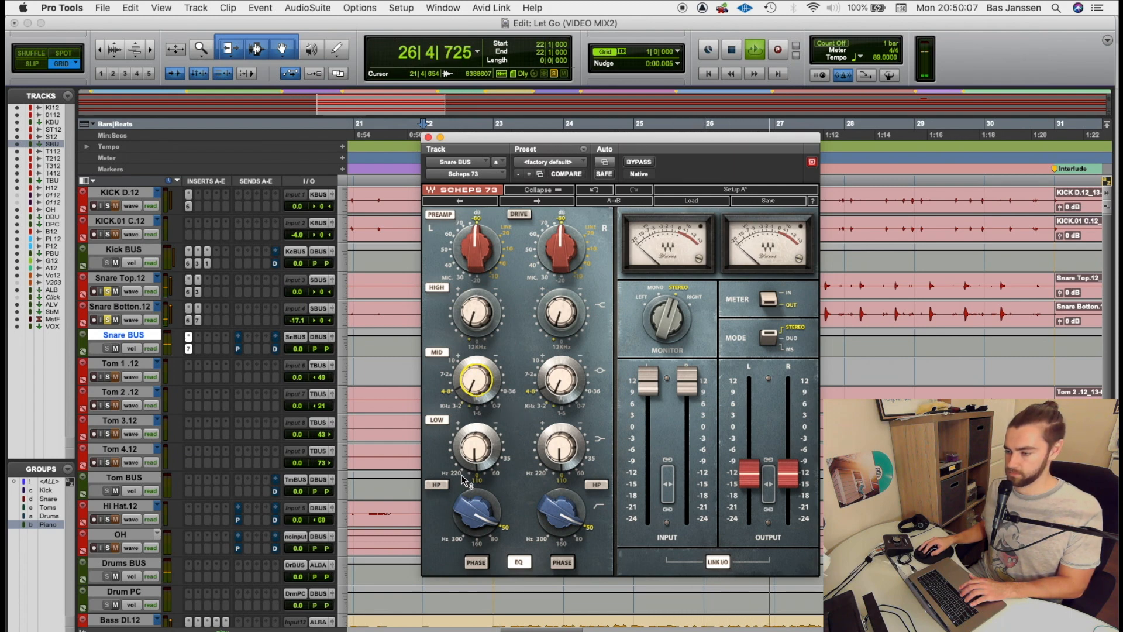
Slightly boost the Scheps 73's low band, trim its high band to about 1.5 and stop playback.
{"action": "left_click", "coordinate": [475, 447]}
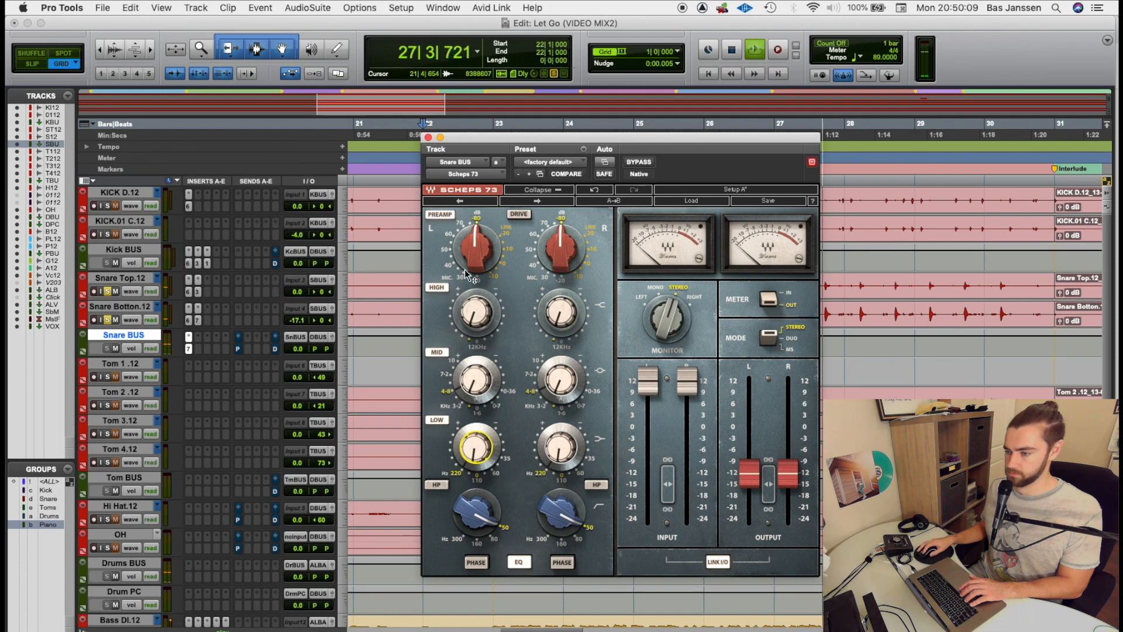
{"action": "left_click", "coordinate": [476, 315]}
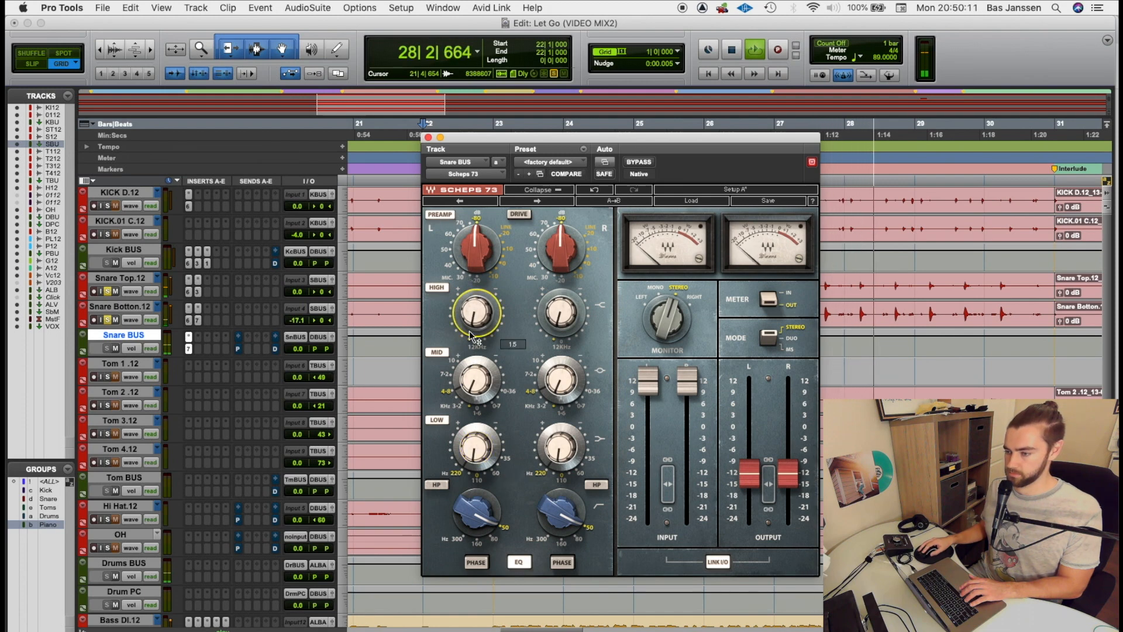
{"action": "left_click", "coordinate": [475, 447]}
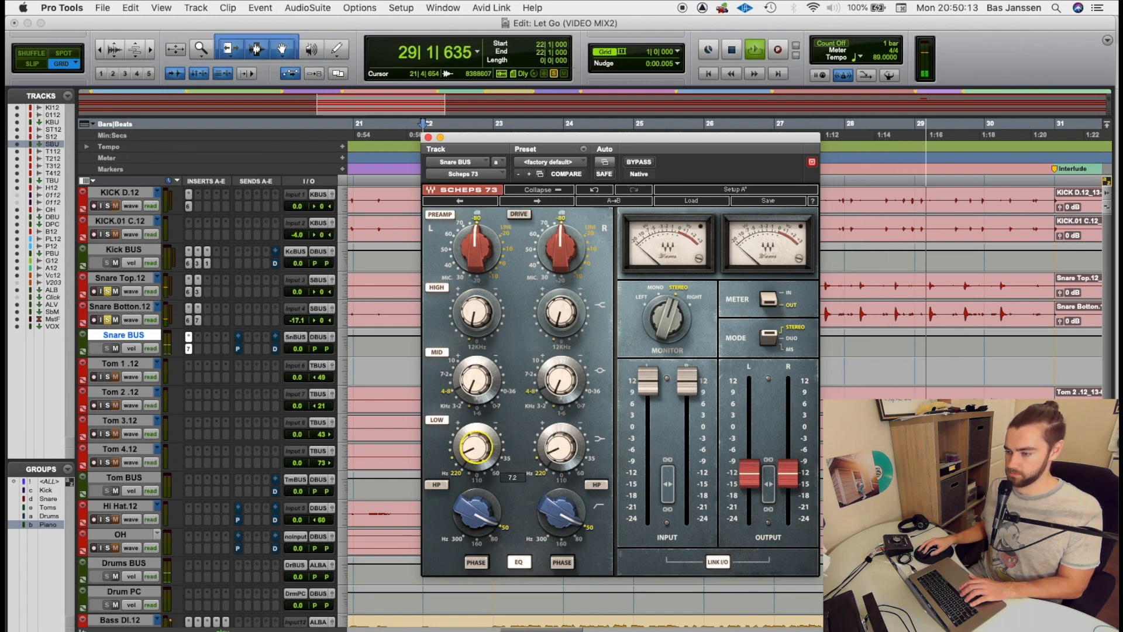
{"action": "left_click_drag", "start_coordinate": [474, 448], "coordinate": [475, 460]}
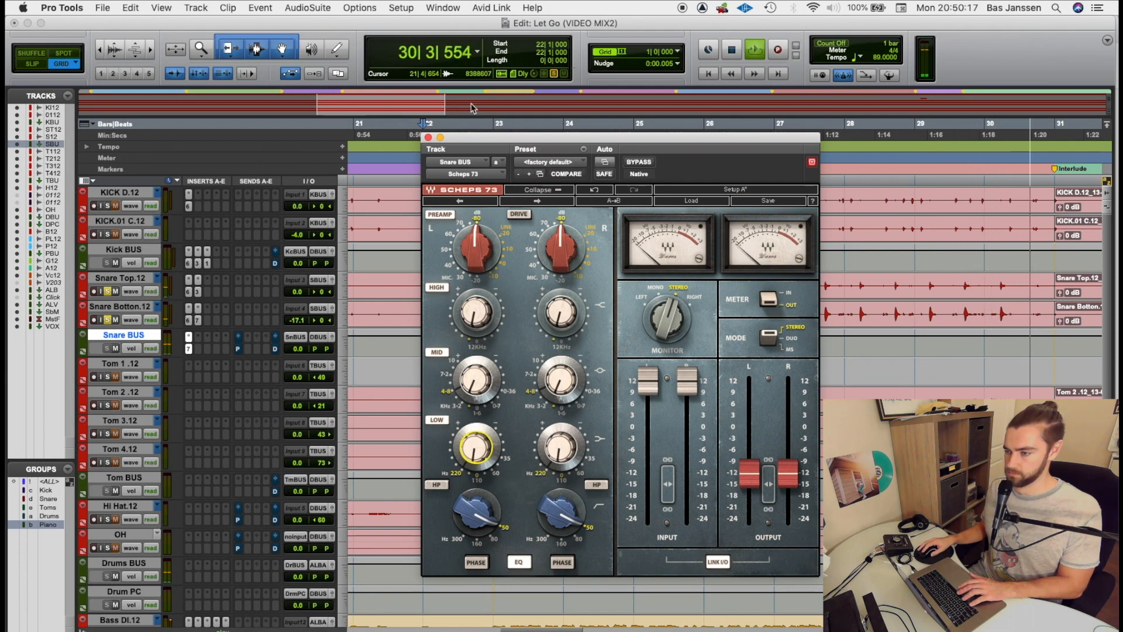
{"action": "key", "text": "space"}
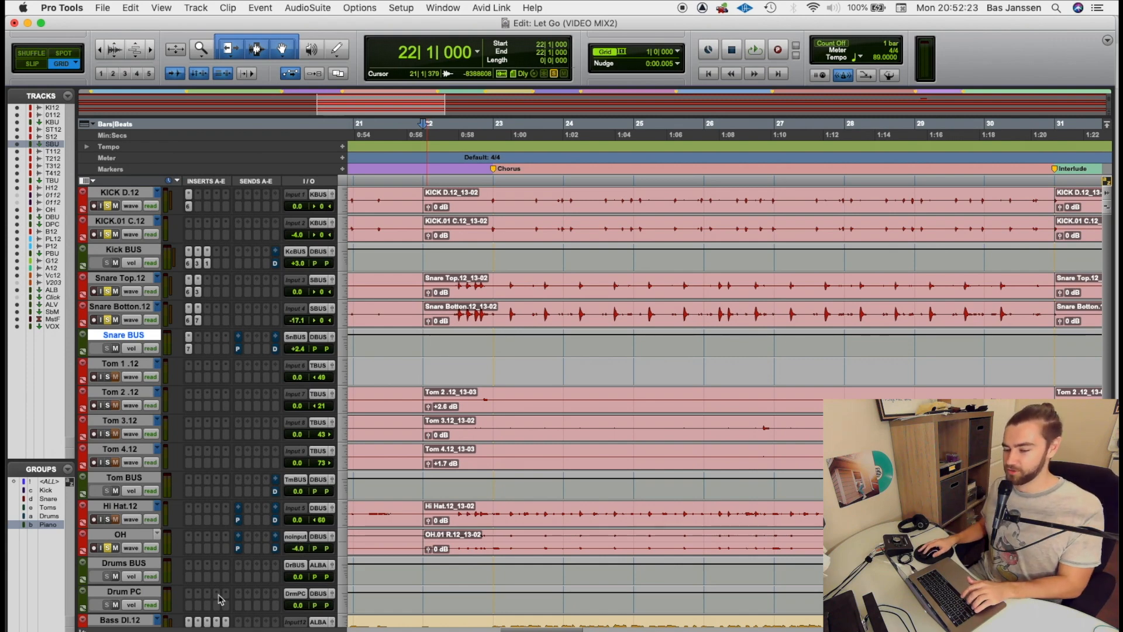
Insert F6-RTA on OH and cut band 3 by about 14 dB at 507 Hz with a Q of 2.3.
{"action": "left_click", "coordinate": [189, 550]}
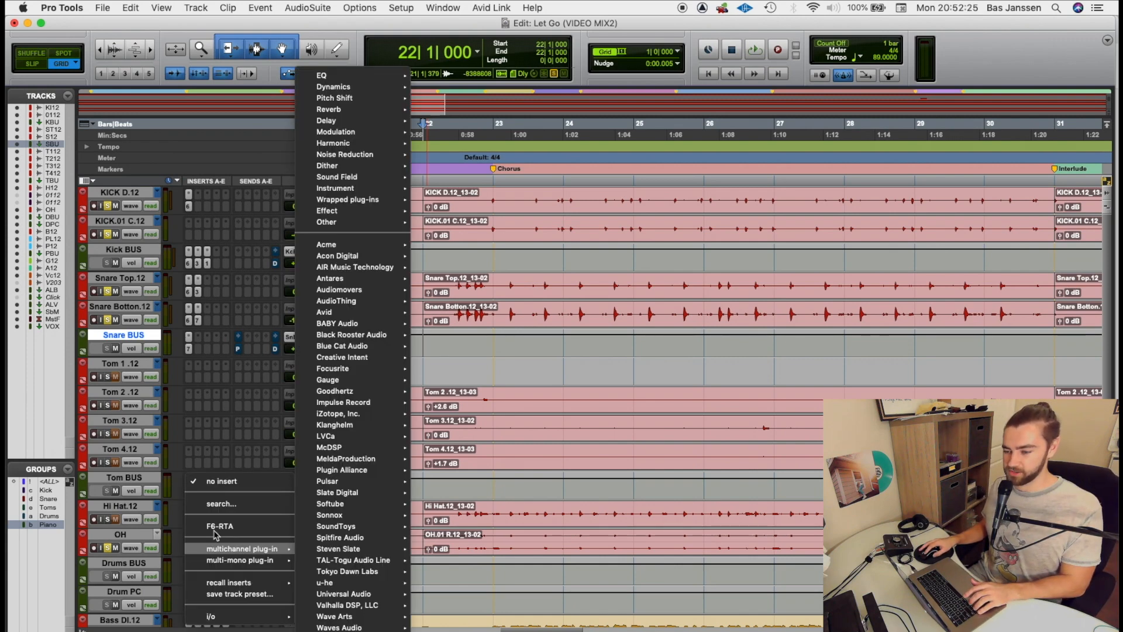
{"action": "left_click", "coordinate": [225, 525]}
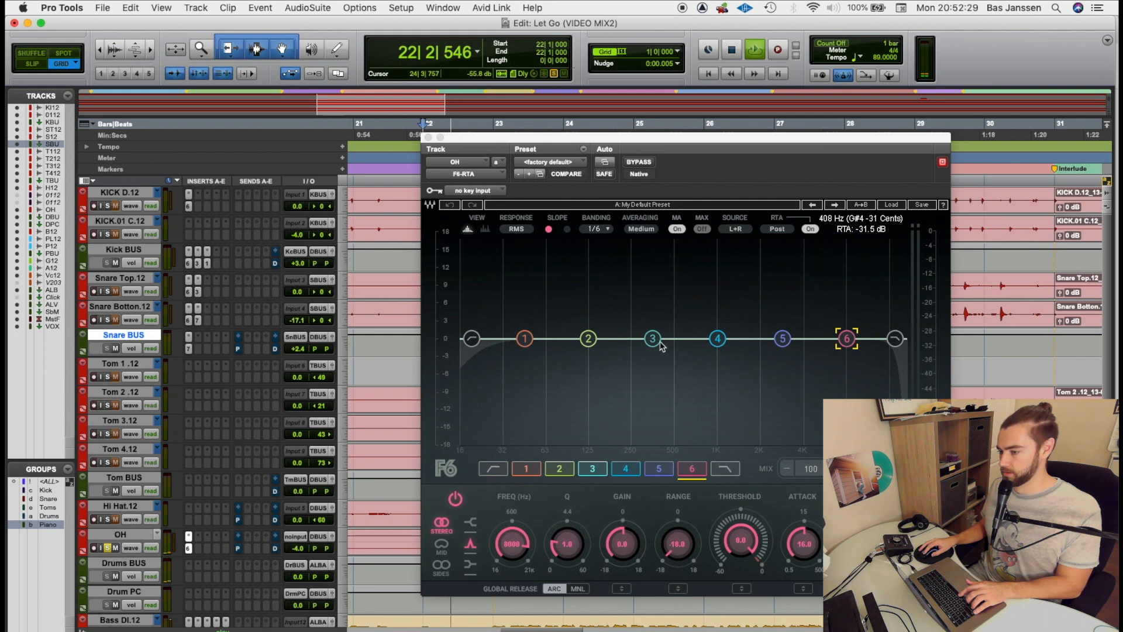
{"action": "left_click_drag", "start_coordinate": [655, 339], "coordinate": [673, 420]}
{"action": "scroll", "coordinate": [675, 396], "scroll_direction": "up", "scroll_amount": 5}
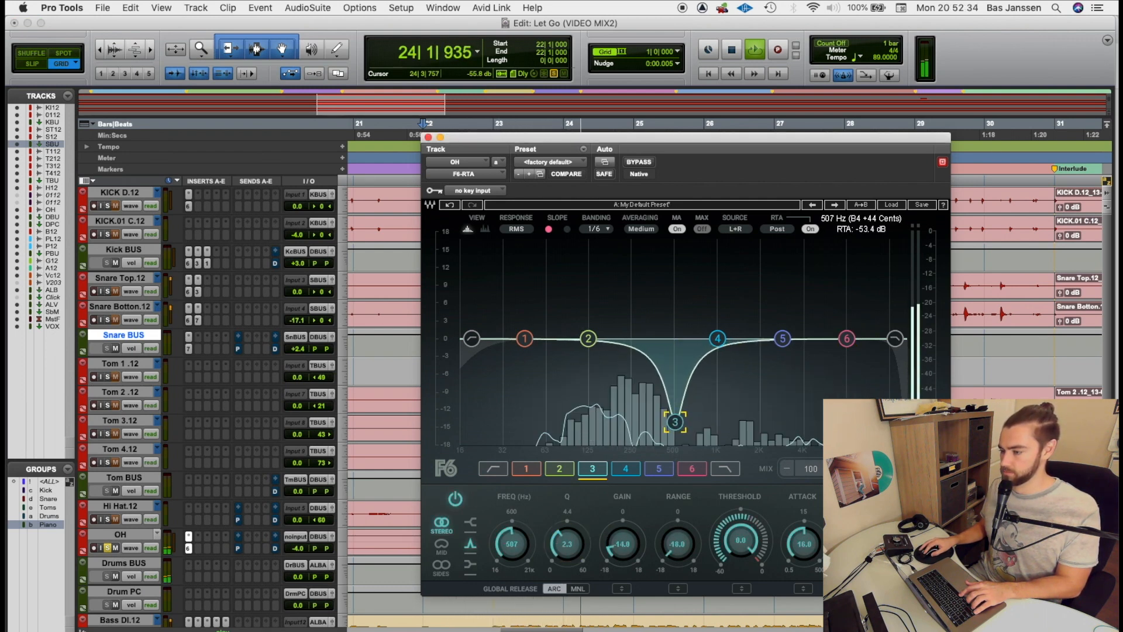
High-pass OH at about 170 Hz with a steeper slope and cut band 2 by about 2.1 dB at 232 Hz.
{"action": "left_click", "coordinate": [472, 338]}
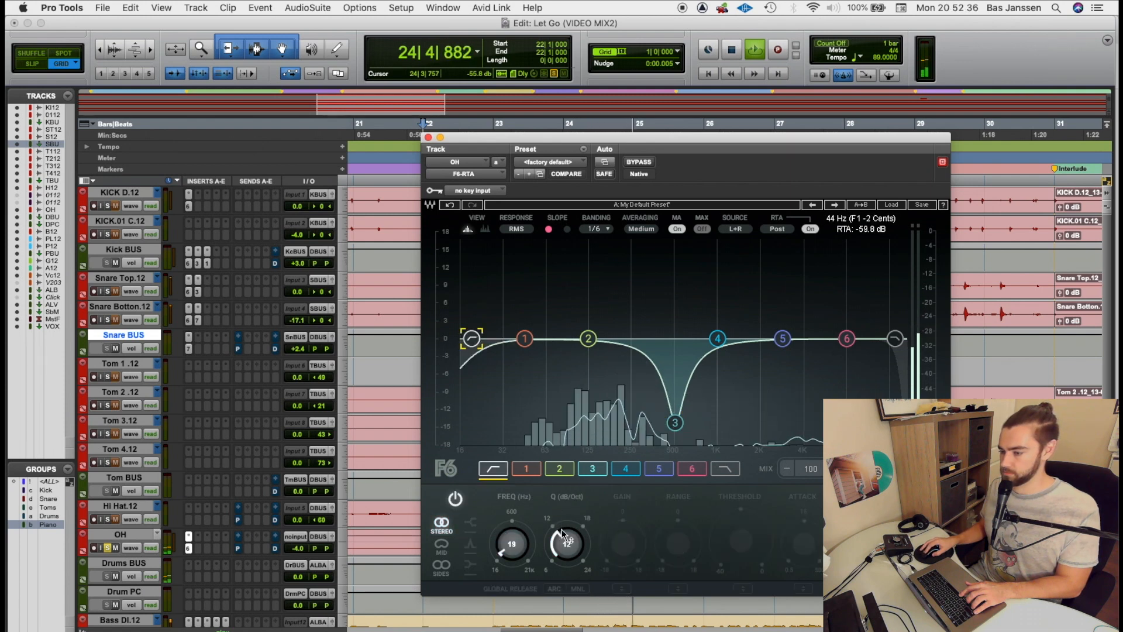
{"action": "scroll", "coordinate": [473, 339], "scroll_direction": "up", "scroll_amount": 5}
{"action": "left_click_drag", "start_coordinate": [473, 339], "coordinate": [626, 350]}
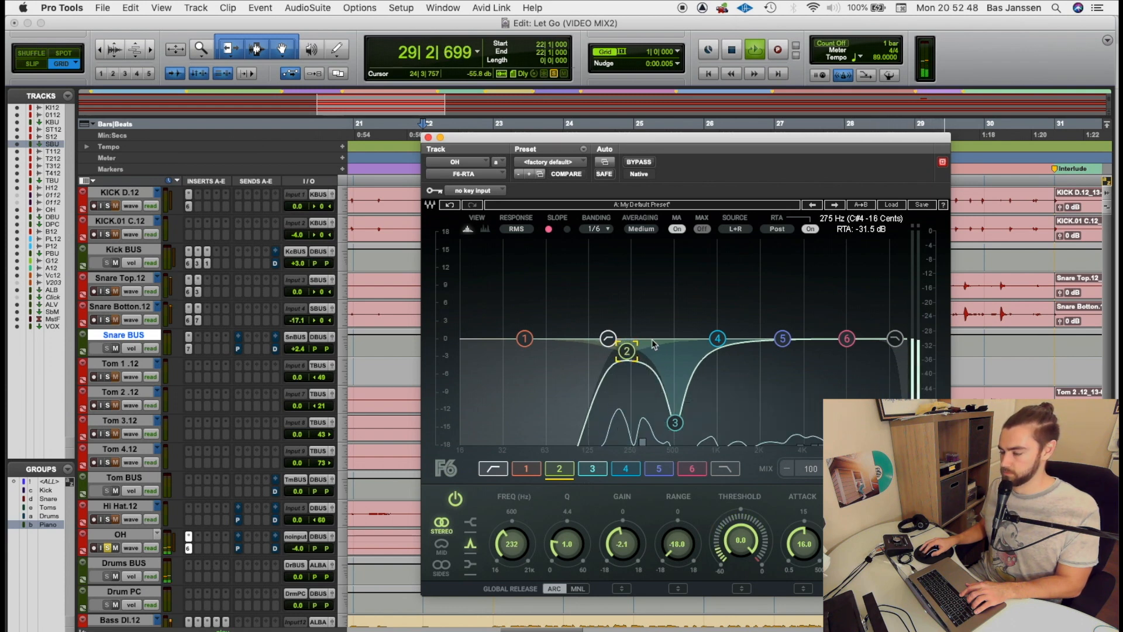
{"action": "key", "text": "space"}
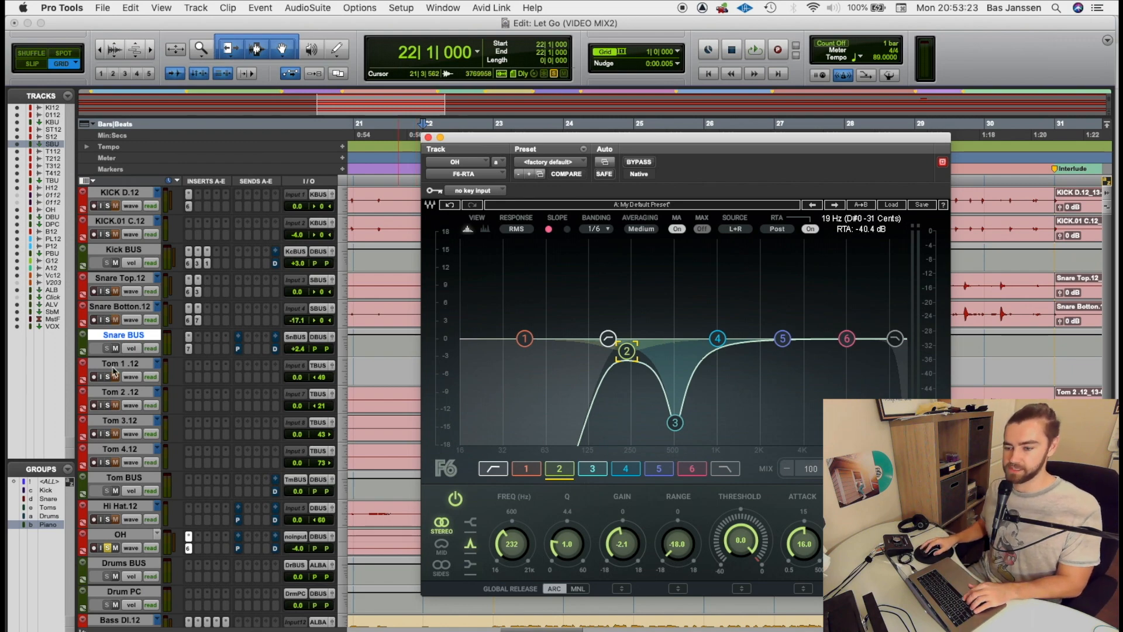
Insert the stereo PuigChild 670 compressor in the second insert slot of OH.
{"action": "left_click", "coordinate": [202, 553]}
{"action": "mouse_move", "coordinate": [251, 548]}
{"action": "mouse_move", "coordinate": [375, 89]}
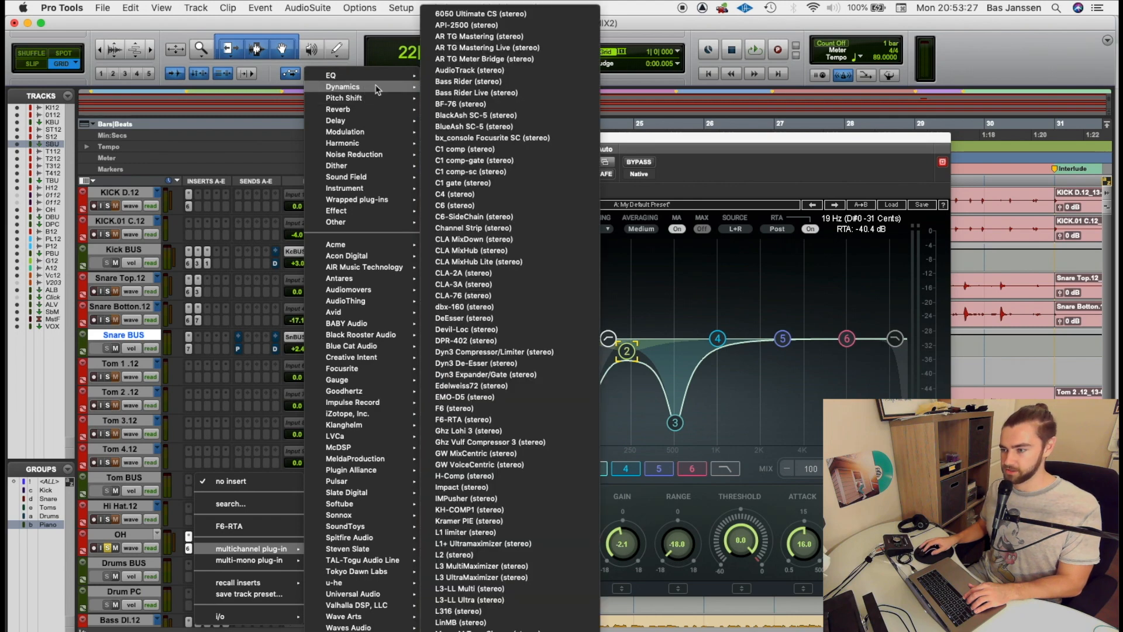
{"action": "scroll", "coordinate": [490, 591], "scroll_direction": "down", "scroll_amount": 5}
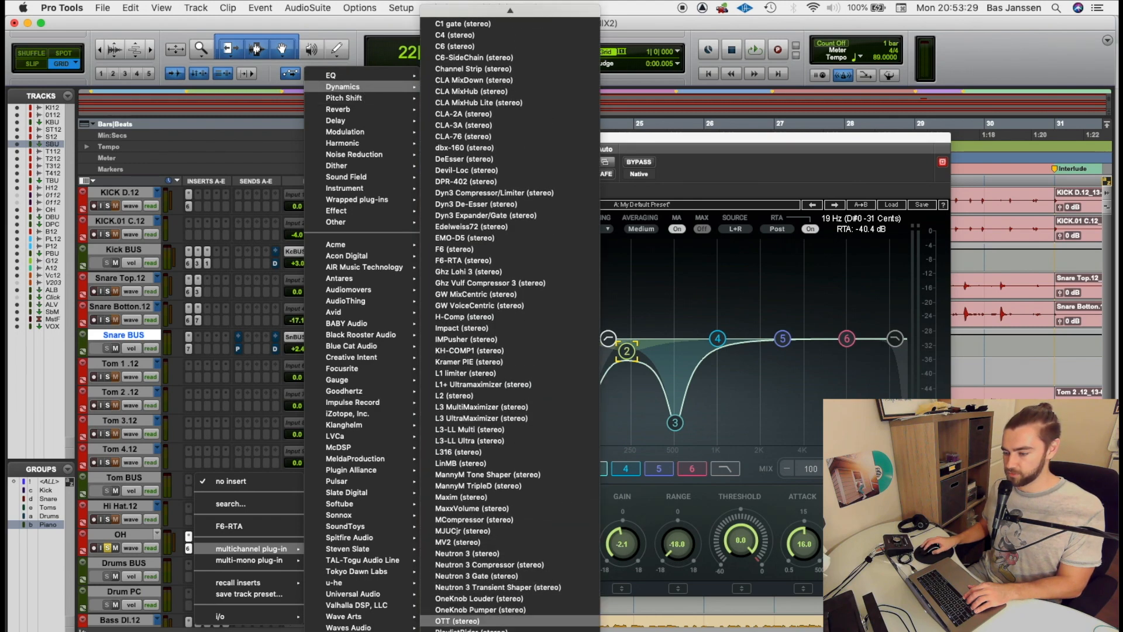
{"action": "scroll", "coordinate": [497, 596], "scroll_direction": "down", "scroll_amount": 4}
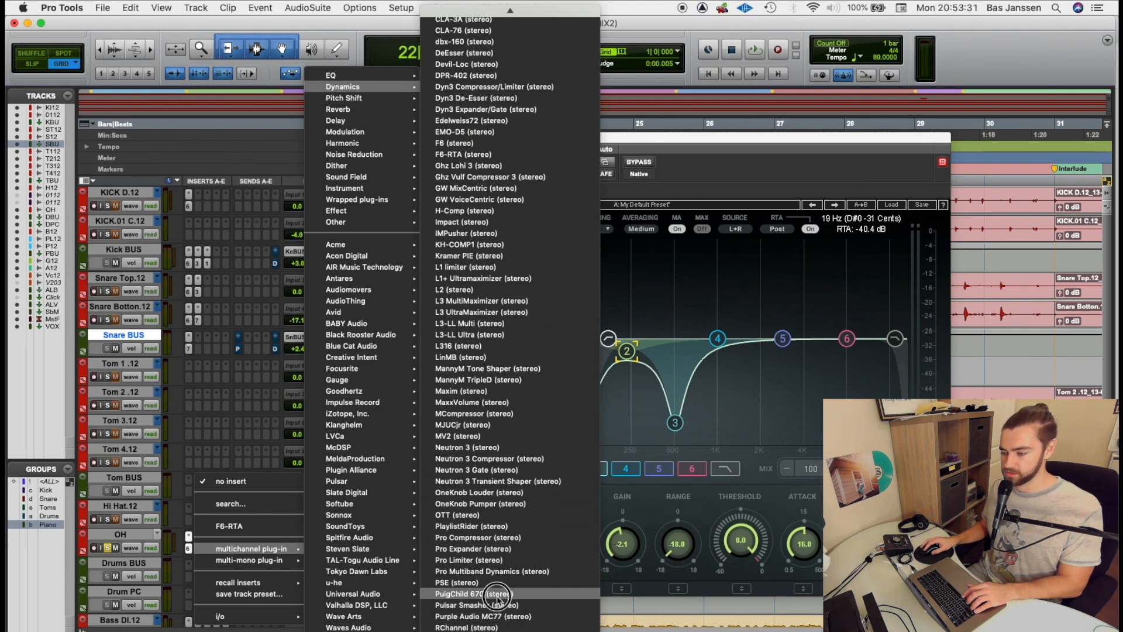
{"action": "left_click", "coordinate": [497, 596]}
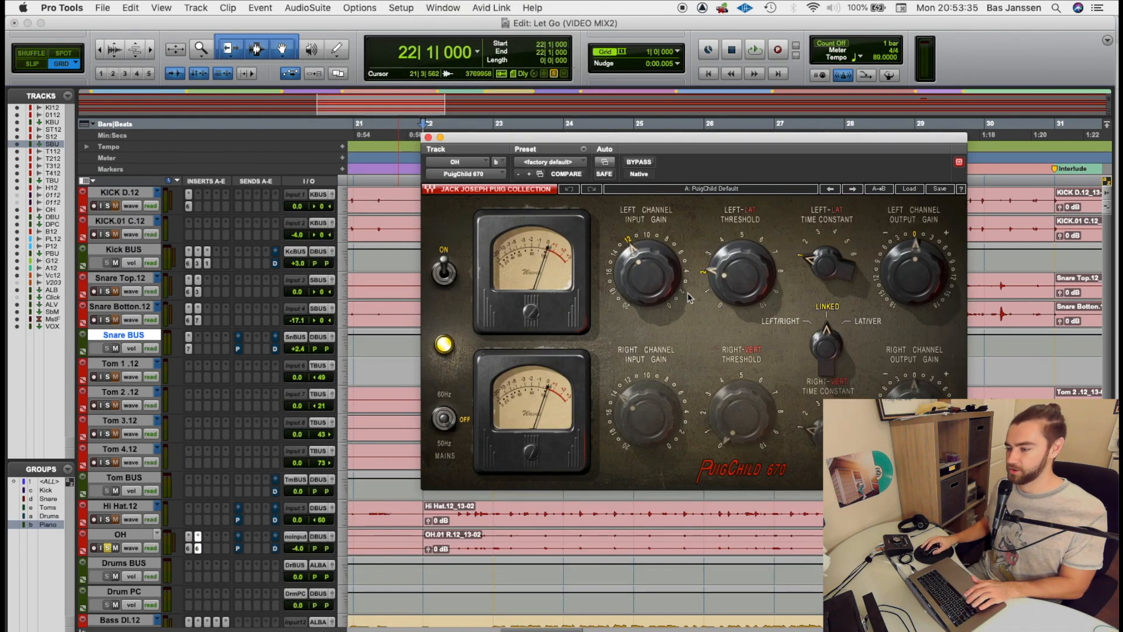
Turn the PuigChild 670's left channel input gain fully up and lower its output gain to compensate.
{"action": "left_click", "coordinate": [661, 292]}
{"action": "left_click_drag", "start_coordinate": [908, 286], "coordinate": [908, 310]}
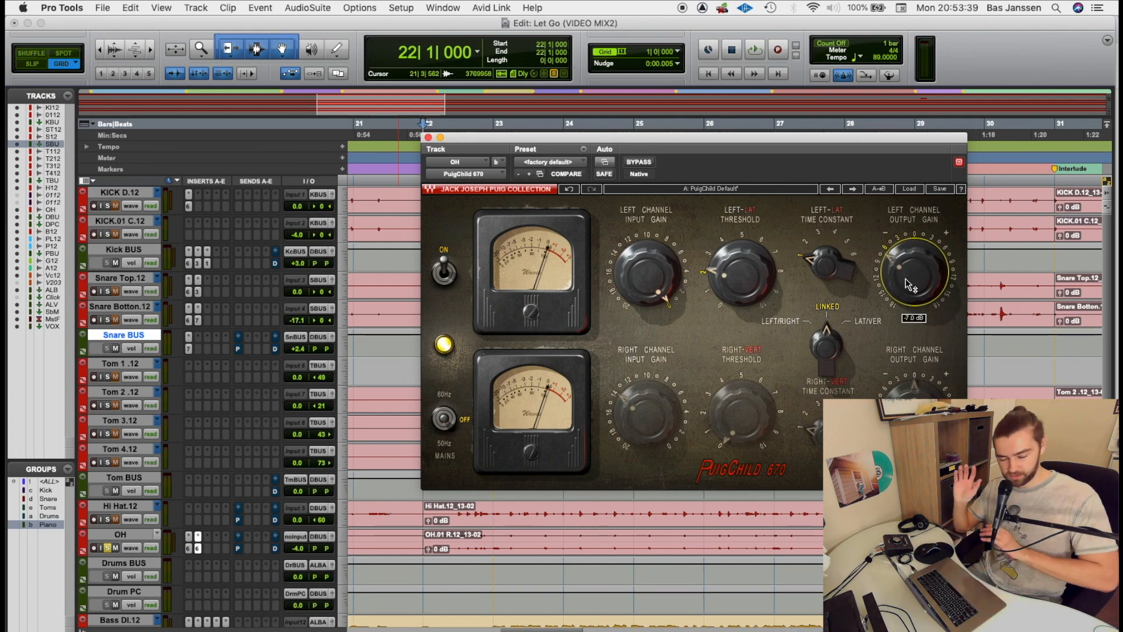
{"action": "left_click_drag", "start_coordinate": [906, 278], "coordinate": [905, 284]}
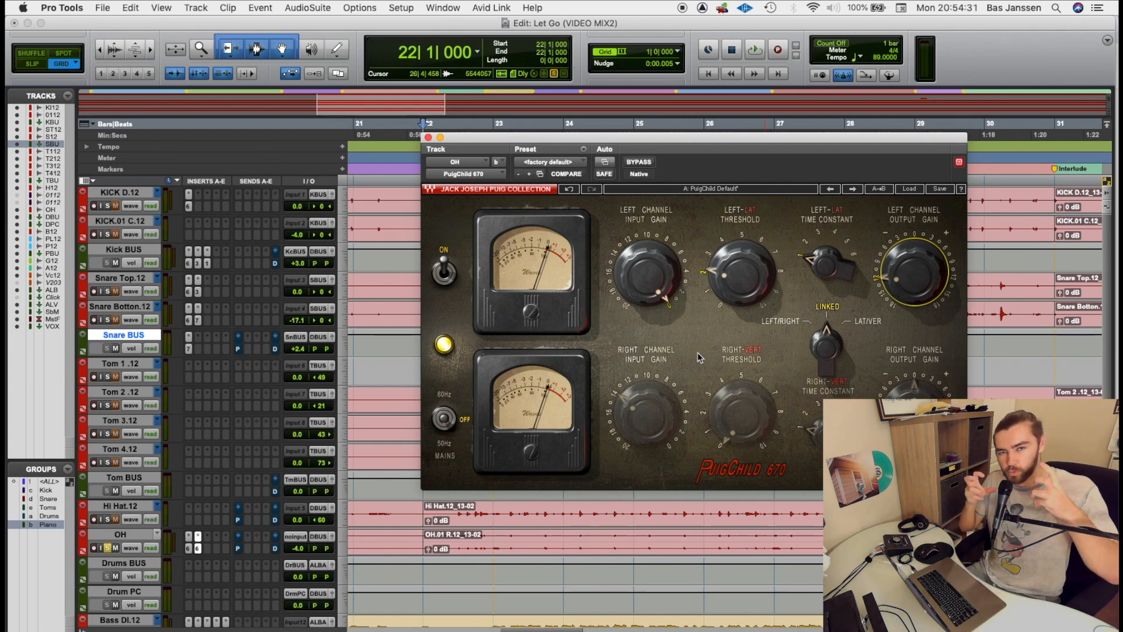
Play the overheads, set the PuigChild 670's left threshold to about 3 and compare the sound with the compressor bypassed.
{"action": "left_click_drag", "start_coordinate": [728, 278], "coordinate": [764, 290]}
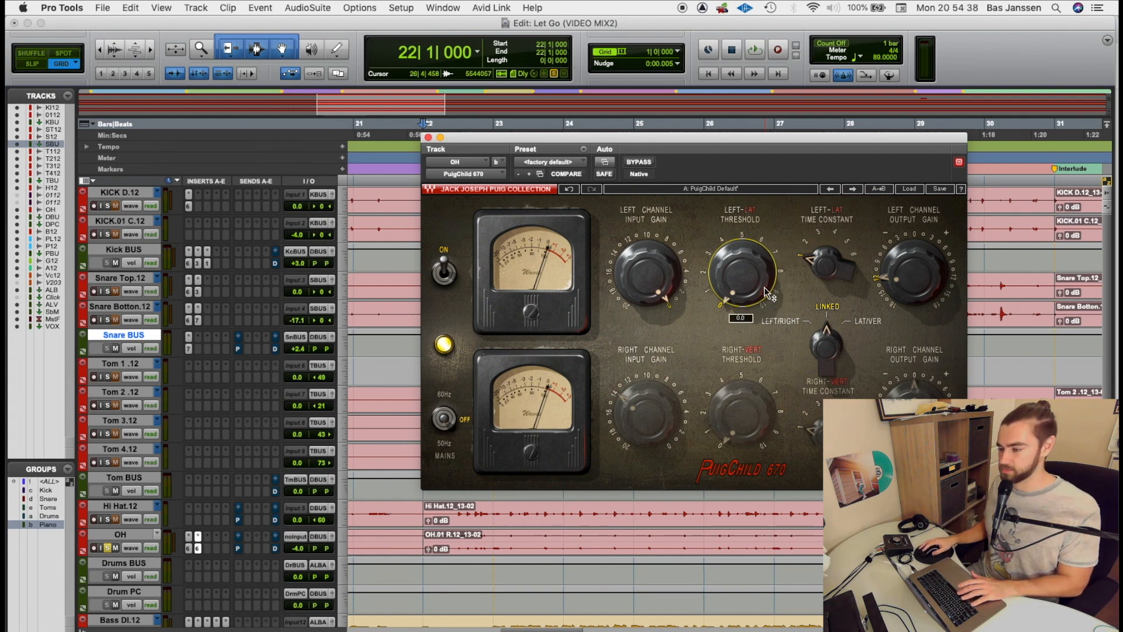
{"action": "key", "text": "space"}
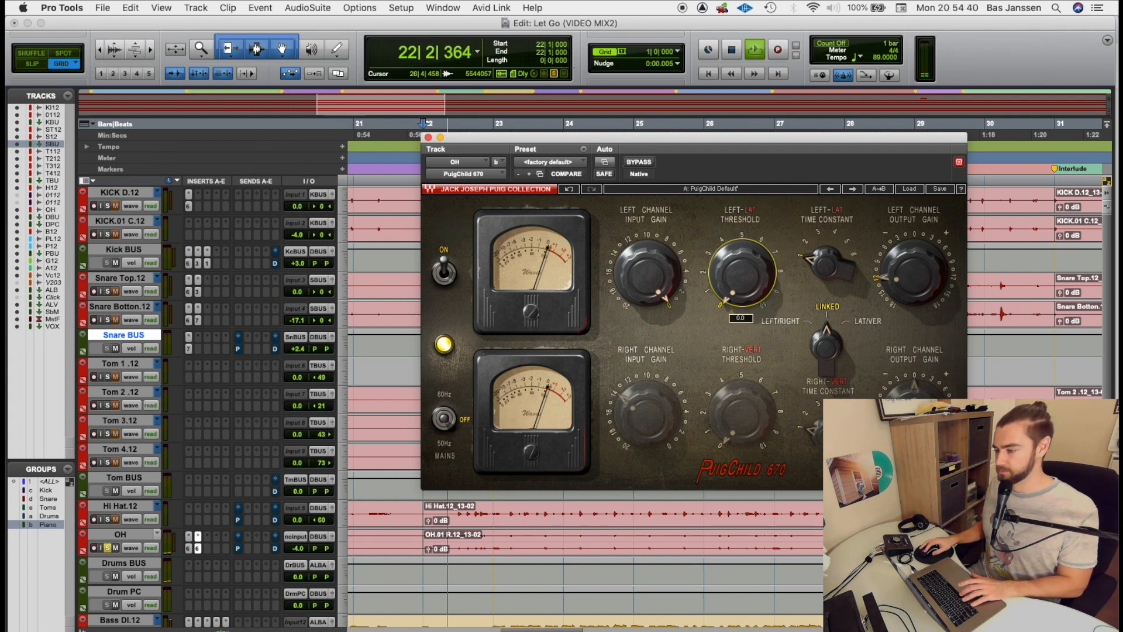
{"action": "left_click_drag", "start_coordinate": [742, 273], "coordinate": [742, 245]}
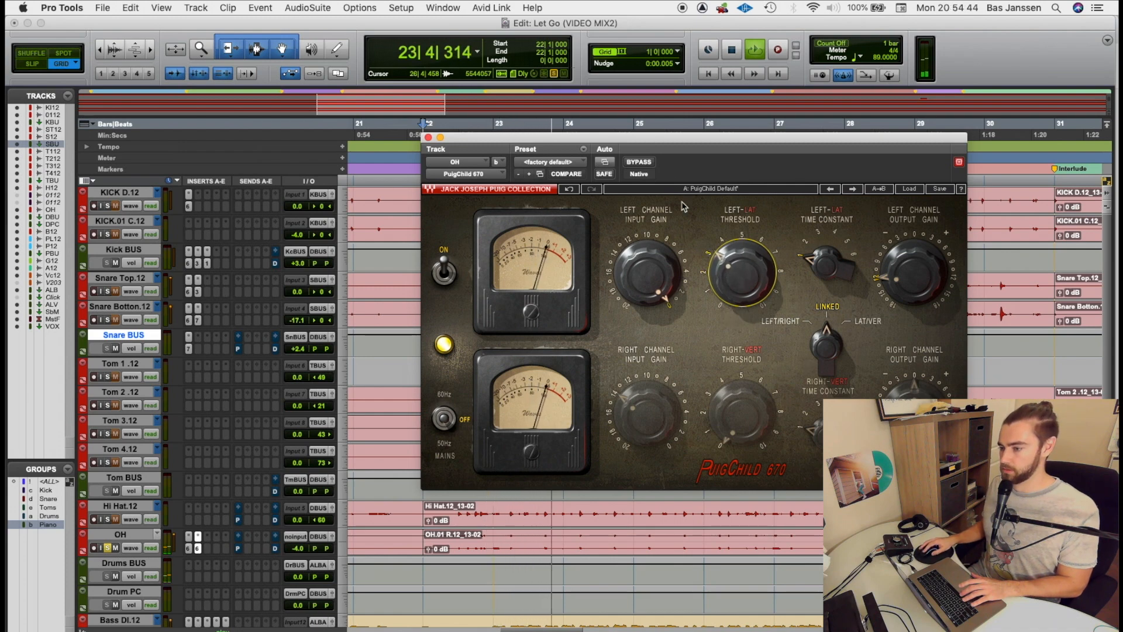
{"action": "left_click", "coordinate": [640, 162]}
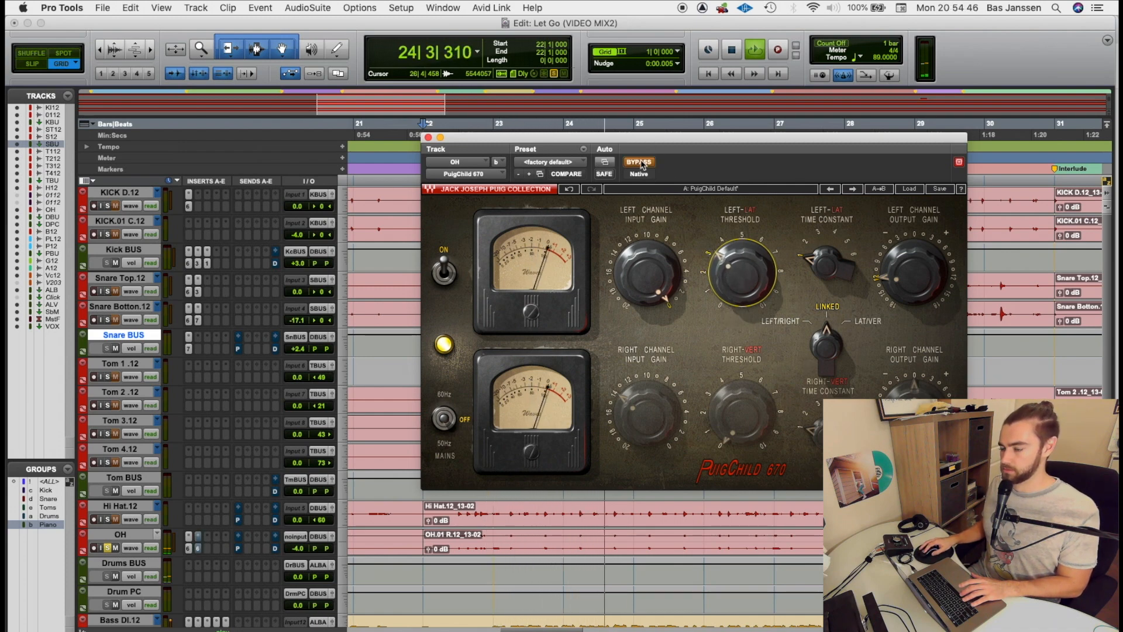
{"action": "left_click", "coordinate": [640, 163]}
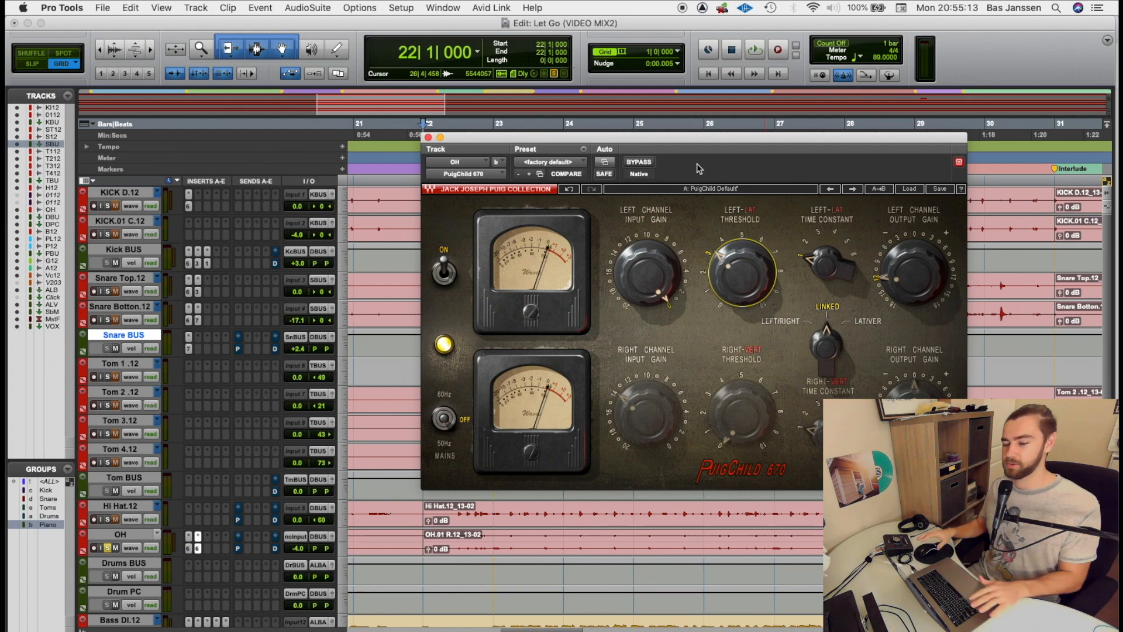
Insert the stereo Scheps 73 EQ in the third insert slot of OH.
{"action": "left_click", "coordinate": [212, 553]}
{"action": "mouse_move", "coordinate": [227, 550]}
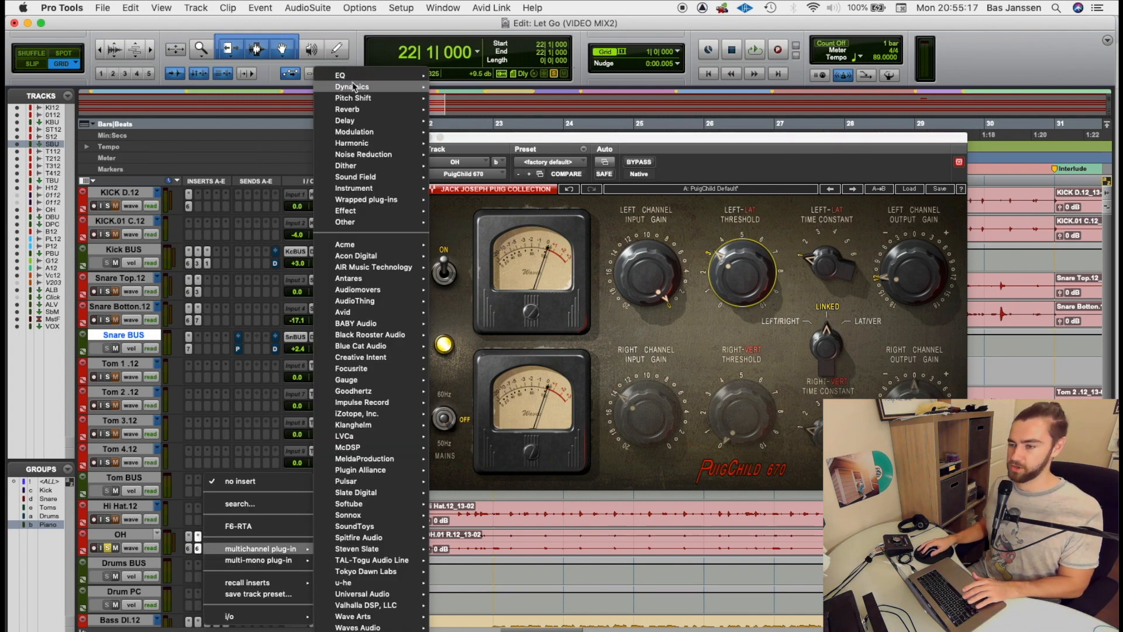
{"action": "mouse_move", "coordinate": [361, 81]}
{"action": "scroll", "coordinate": [498, 617], "scroll_direction": "down", "scroll_amount": 3}
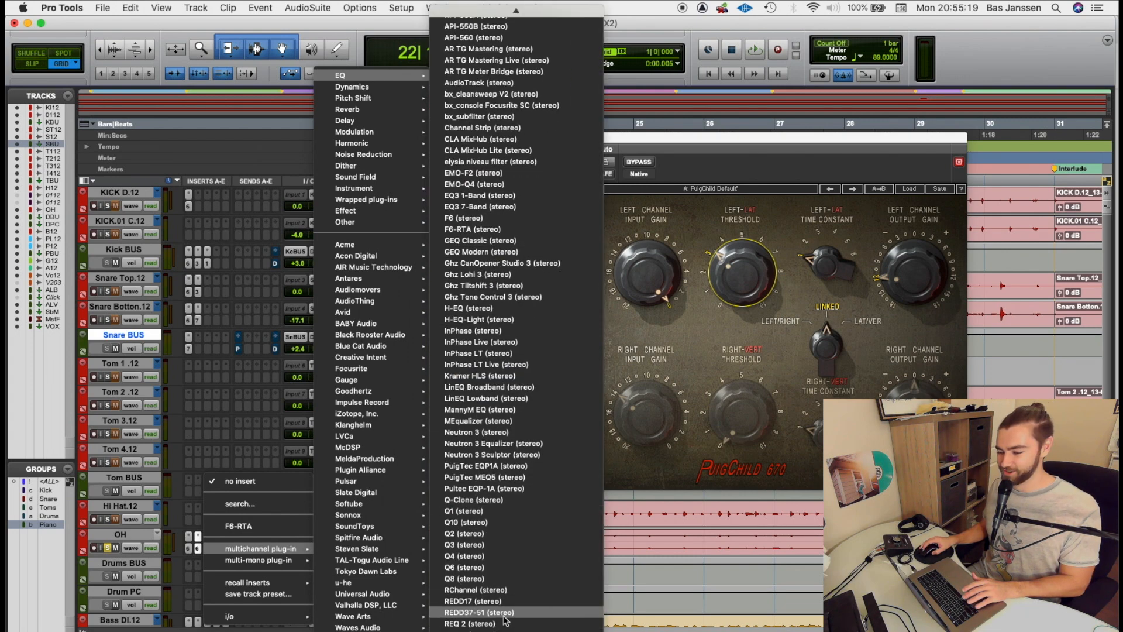
{"action": "left_click", "coordinate": [520, 631]}
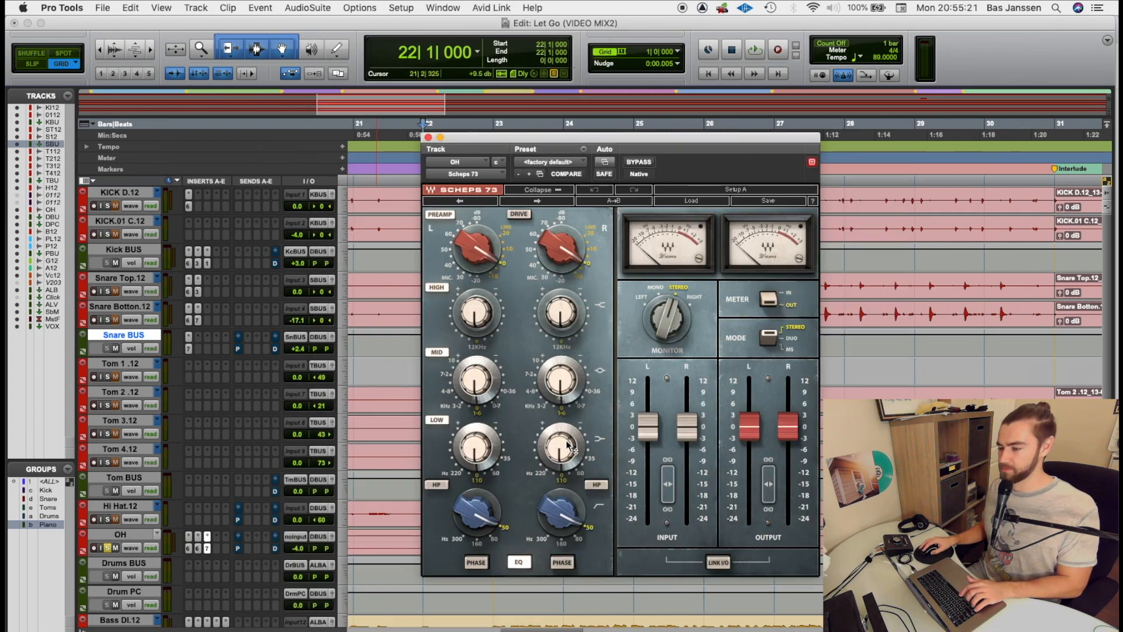
Turn the Scheps 73's preamp knobs to point straight up and raise the linked input faders to about +12, lowering the output to compensate.
{"action": "mouse_move", "coordinate": [524, 273]}
{"action": "left_mouse_down"}
{"action": "mouse_move", "coordinate": [524, 304]}
{"action": "mouse_move", "coordinate": [514, 281]}
{"action": "left_mouse_up"}
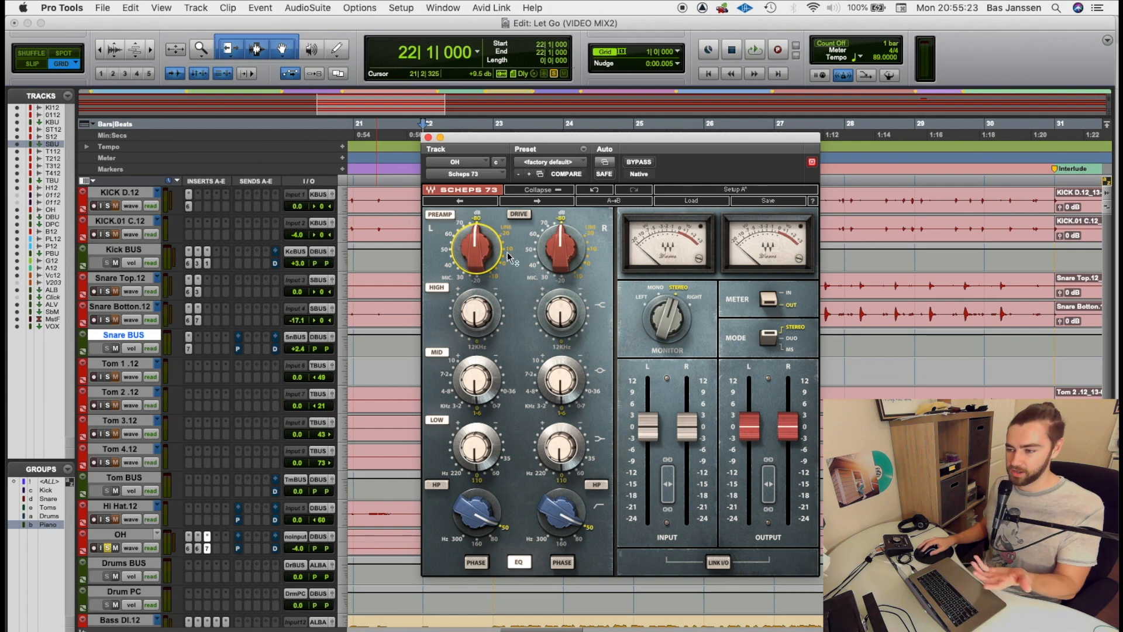
{"action": "left_click_drag", "start_coordinate": [693, 434], "coordinate": [691, 392]}
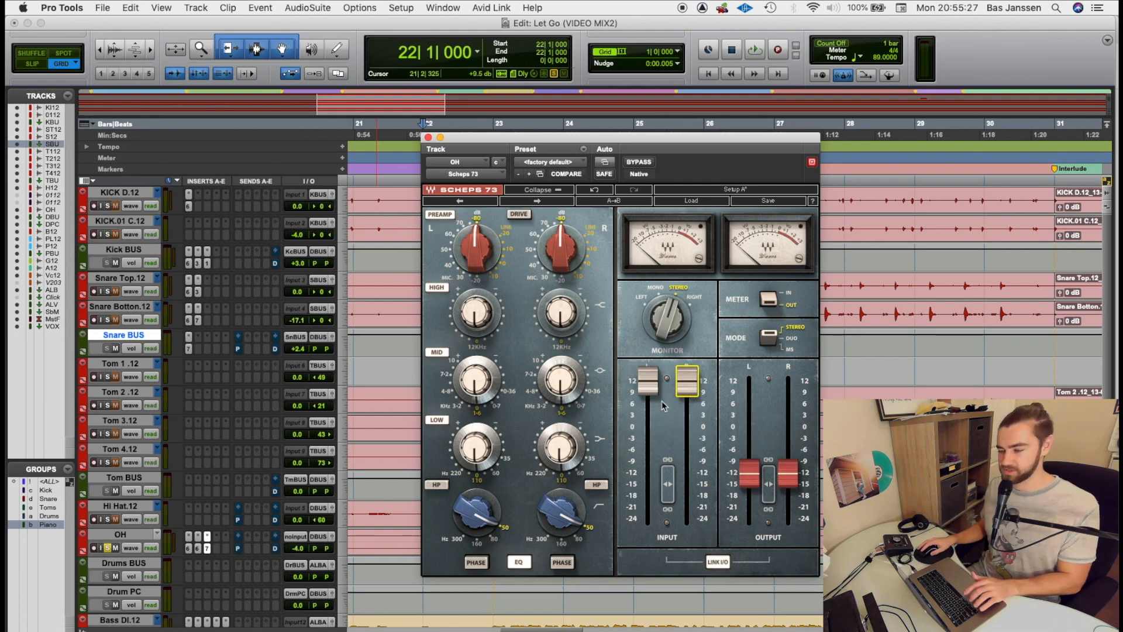
Play the overheads and slightly adjust the Scheps 73's high band at 12 kHz and its mid band.
{"action": "key", "text": "space"}
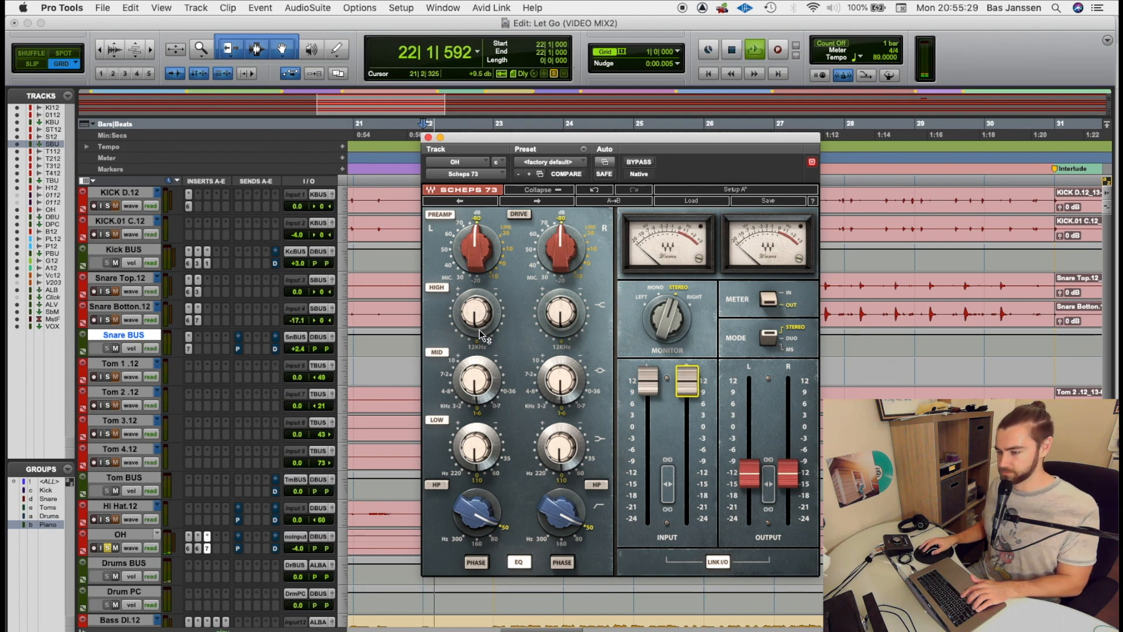
{"action": "left_click_drag", "start_coordinate": [480, 320], "coordinate": [480, 308]}
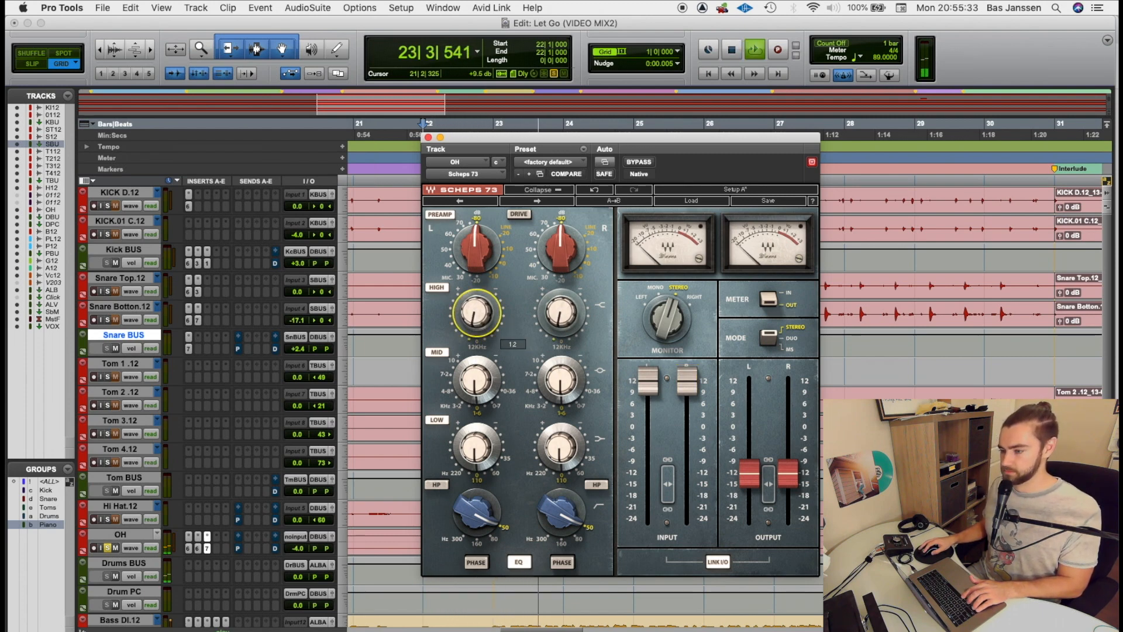
{"action": "mouse_move", "coordinate": [455, 406]}
{"action": "left_mouse_down"}
{"action": "mouse_move", "coordinate": [448, 396]}
{"action": "mouse_move", "coordinate": [453, 410]}
{"action": "mouse_move", "coordinate": [473, 397]}
{"action": "mouse_move", "coordinate": [474, 418]}
{"action": "mouse_move", "coordinate": [474, 407]}
{"action": "left_mouse_up"}
{"action": "left_click", "coordinate": [457, 407]}
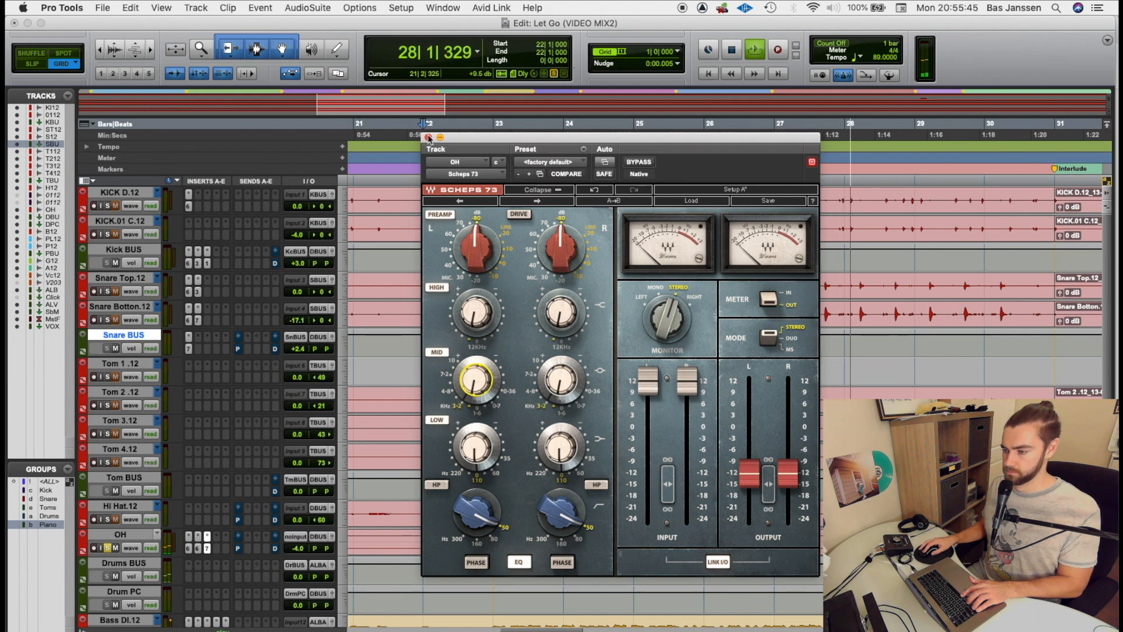
{"action": "key", "text": "space"}
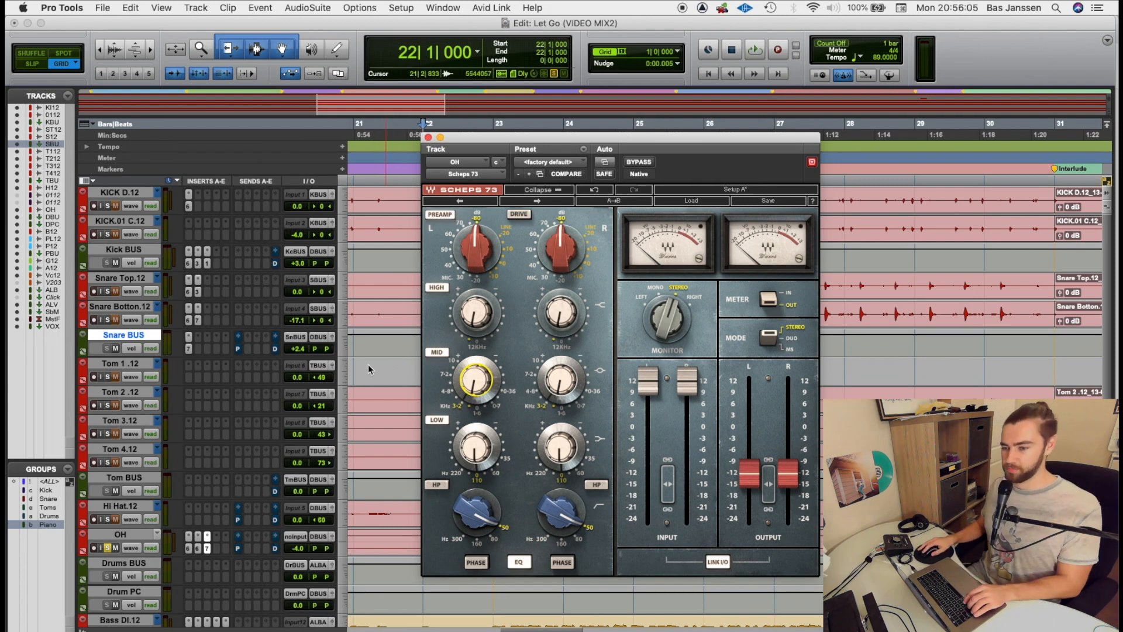
Solo both snare and both kick tracks alongside OH, start playback and close the Scheps 73 window.
{"action": "left_click", "coordinate": [108, 321]}
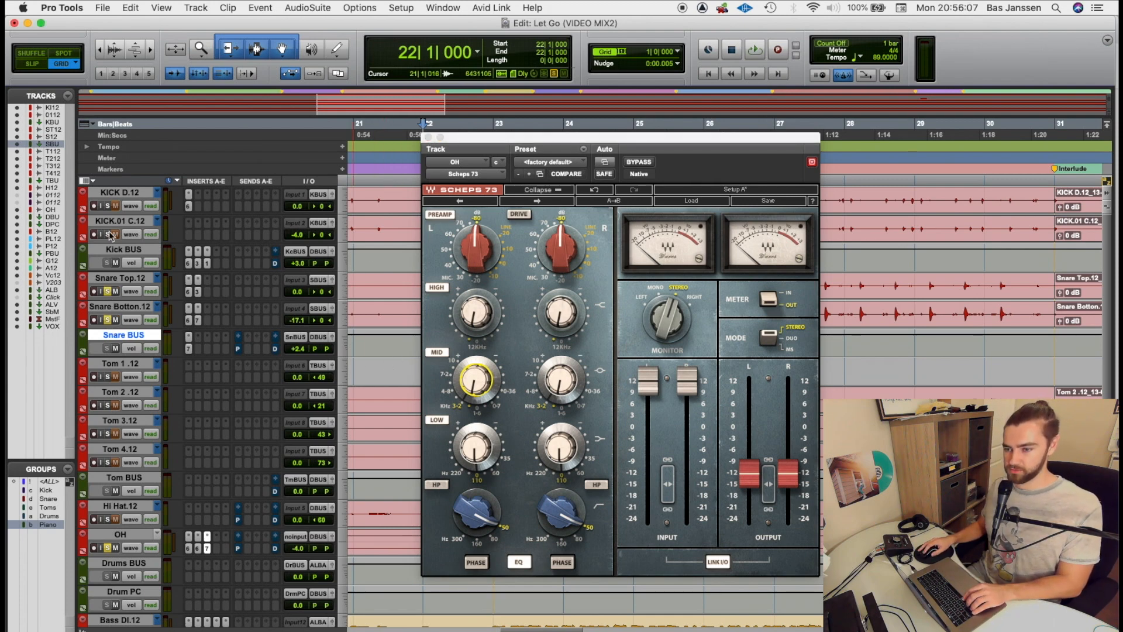
{"action": "key", "text": "space"}
{"action": "left_click", "coordinate": [428, 137]}
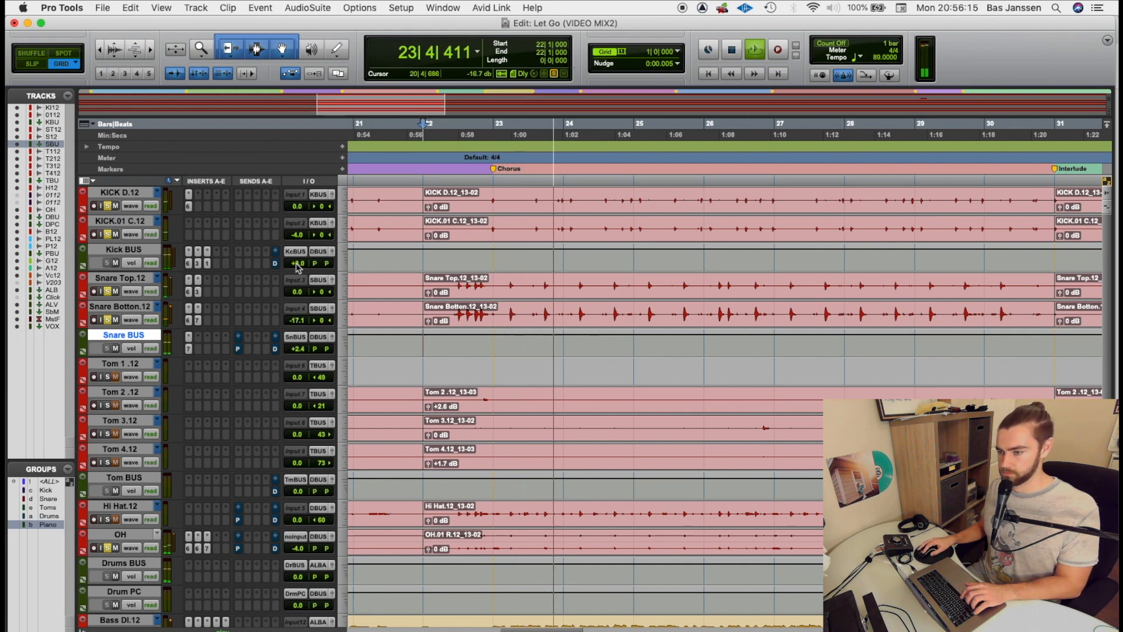
Balance the soloed drums during playback by setting Kick BUS to +1.2 dB and OH to -2.0 dB.
{"action": "left_click_drag", "start_coordinate": [297, 262], "coordinate": [296, 267]}
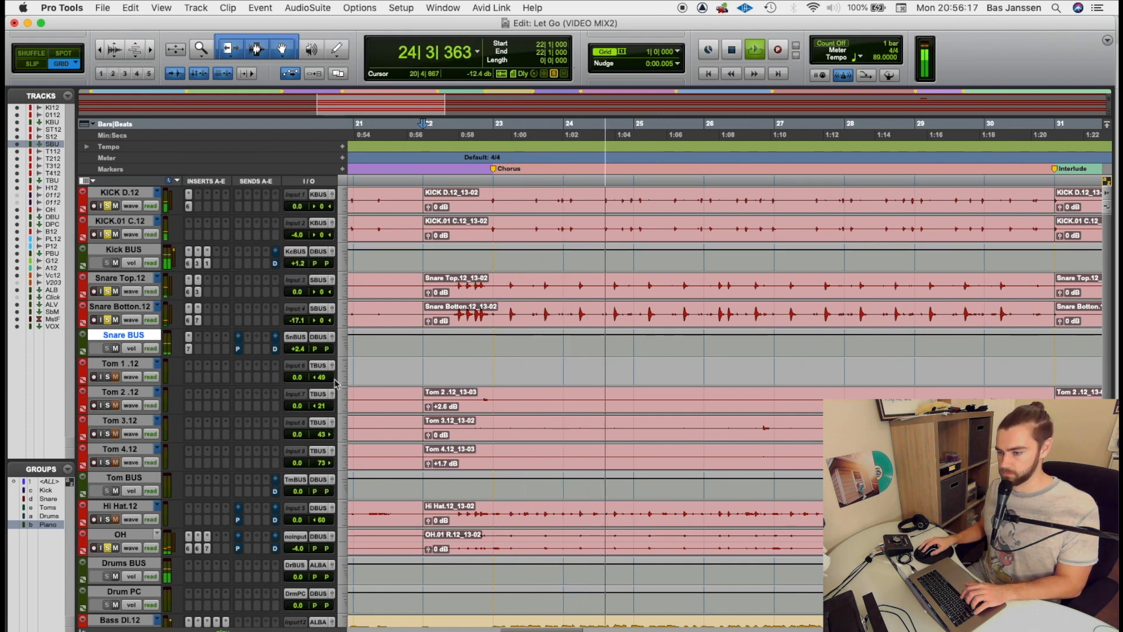
{"action": "left_click_drag", "start_coordinate": [297, 549], "coordinate": [297, 545]}
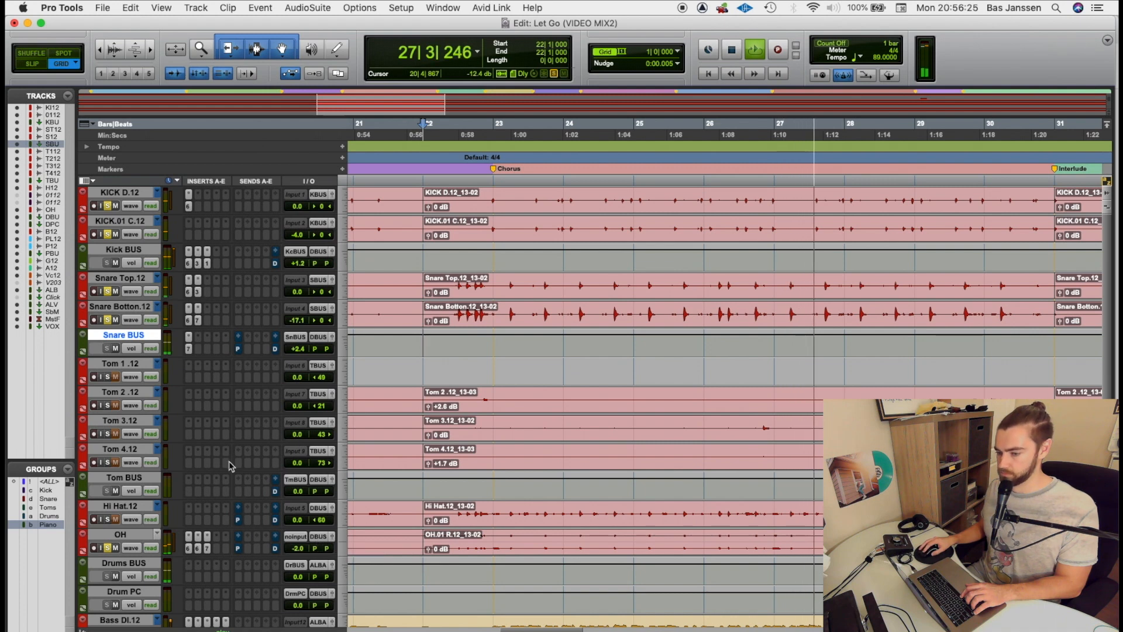
{"action": "key", "text": "space"}
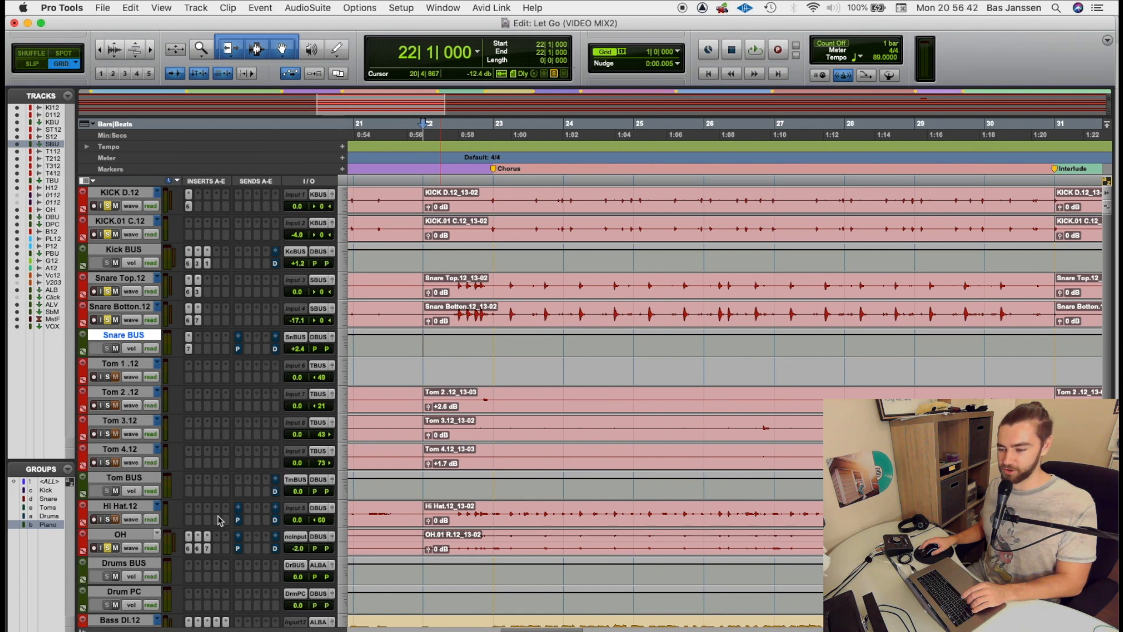
Solo only Hi Hat.12 and insert the F6-RTA equalizer in its first insert slot.
{"action": "left_click", "coordinate": [109, 520]}
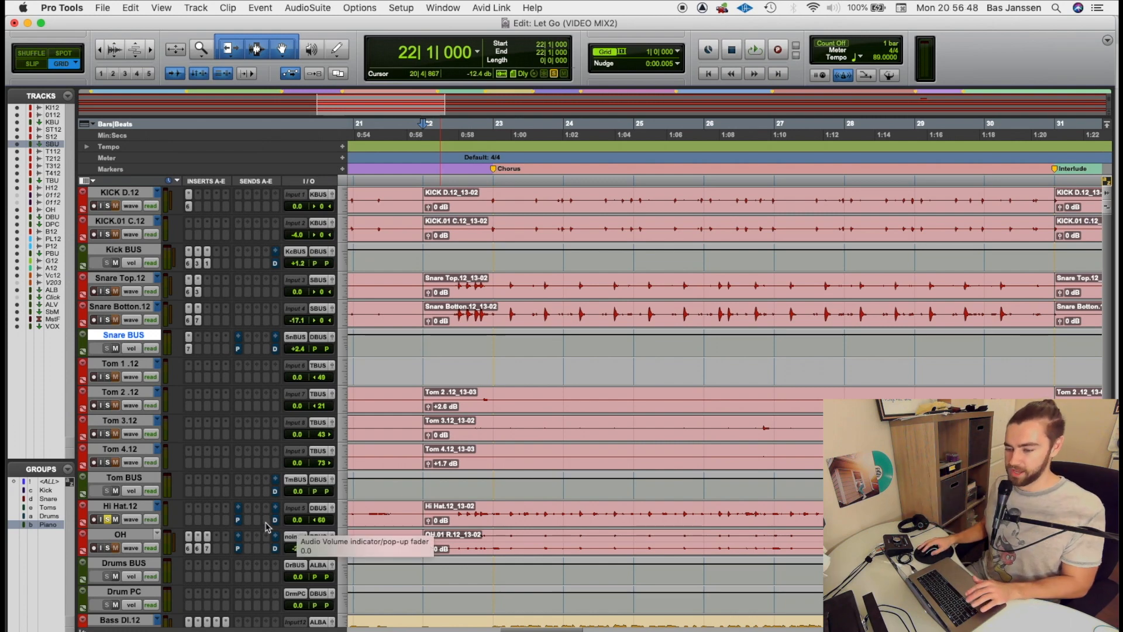
{"action": "left_click", "coordinate": [193, 522]}
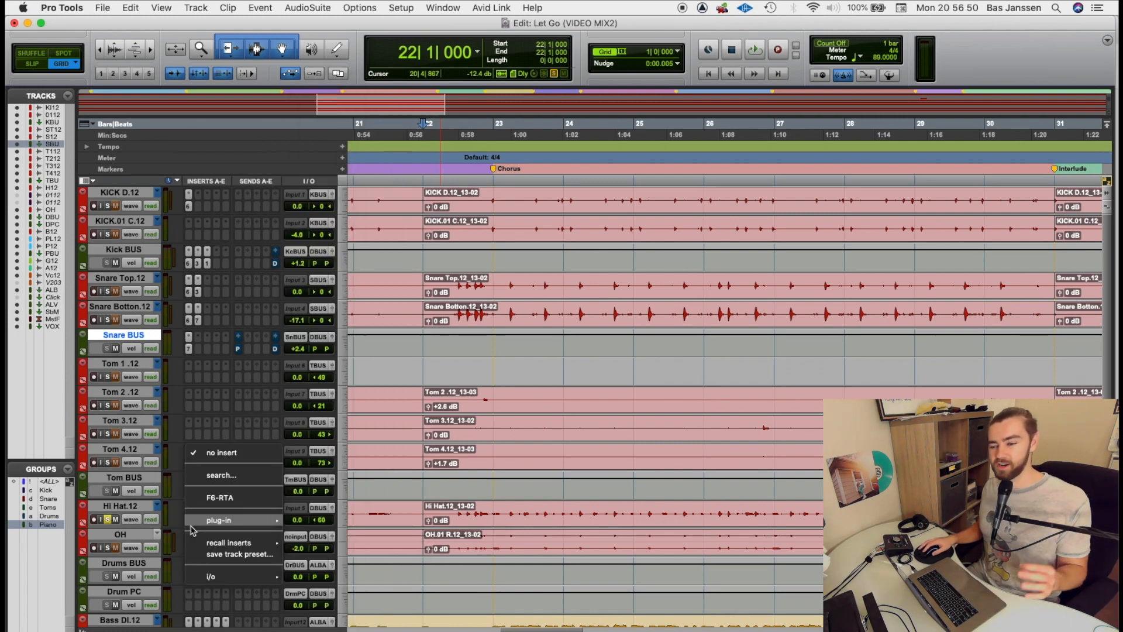
{"action": "left_click", "coordinate": [221, 498]}
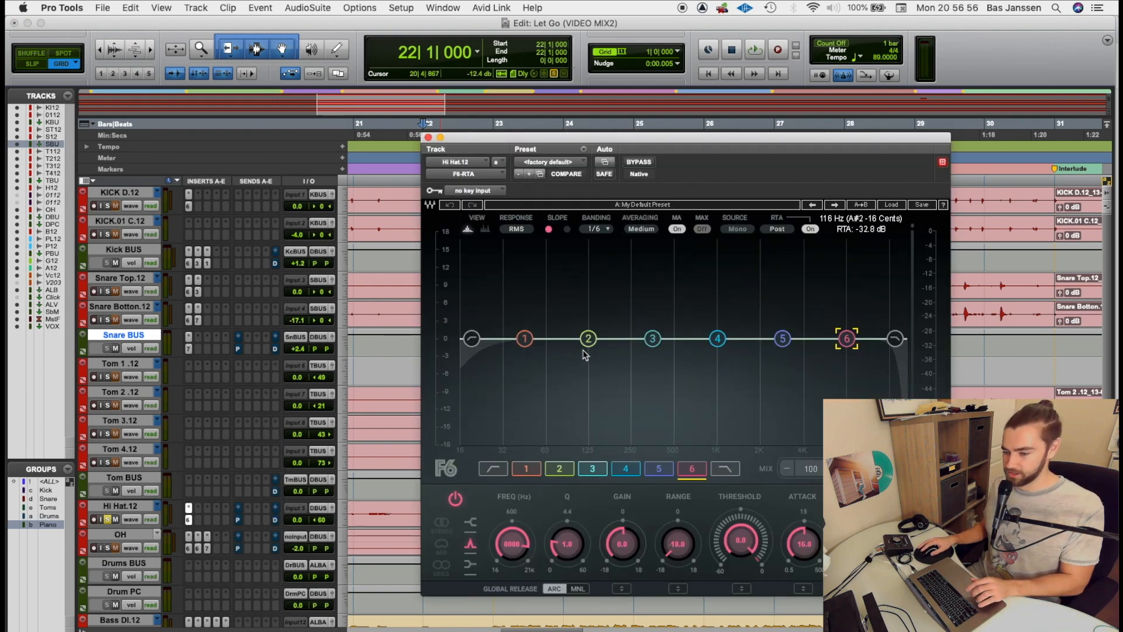
Enable the F6-RTA's high-pass filter on Hi Hat.12 at 24 dB/oct and set its frequency to about 397 Hz during playback.
{"action": "double_click", "coordinate": [472, 338]}
{"action": "left_click_drag", "start_coordinate": [559, 552], "coordinate": [560, 517]}
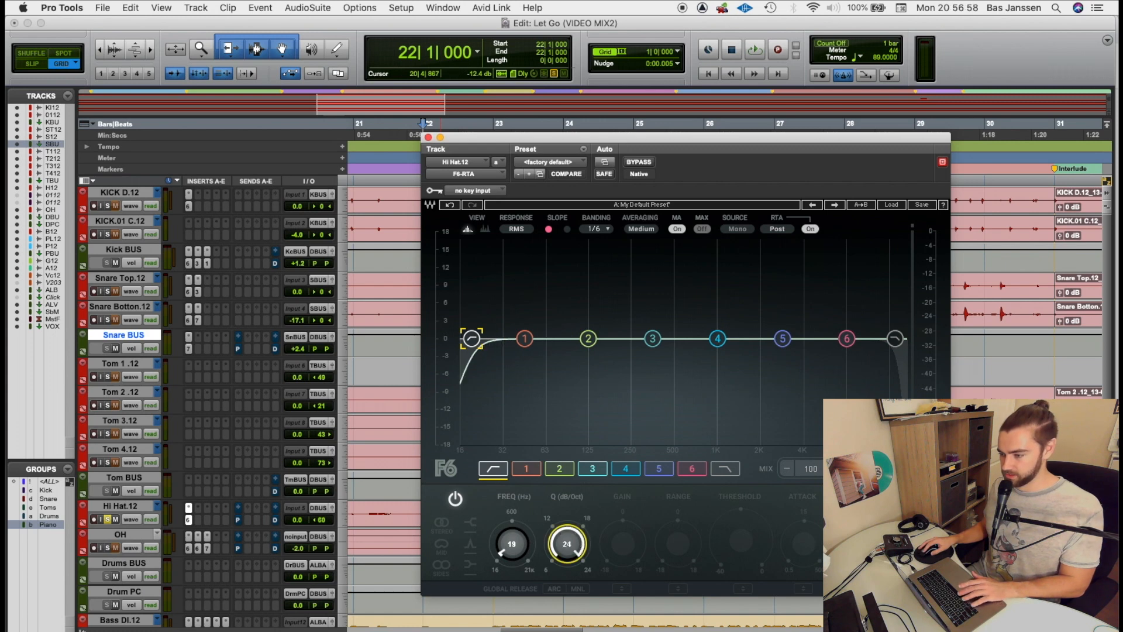
{"action": "key", "text": "space"}
{"action": "left_click_drag", "start_coordinate": [513, 549], "coordinate": [513, 473]}
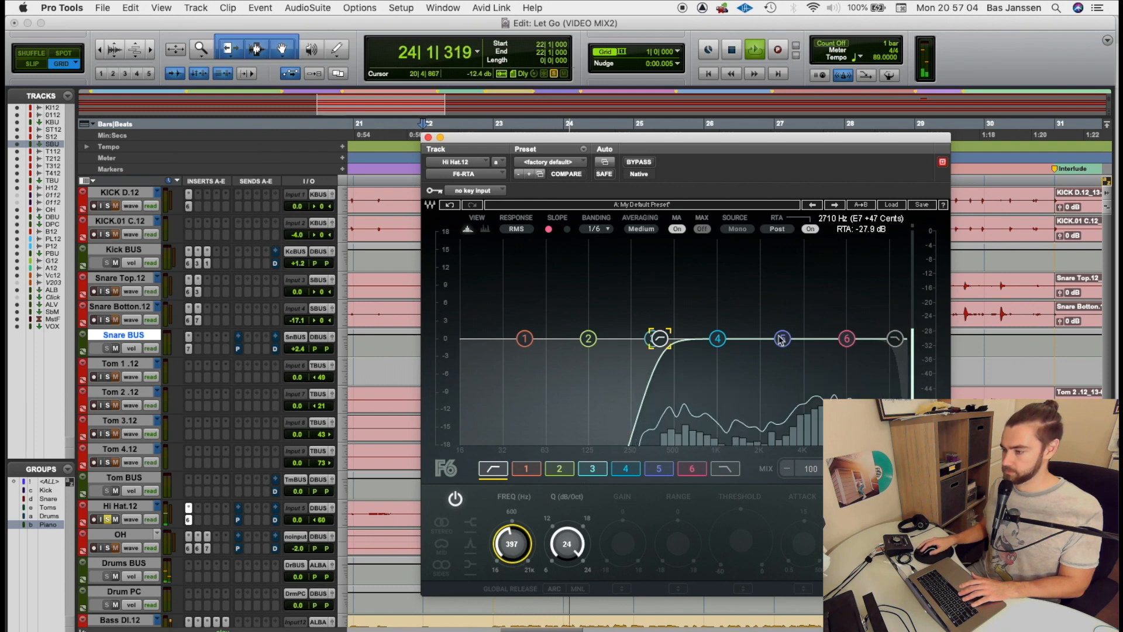
Cut band 5 by about 1 dB near 3750 Hz and band 4 by about 2.7 dB near 951 Hz on Hi Hat.12.
{"action": "mouse_move", "coordinate": [783, 338]}
{"action": "left_mouse_down"}
{"action": "mouse_move", "coordinate": [818, 293]}
{"action": "mouse_move", "coordinate": [787, 238]}
{"action": "mouse_move", "coordinate": [799, 344]}
{"action": "left_mouse_up"}
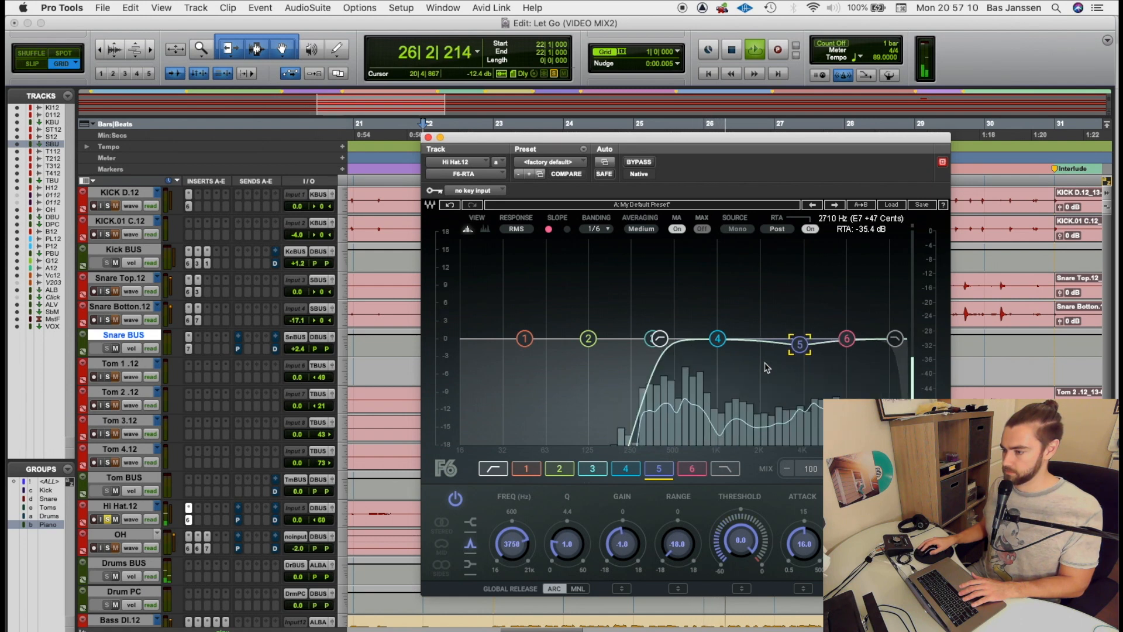
{"action": "mouse_move", "coordinate": [718, 339]}
{"action": "left_mouse_down"}
{"action": "mouse_move", "coordinate": [710, 251]}
{"action": "mouse_move", "coordinate": [713, 354]}
{"action": "left_mouse_up"}
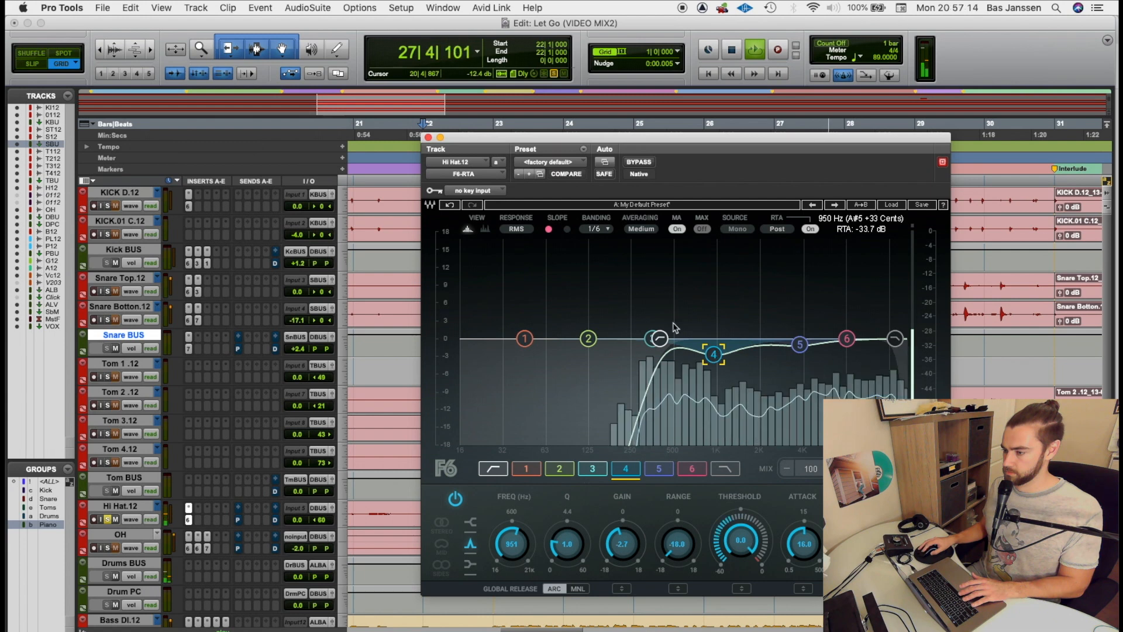
Solo OH together with Hi Hat.12, lower Hi Hat.12 to -7.9 dB and close the equalizer window.
{"action": "left_click", "coordinate": [108, 547]}
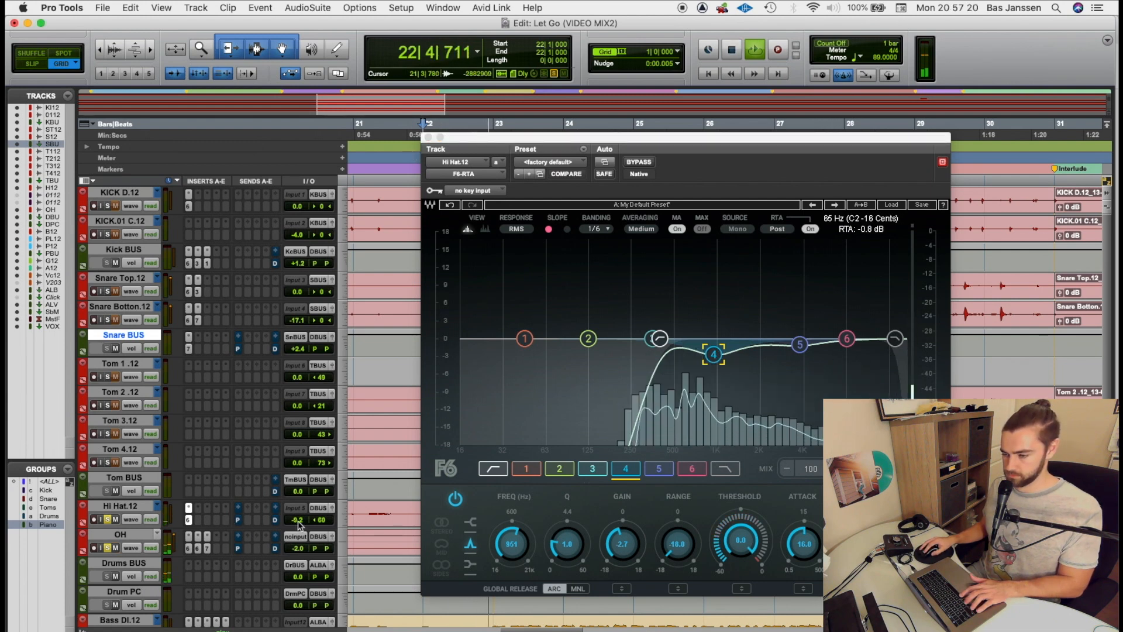
{"action": "left_click_drag", "start_coordinate": [298, 525], "coordinate": [298, 521]}
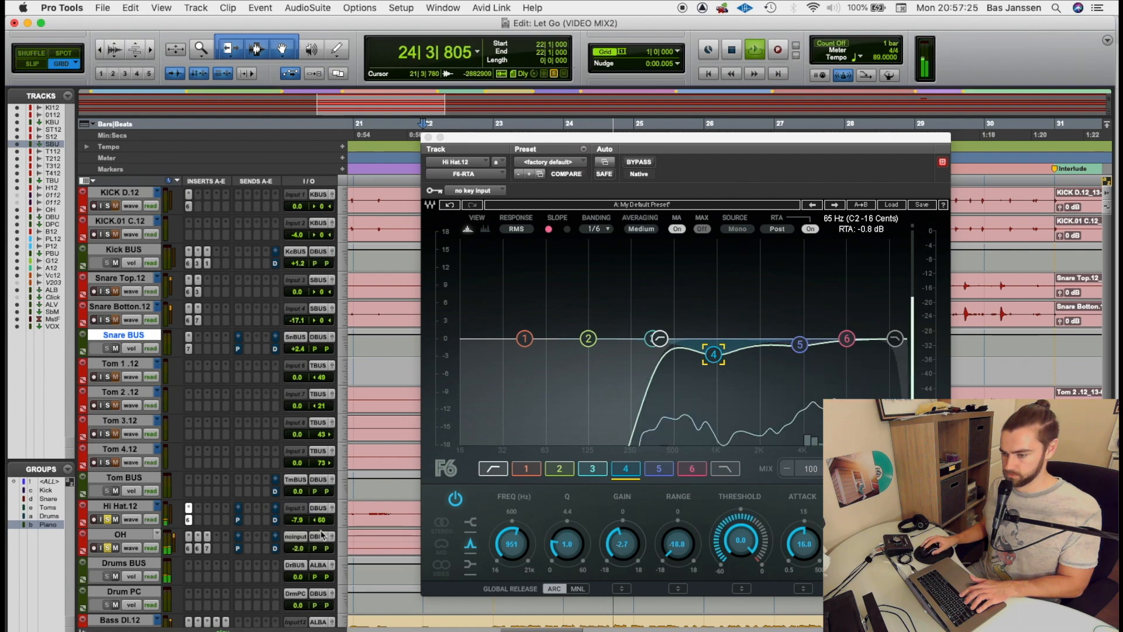
{"action": "left_click", "coordinate": [428, 138]}
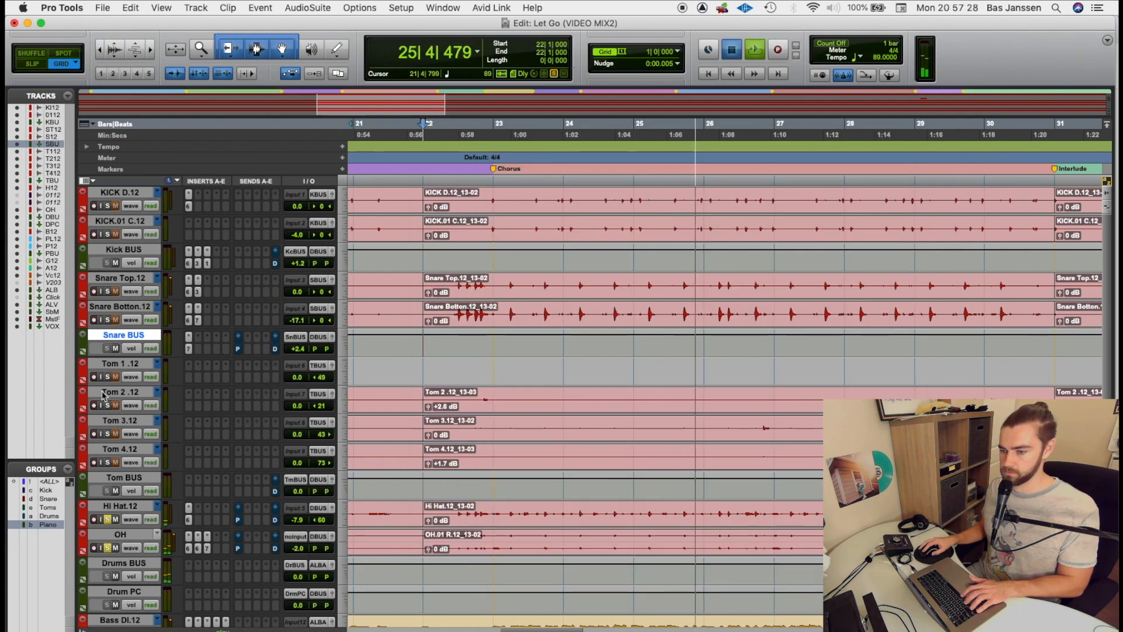
{"action": "key", "text": "space"}
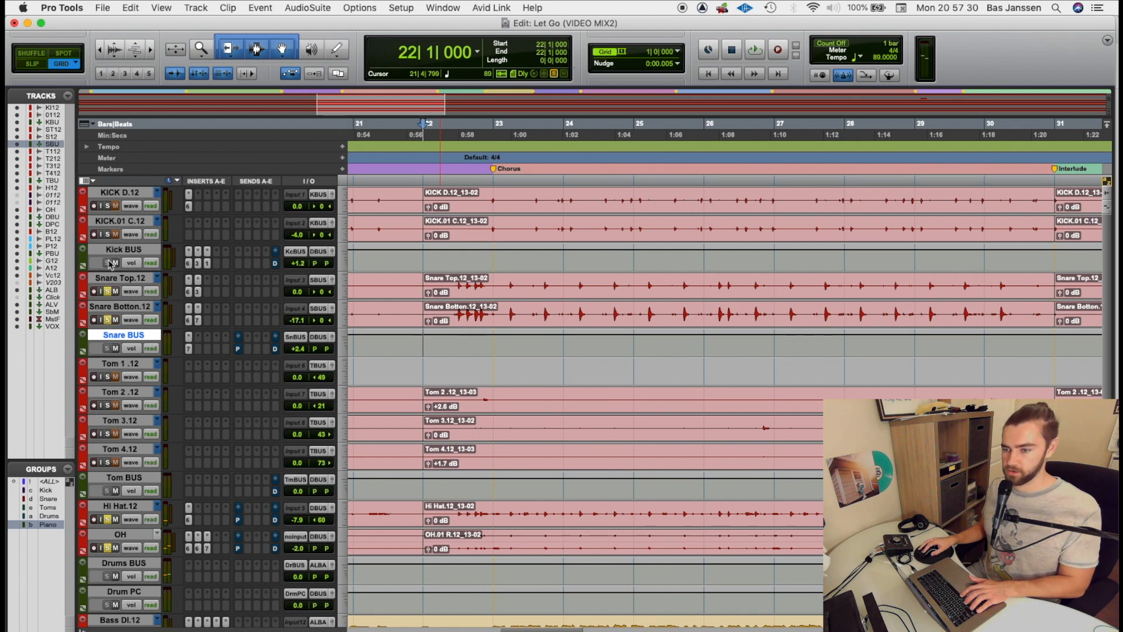
Solo the kick and snare tracks as well and lower Hi Hat.12 to -9.2 dB while playing the drums.
{"action": "left_click", "coordinate": [108, 234]}
{"action": "key", "text": "space"}
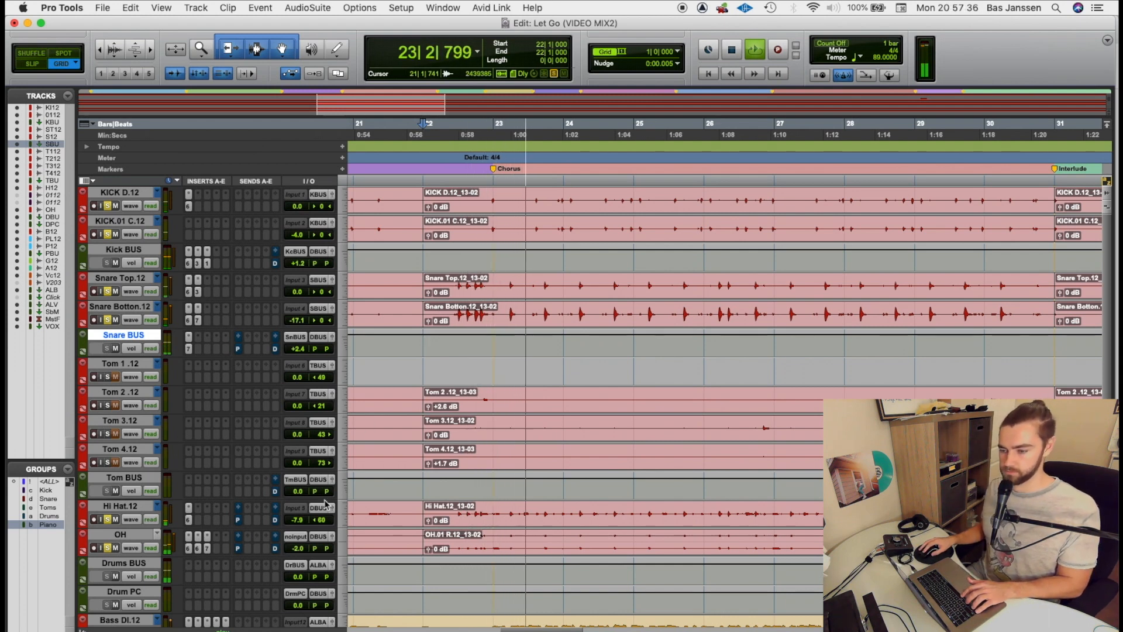
{"action": "left_click", "coordinate": [299, 520]}
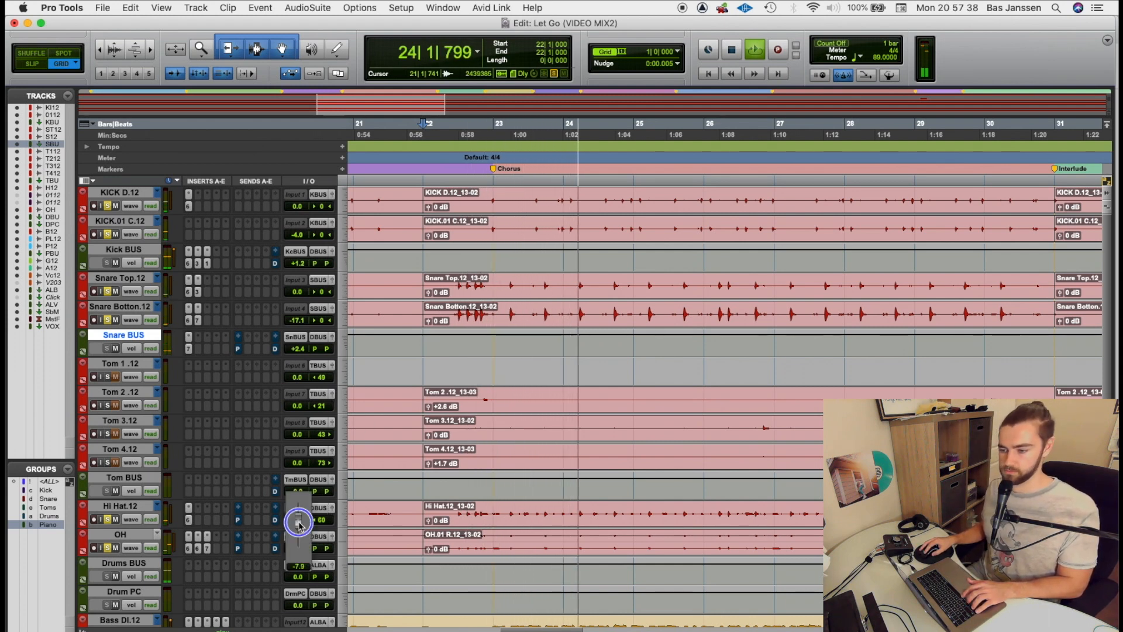
{"action": "left_click_drag", "start_coordinate": [298, 522], "coordinate": [298, 535]}
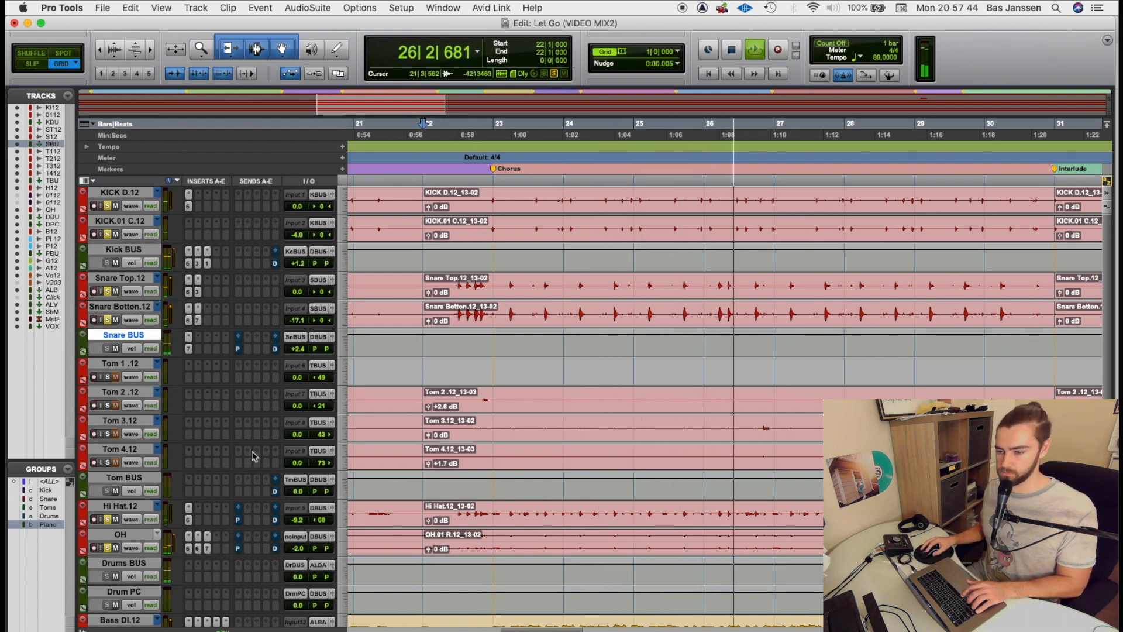
{"action": "key", "text": "space"}
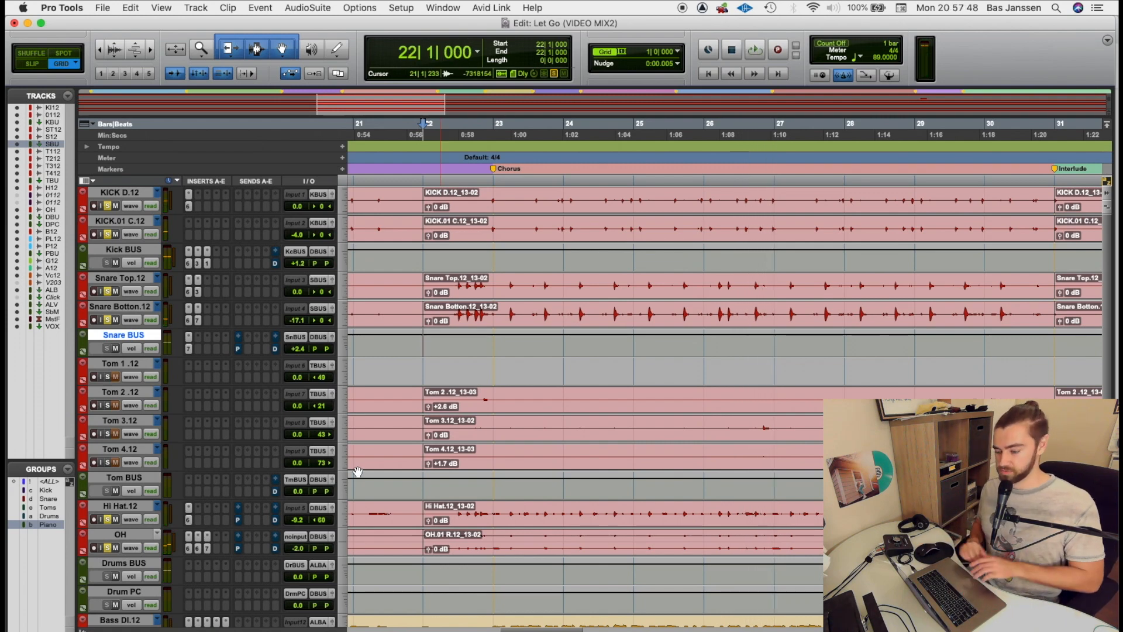
Select the tom fill around bar 71 across the four tom tracks and play it with Tom 1 .12 soloed.
{"action": "key", "text": "r"}
{"action": "key", "text": "r"}
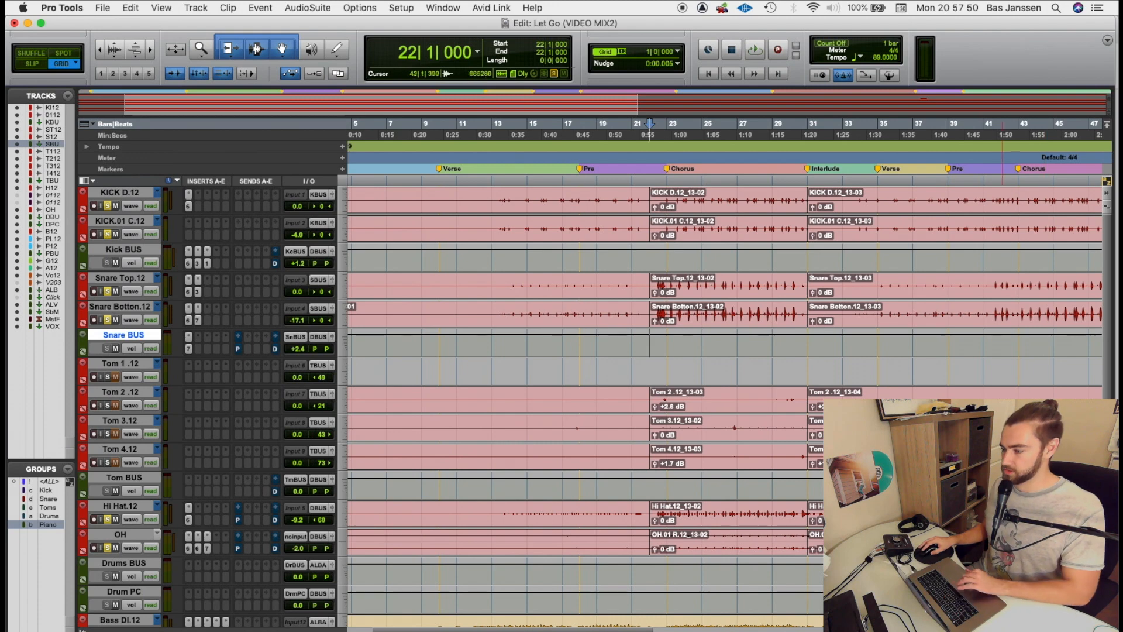
{"action": "scroll", "coordinate": [1043, 351], "scroll_direction": "right", "scroll_amount": 5}
{"action": "scroll", "coordinate": [1043, 351], "scroll_direction": "down", "scroll_amount": 2}
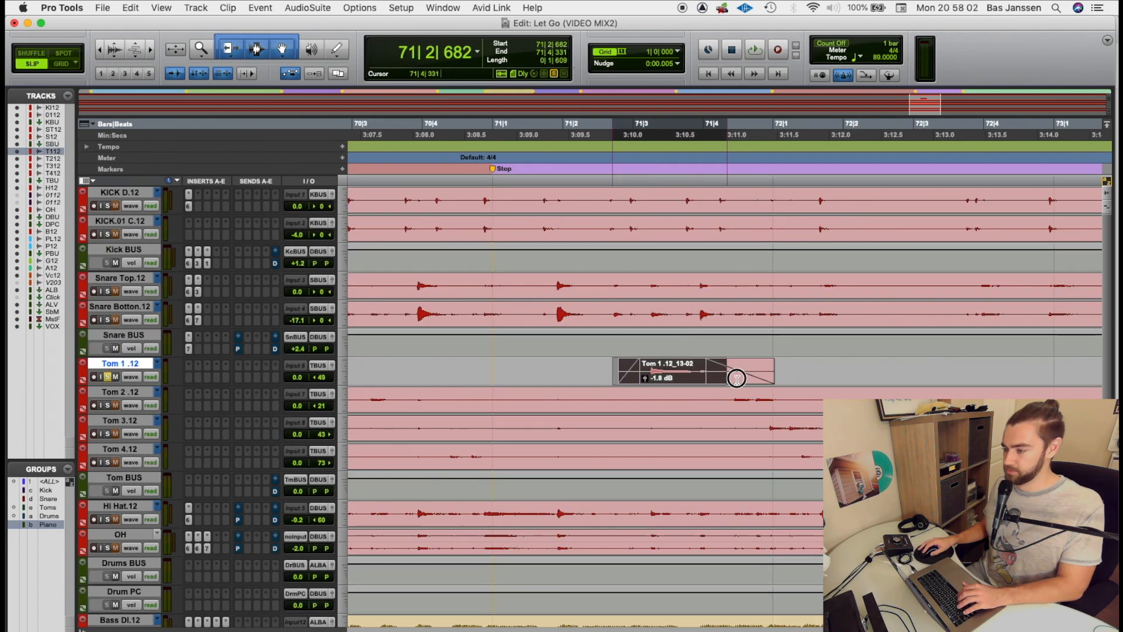
{"action": "left_click_drag", "start_coordinate": [735, 376], "coordinate": [880, 468]}
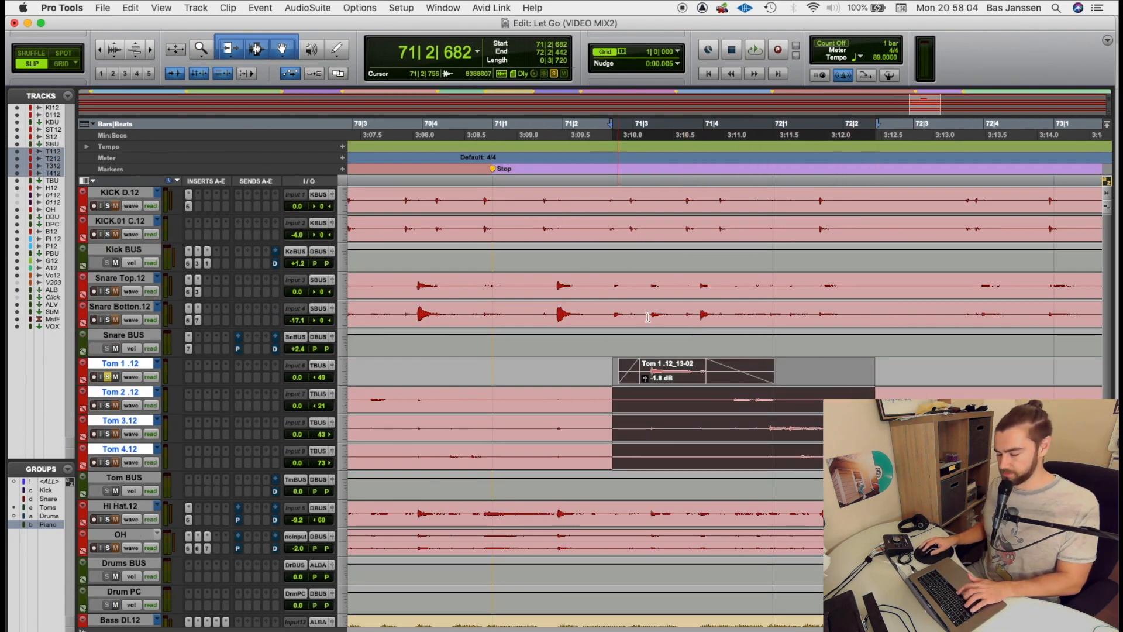
{"action": "key", "text": "space"}
Insert the F6-RTA equalizer on Tom 1 .12 and make a narrow band 3 cut of about 12.4 dB near 509 Hz.
{"action": "left_click", "coordinate": [188, 376]}
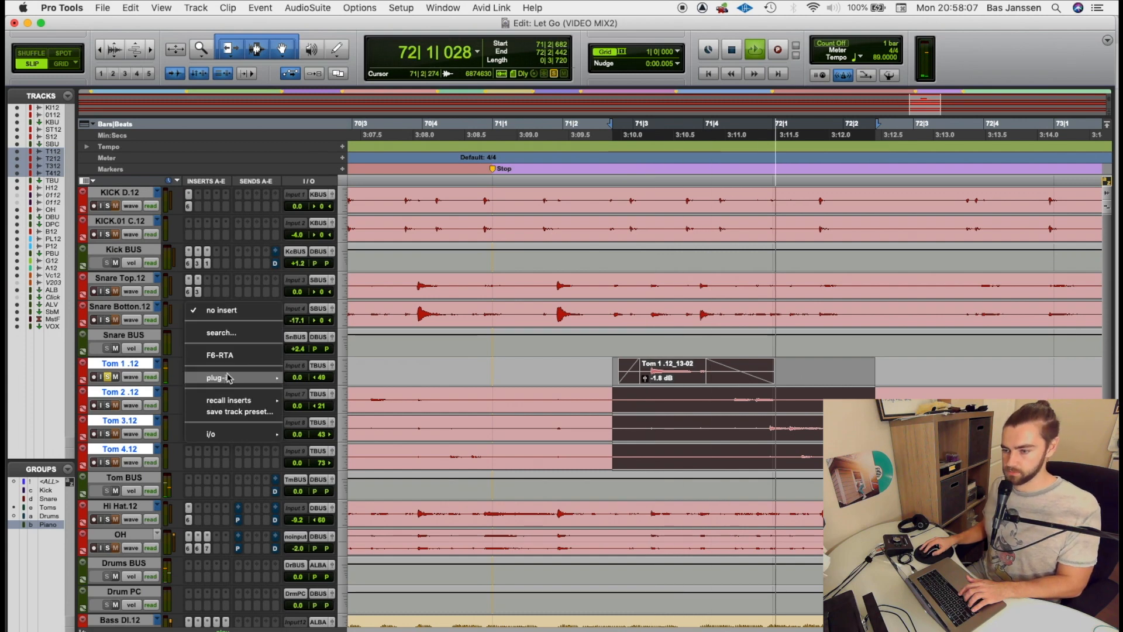
{"action": "left_click", "coordinate": [219, 355]}
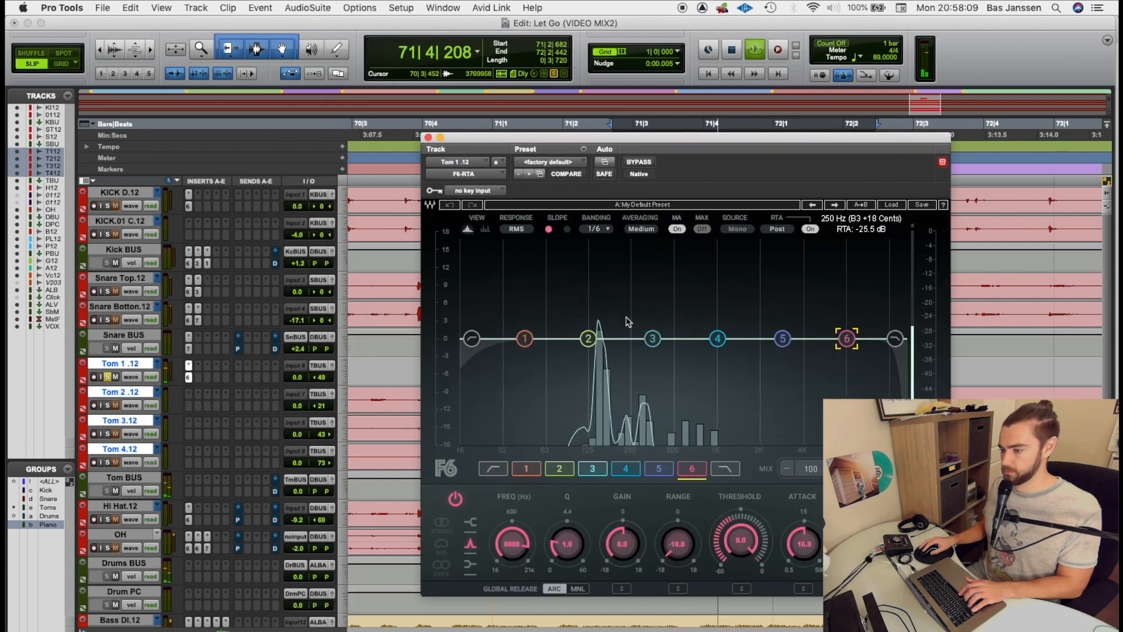
{"action": "left_click_drag", "start_coordinate": [652, 338], "coordinate": [675, 411]}
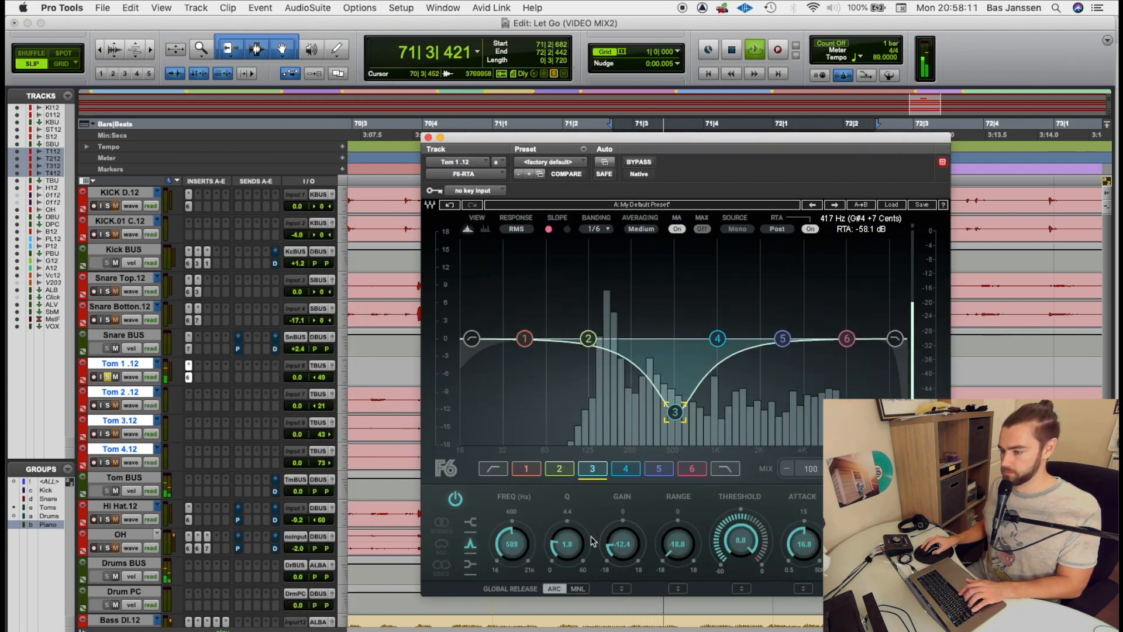
Move Tom 1's EQ band 2 to about 159 Hz and set its attack to about 219.3 and release to about 1289.
{"action": "left_click", "coordinate": [588, 338]}
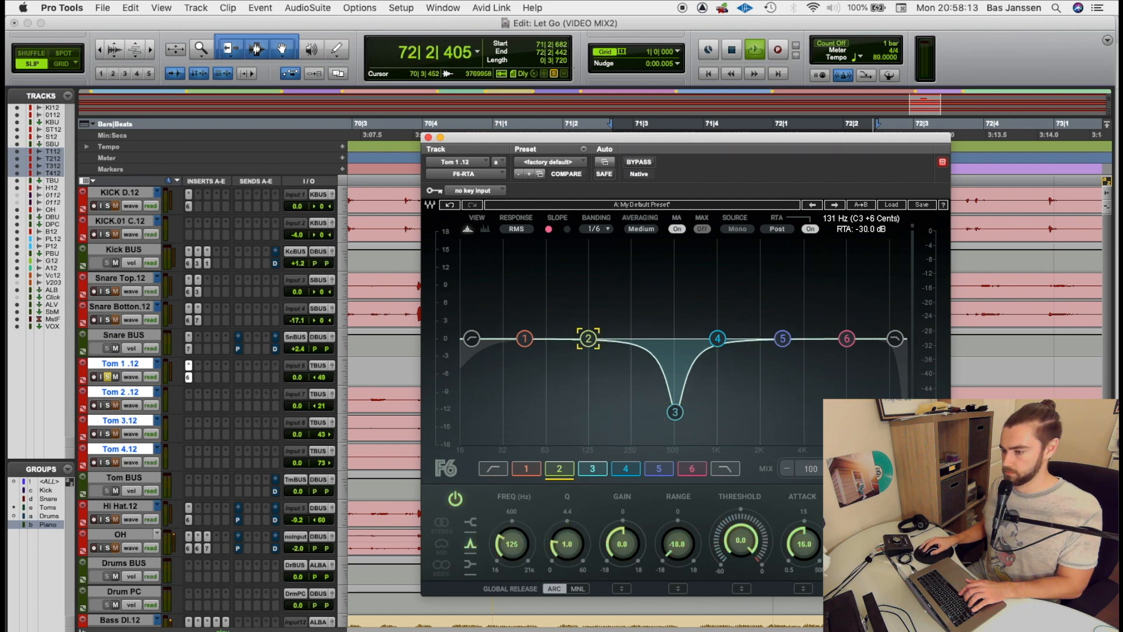
{"action": "left_click_drag", "start_coordinate": [590, 338], "coordinate": [603, 338]}
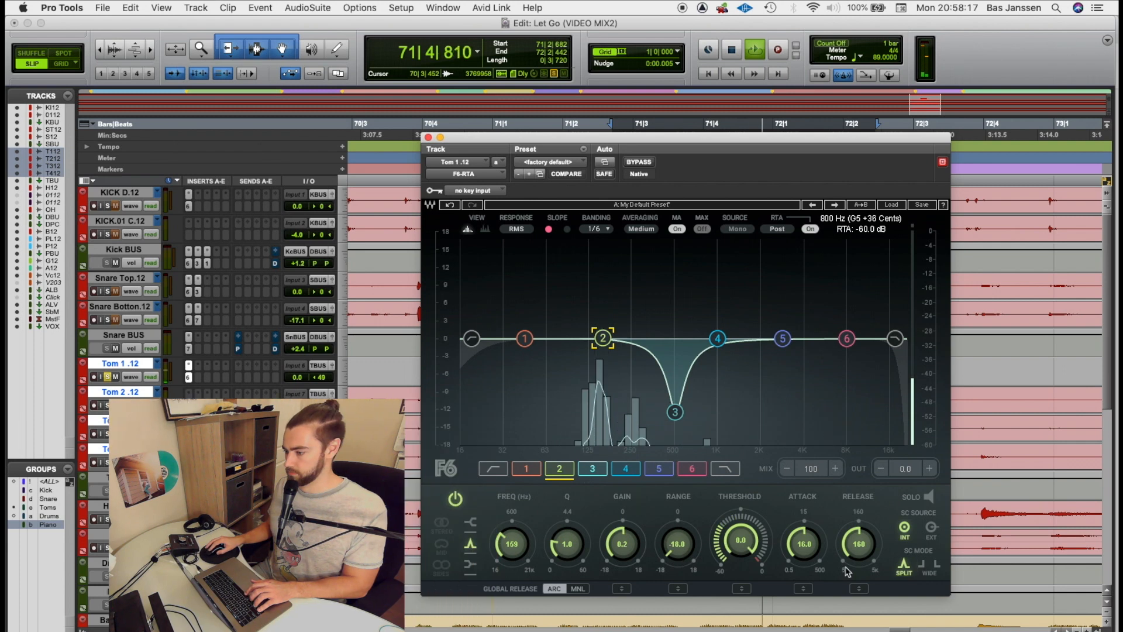
{"action": "key", "text": "space"}
{"action": "left_click_drag", "start_coordinate": [804, 543], "coordinate": [804, 502]}
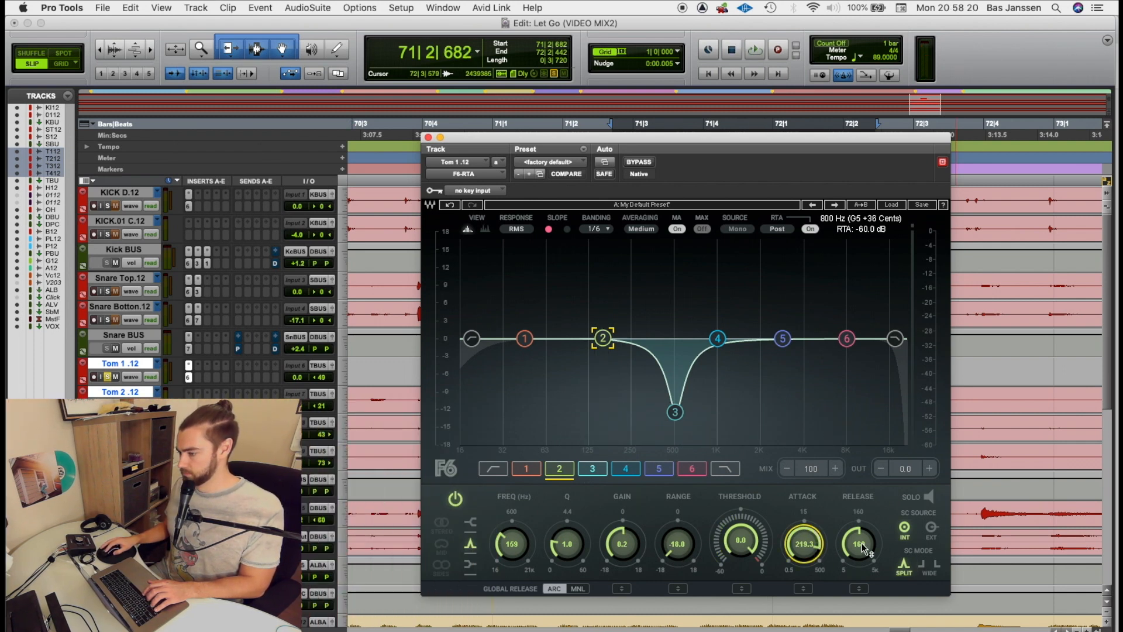
{"action": "left_click_drag", "start_coordinate": [863, 548], "coordinate": [862, 513]}
{"action": "key", "text": "space"}
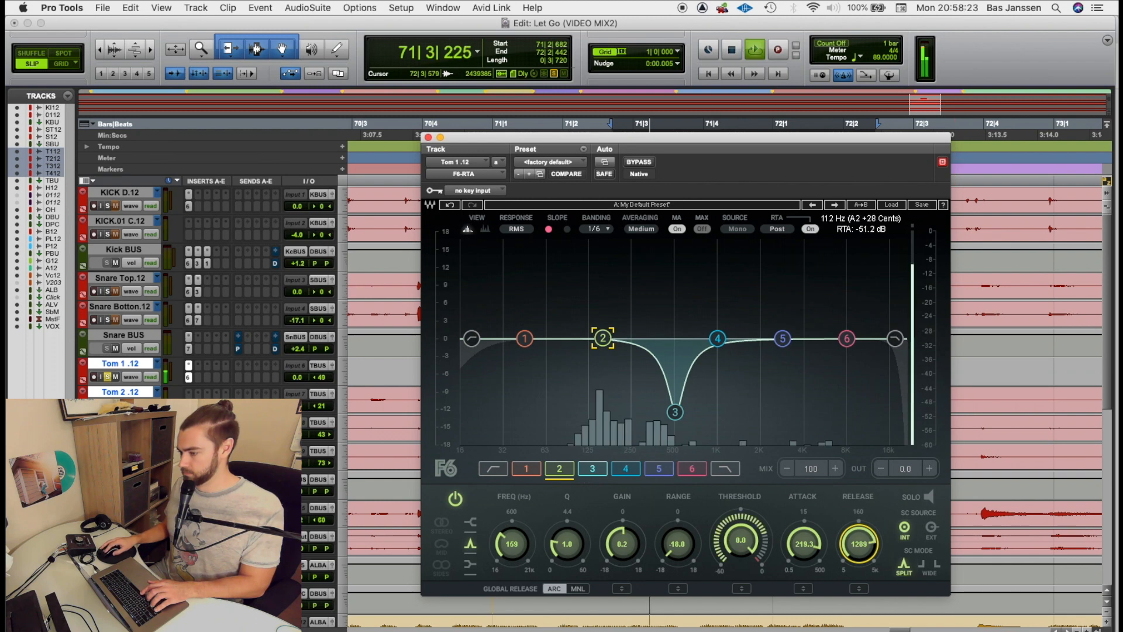
Lower the band 2 threshold to about -31.2 dB and audition the dynamic cut on the tom fill.
{"action": "left_click_drag", "start_coordinate": [741, 542], "coordinate": [741, 590]}
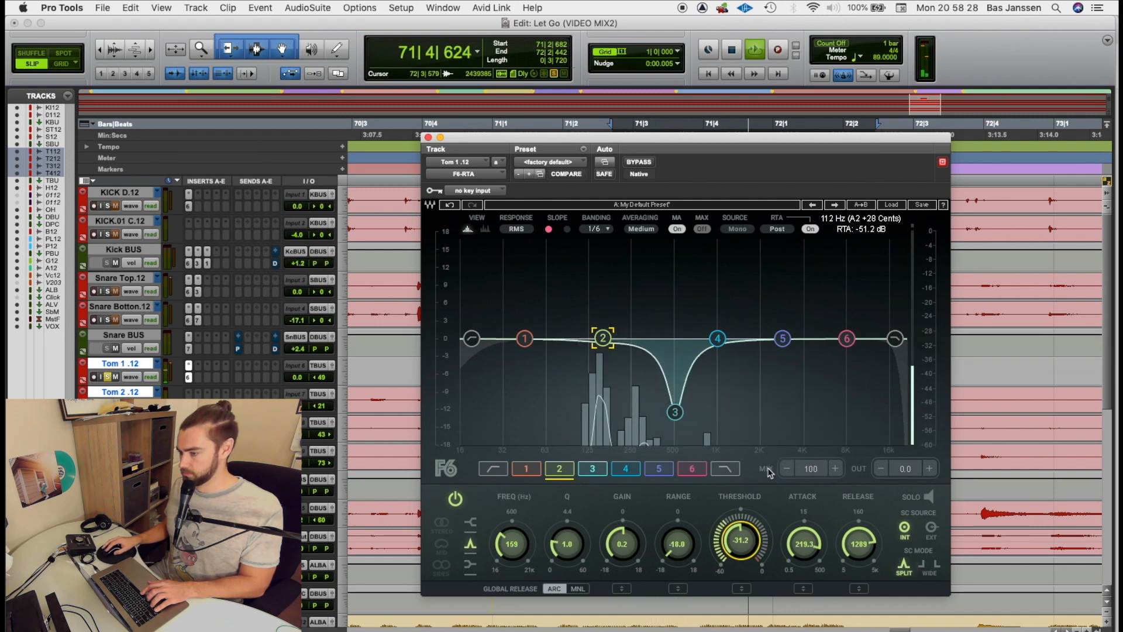
{"action": "key", "text": "space"}
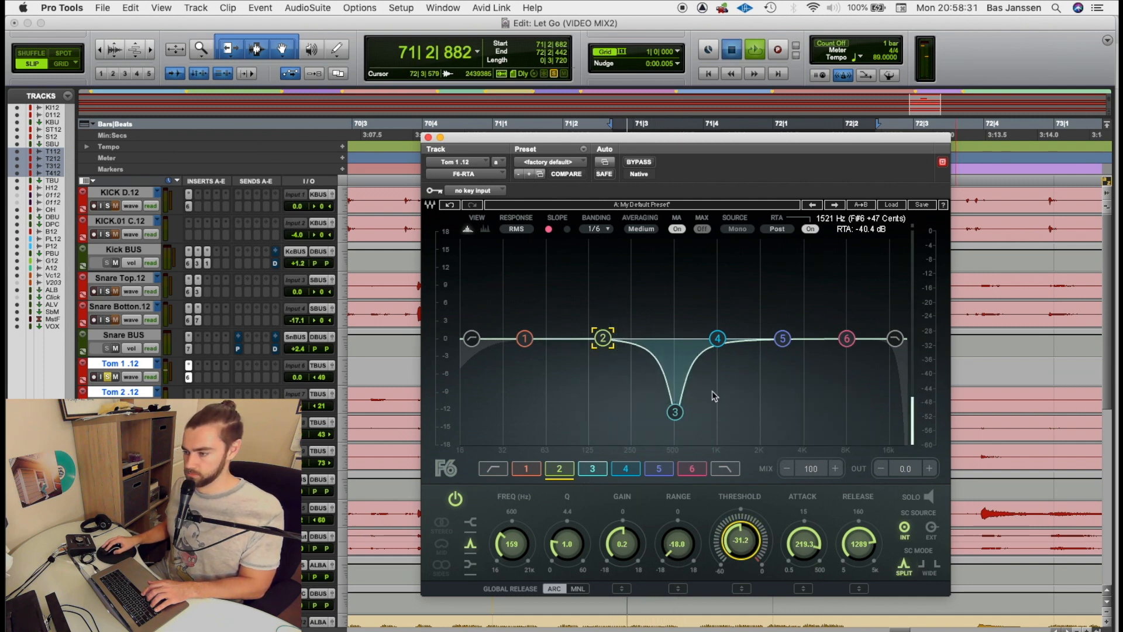
{"action": "key", "text": "space"}
{"action": "key", "text": "space"}
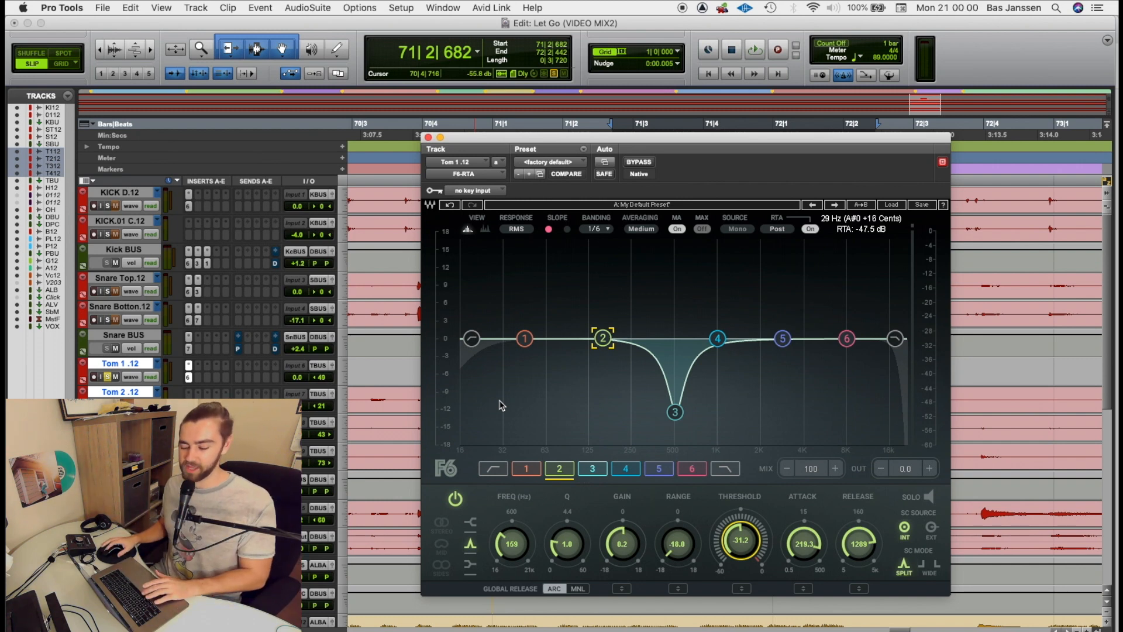
{"action": "key", "text": "space"}
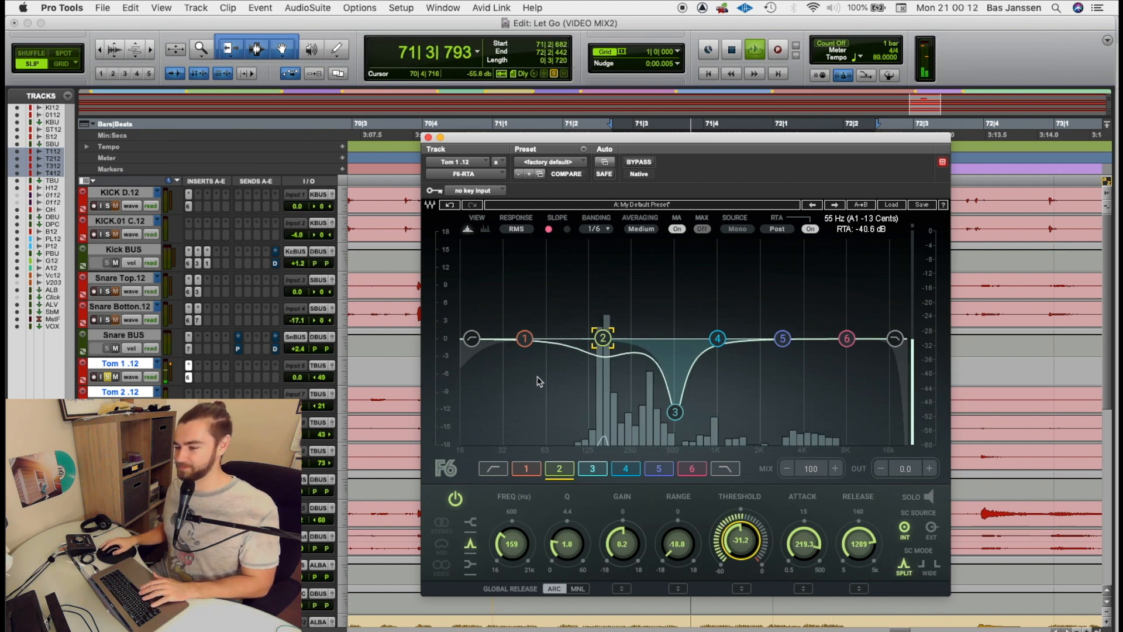
{"action": "key", "text": "space"}
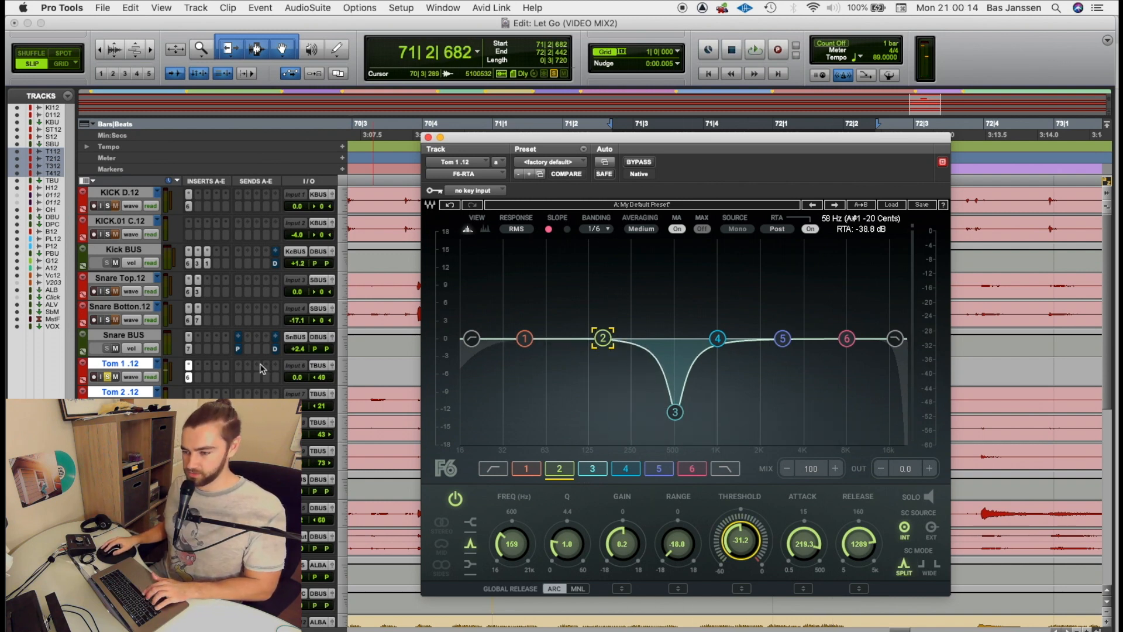
Insert a CLA-3A compressor after Tom 1's equalizer, with gain at about 4 and peak reduction at about 6.
{"action": "left_click", "coordinate": [199, 381]}
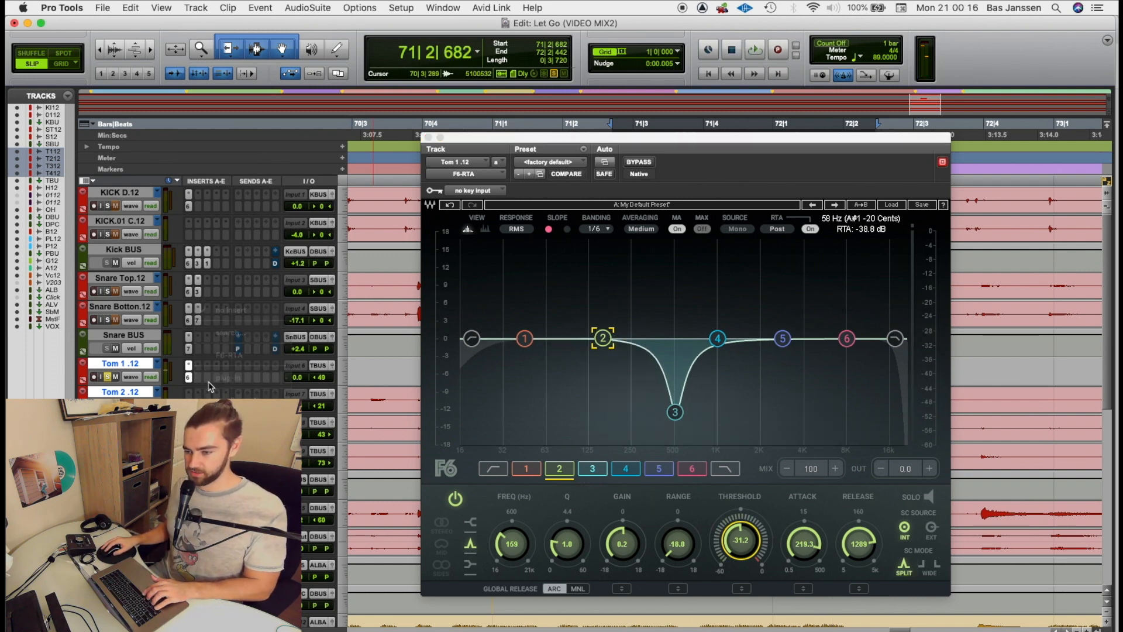
{"action": "left_click", "coordinate": [197, 365]}
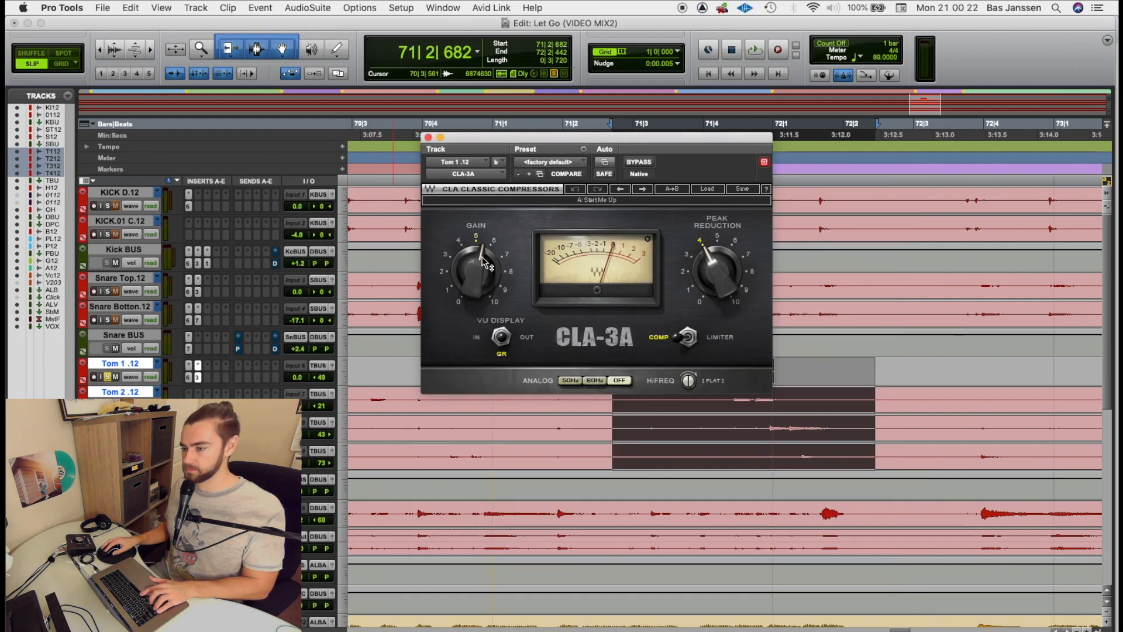
{"action": "key", "text": "space"}
{"action": "left_click_drag", "start_coordinate": [717, 271], "coordinate": [717, 265]}
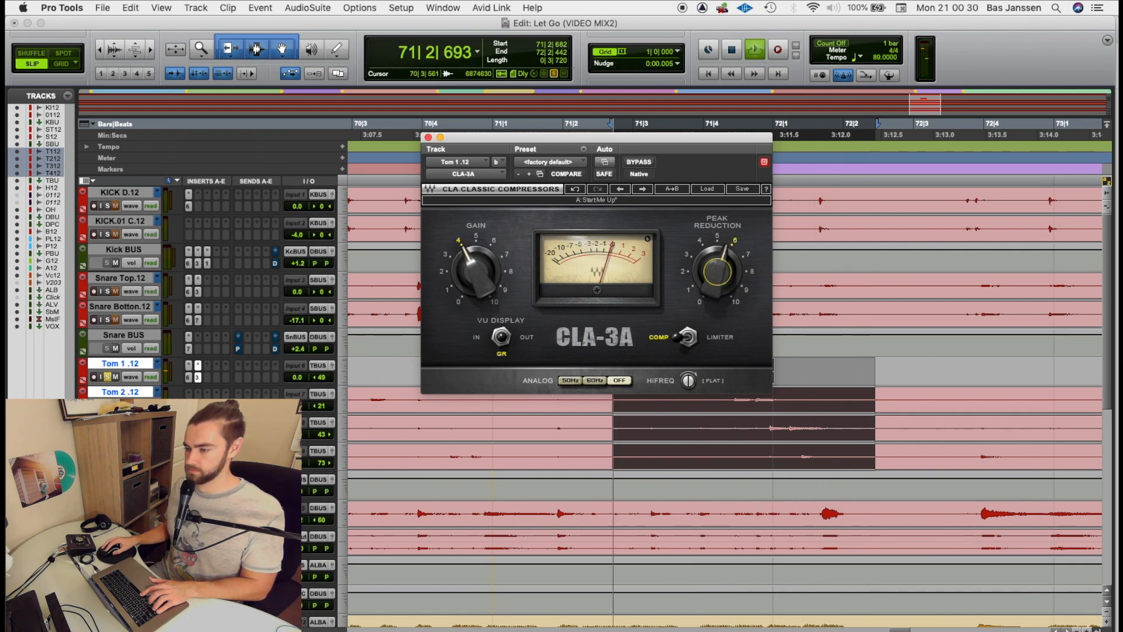
{"action": "key", "text": "space"}
Add a second F6-RTA to Tom 1 .12, boosting band 2 about 2.8 dB at 160 Hz and band 5 about 1.7 dB at 4081 Hz.
{"action": "left_click", "coordinate": [207, 377]}
{"action": "left_click", "coordinate": [238, 352]}
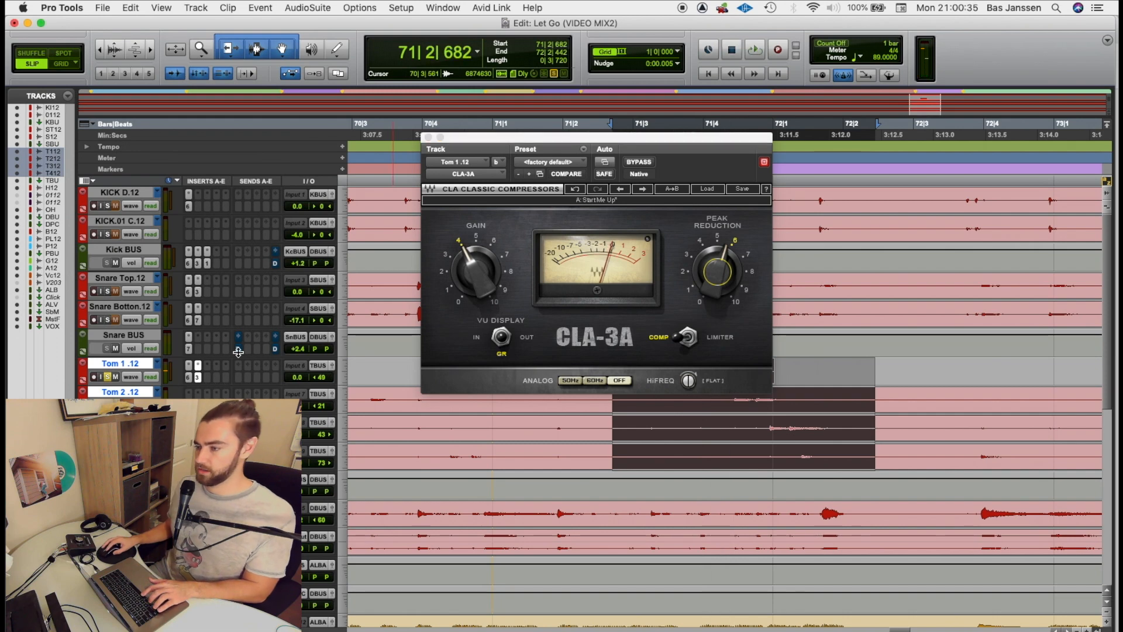
{"action": "key", "text": "space"}
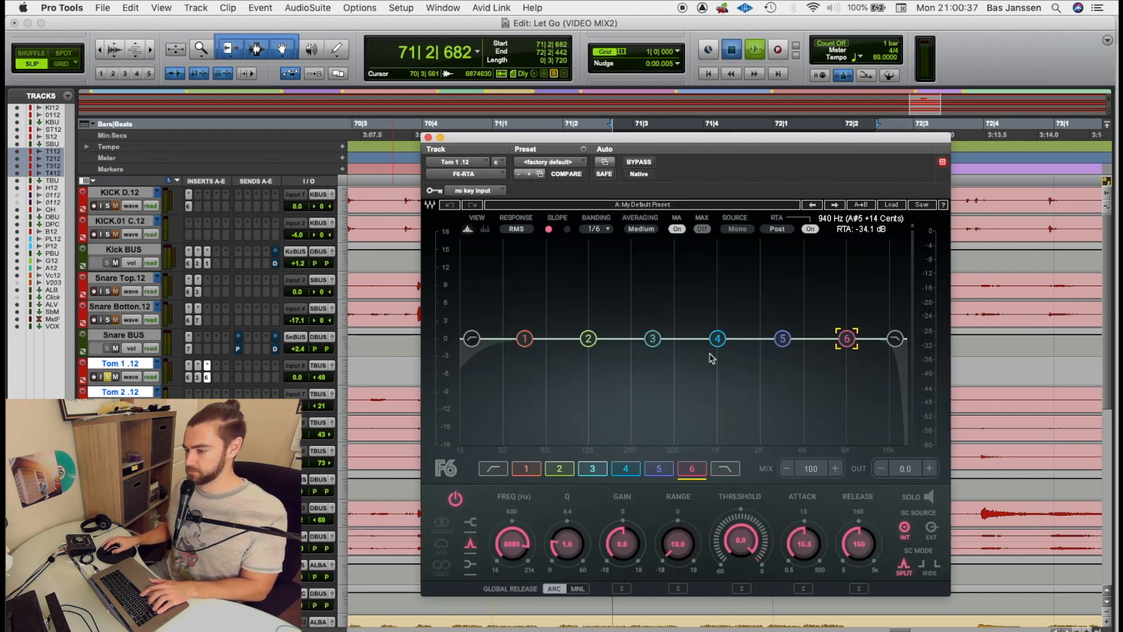
{"action": "left_click_drag", "start_coordinate": [783, 338], "coordinate": [802, 323]}
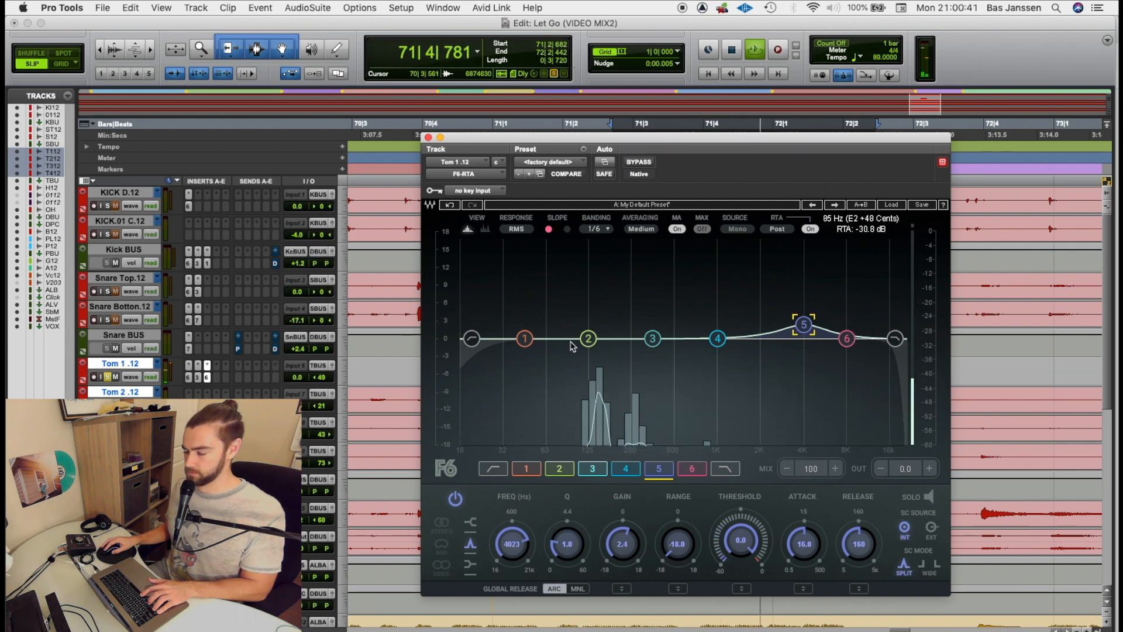
{"action": "left_click_drag", "start_coordinate": [589, 338], "coordinate": [605, 321]}
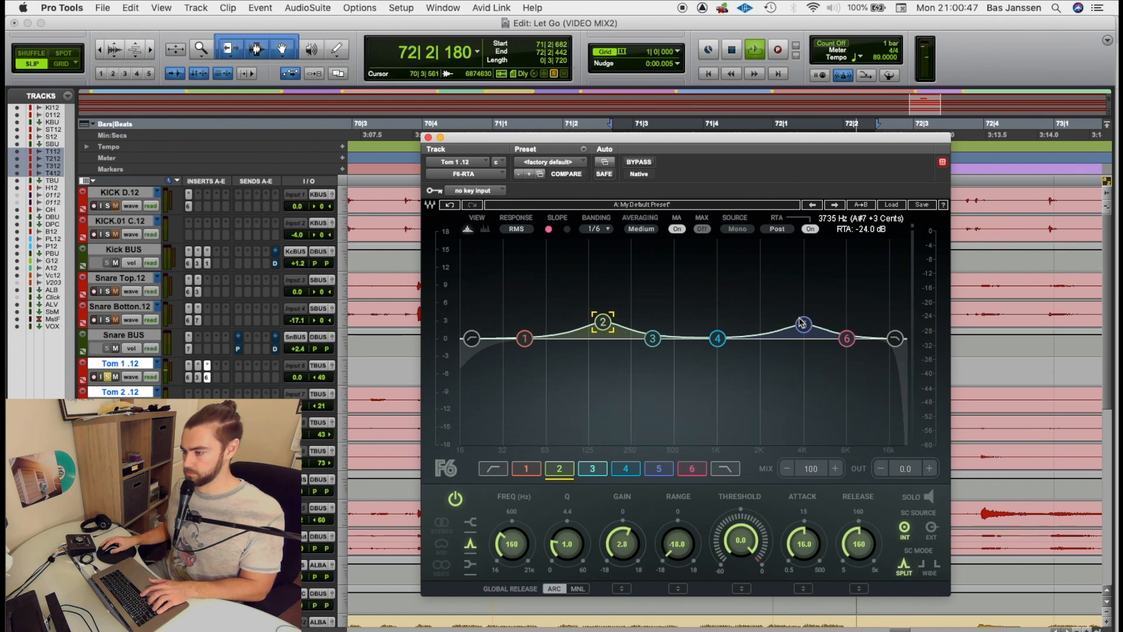
{"action": "left_click_drag", "start_coordinate": [803, 324], "coordinate": [804, 329]}
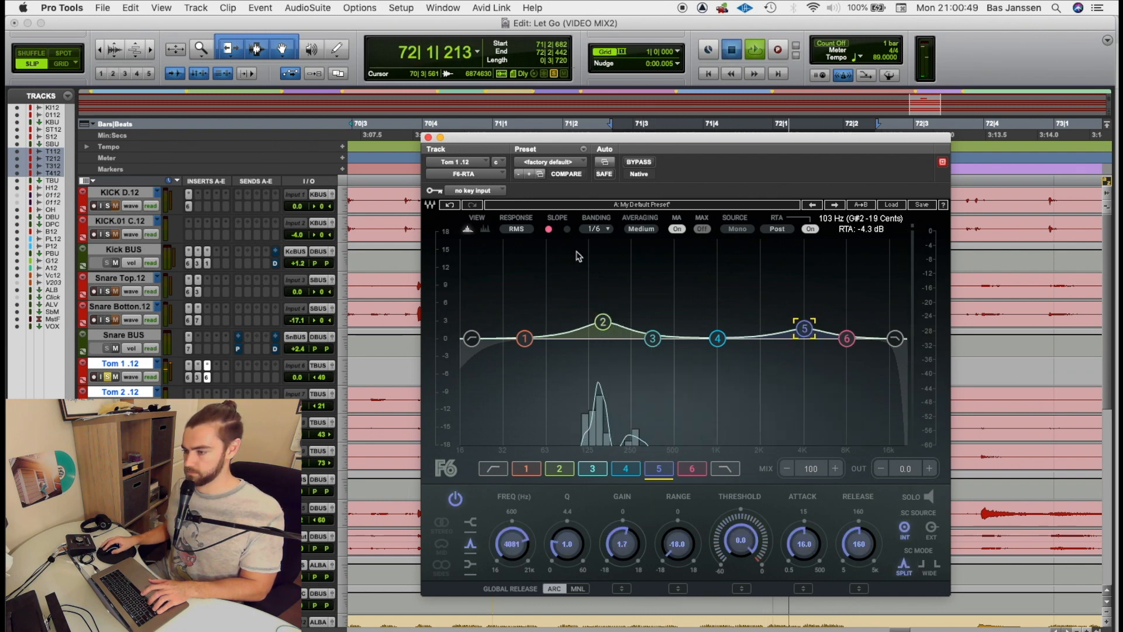
{"action": "key", "text": "space"}
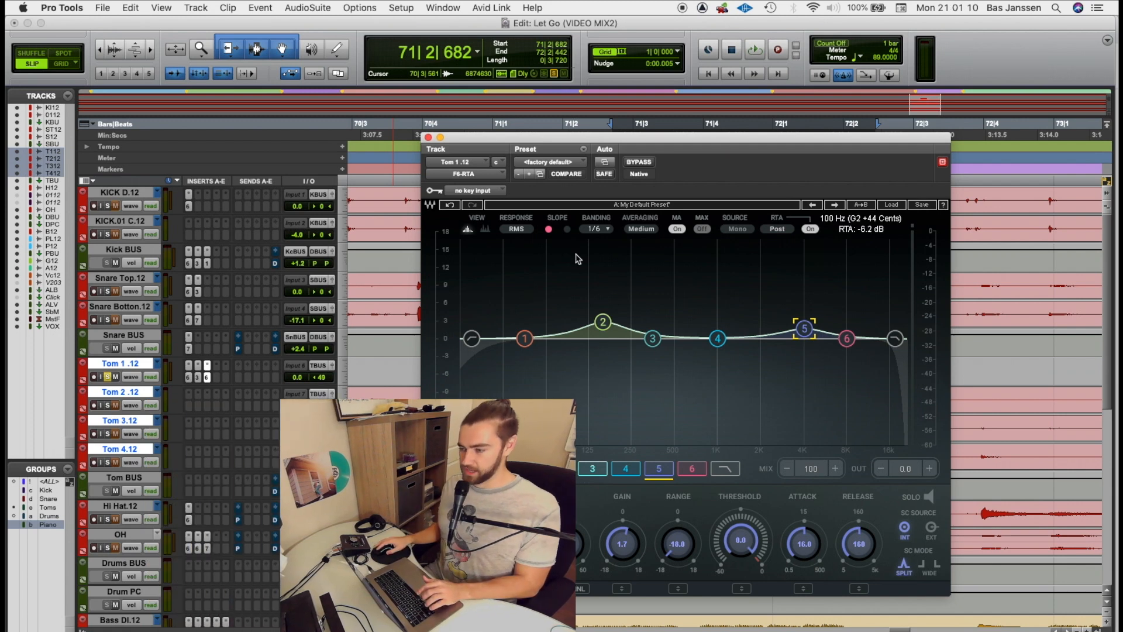
Close the equalizer and copy Tom 1's three inserts to Tom 2 .12, Tom 3.12 and Tom 4.12.
{"action": "left_click", "coordinate": [428, 137]}
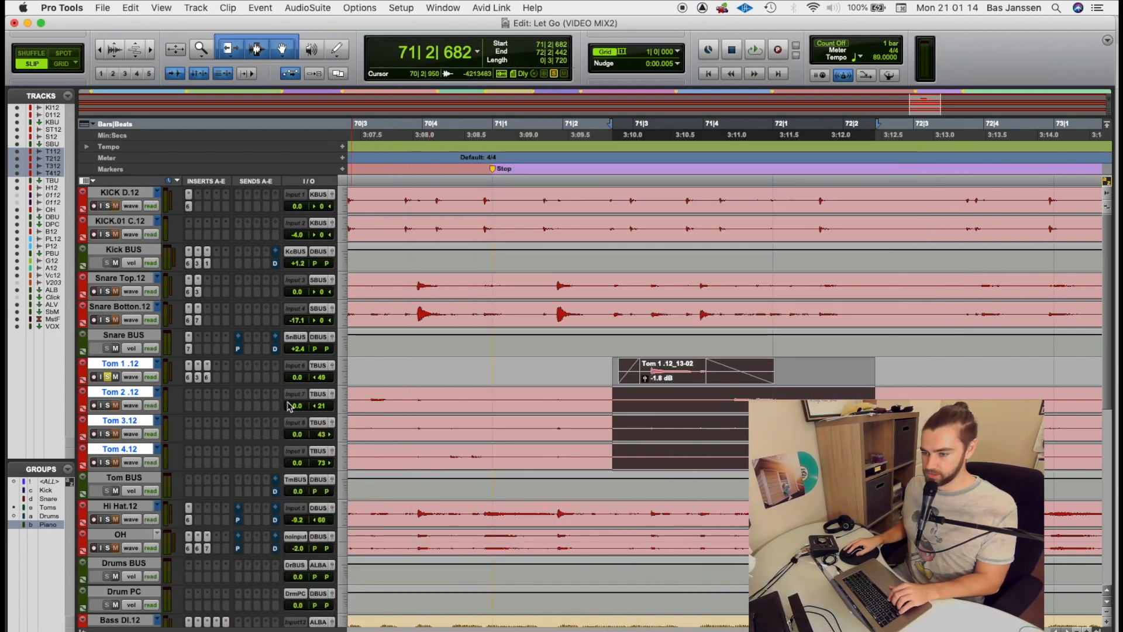
{"action": "left_click_drag", "start_coordinate": [187, 380], "coordinate": [198, 400]}
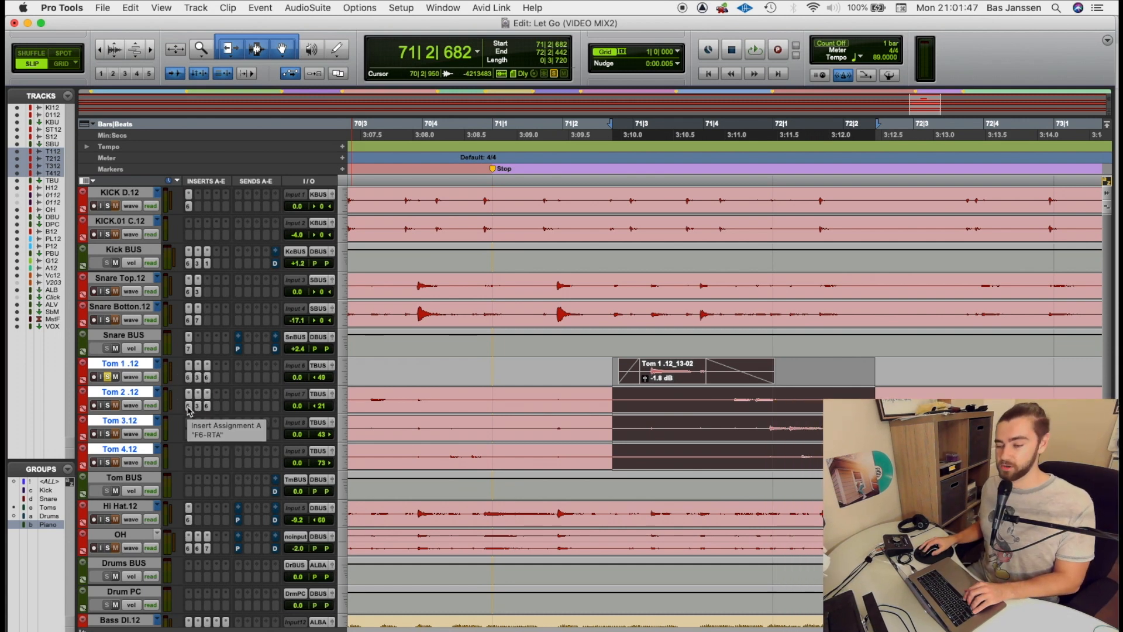
{"action": "left_click_drag", "start_coordinate": [188, 408], "coordinate": [208, 458]}
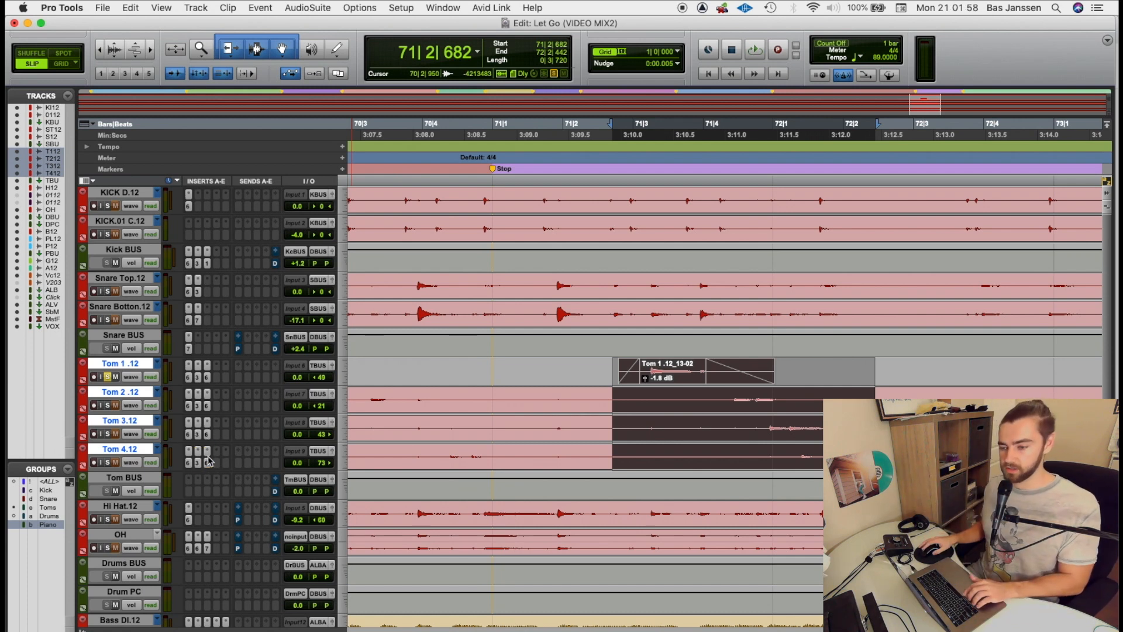
Solo Tom 2 .12 and move band 2 to about 126 Hz in both its equalizers, with a 1.7 dB boost in the second.
{"action": "left_click", "coordinate": [108, 408]}
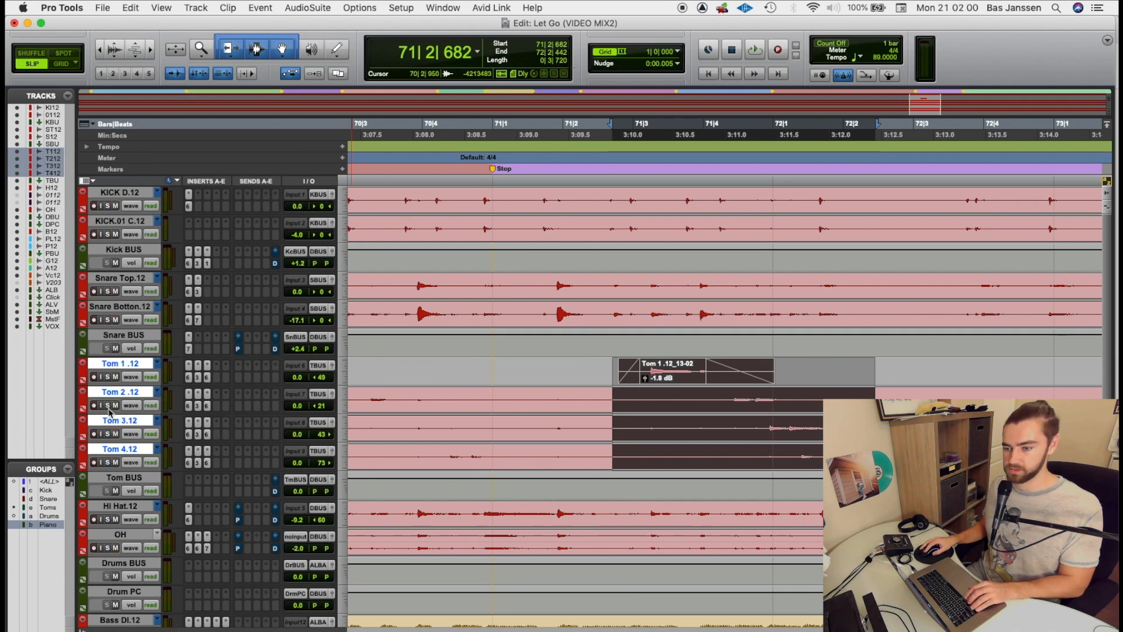
{"action": "left_click", "coordinate": [188, 405]}
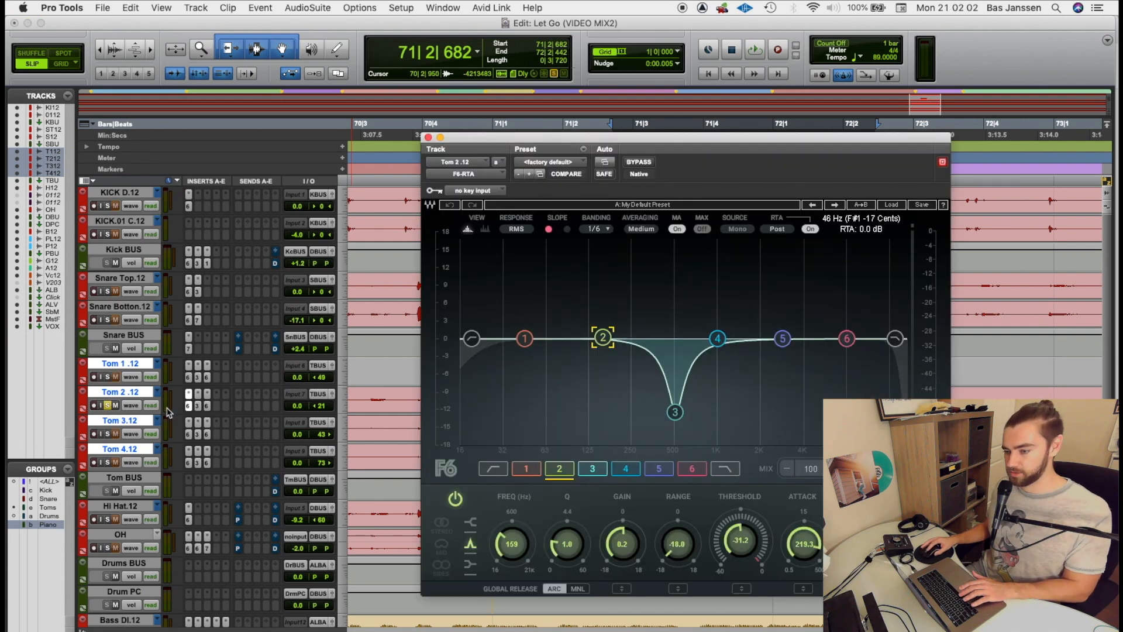
{"action": "key", "text": "space"}
{"action": "left_click_drag", "start_coordinate": [603, 337], "coordinate": [589, 338]}
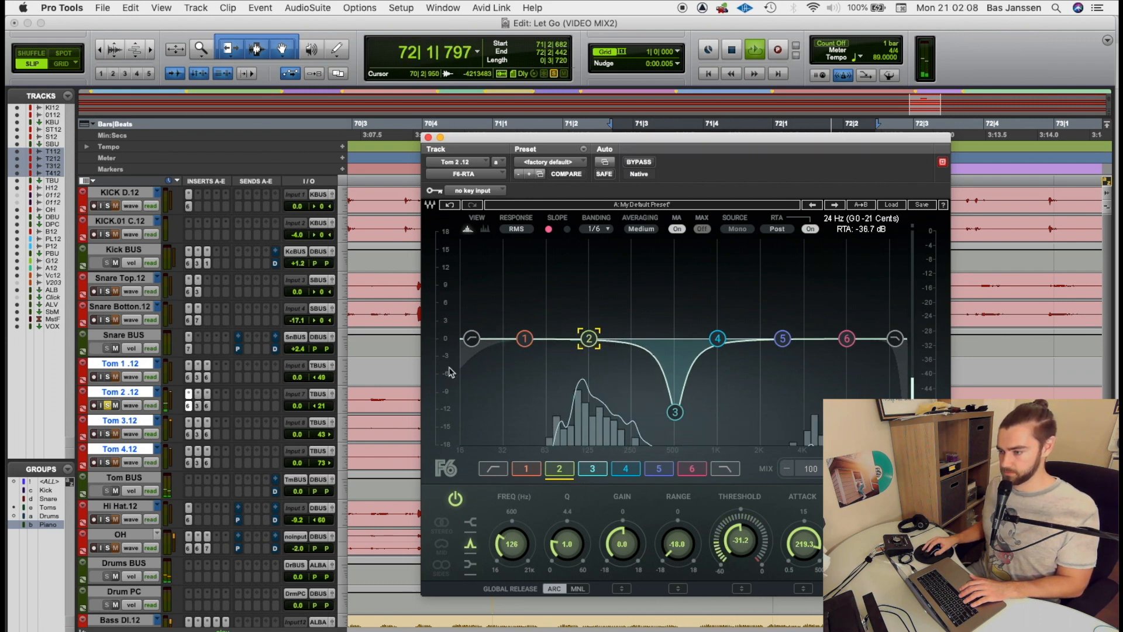
{"action": "left_click", "coordinate": [207, 405]}
{"action": "mouse_move", "coordinate": [603, 323]}
{"action": "left_mouse_down"}
{"action": "mouse_move", "coordinate": [589, 319]}
{"action": "mouse_move", "coordinate": [589, 329]}
{"action": "left_mouse_up"}
{"action": "key", "text": "space"}
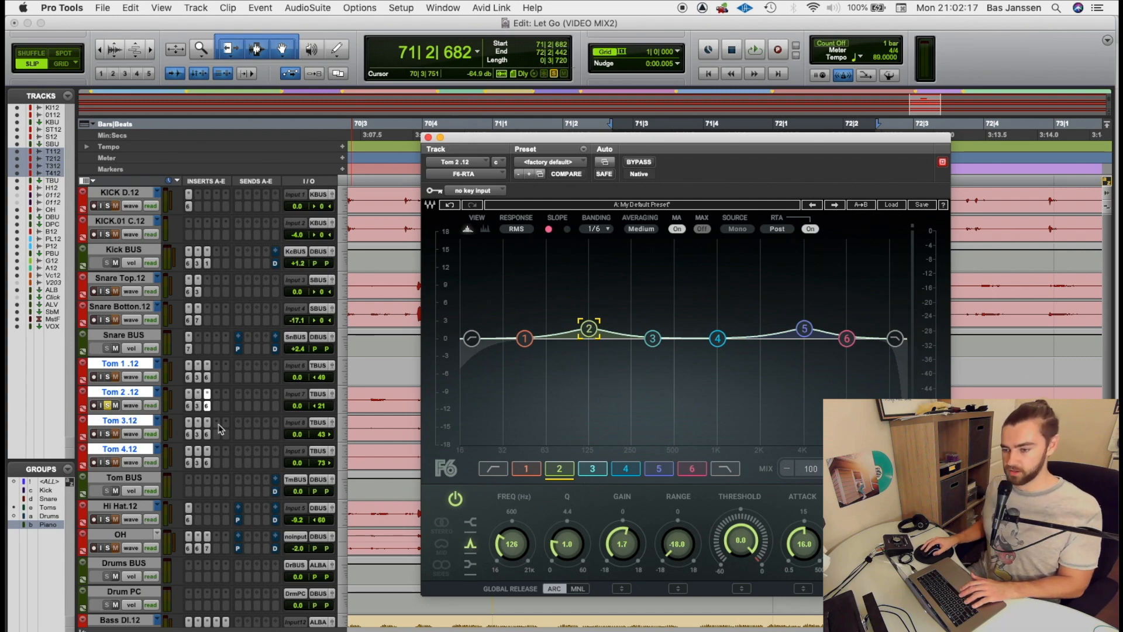
Raise the CLA-3A peak reduction on Tom 2 .12 to about 7 while playing the fill.
{"action": "left_click", "coordinate": [198, 406]}
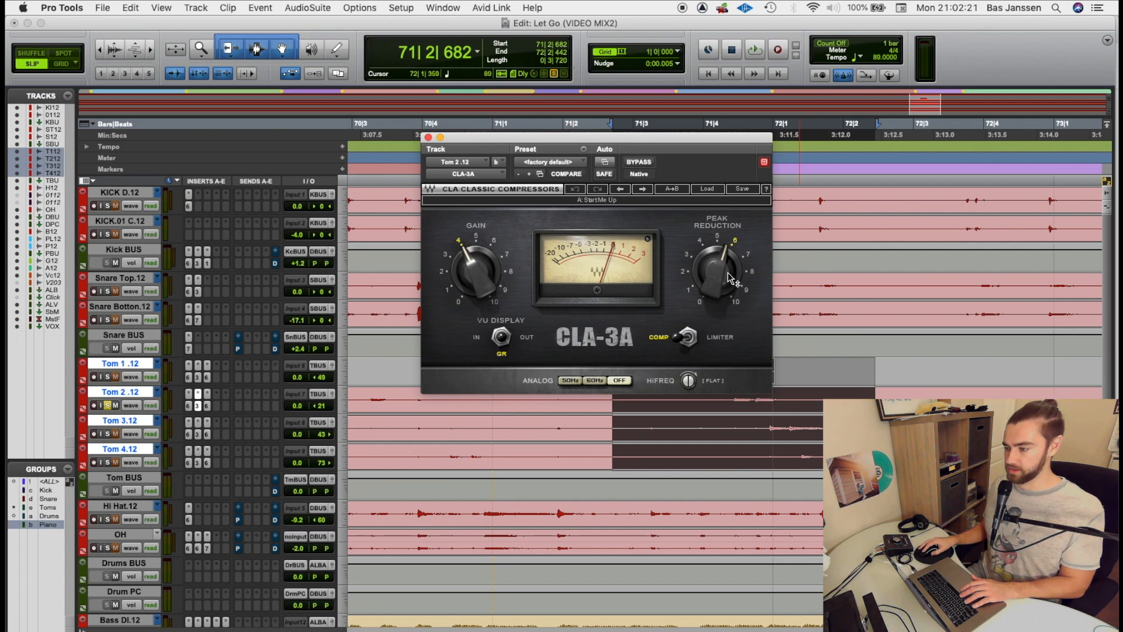
{"action": "key", "text": "space"}
{"action": "left_click_drag", "start_coordinate": [726, 280], "coordinate": [727, 265]}
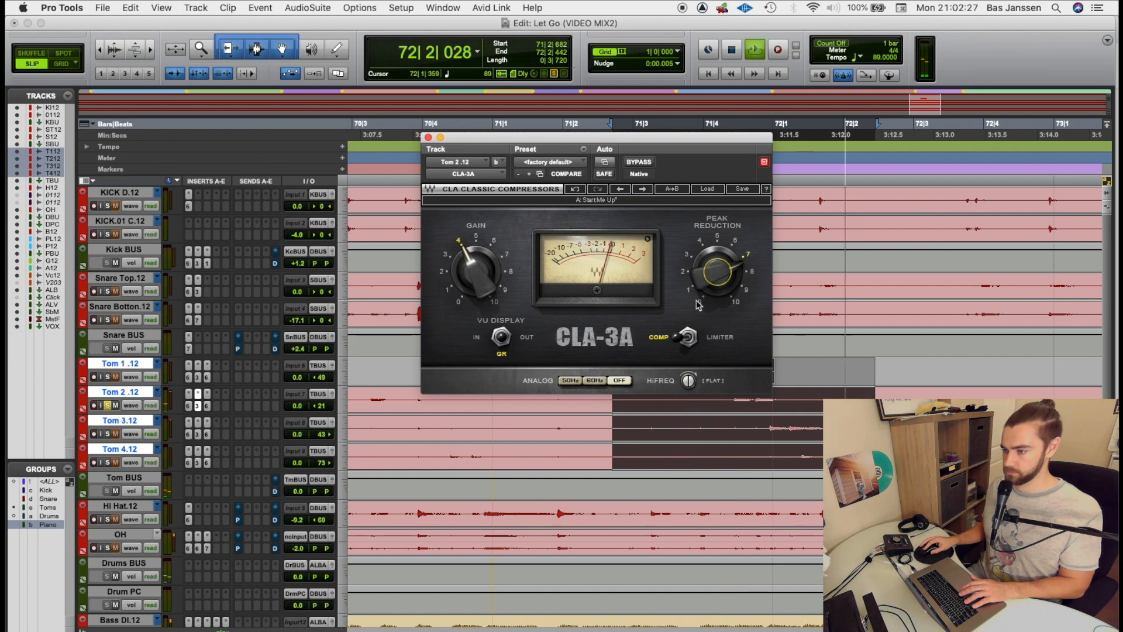
{"action": "key", "text": "space"}
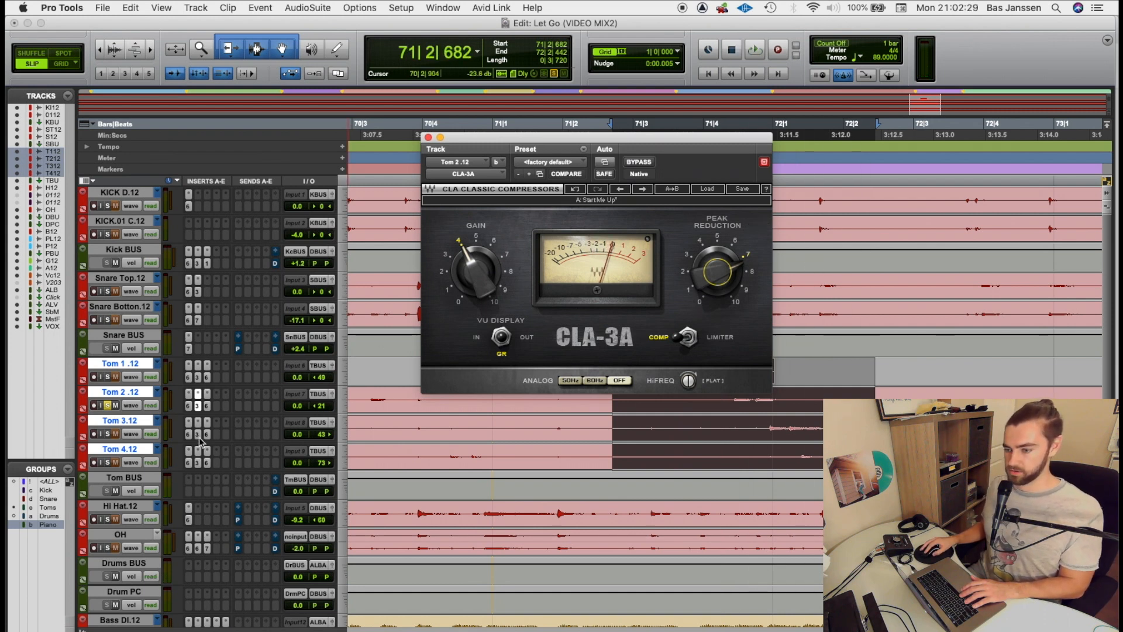
Solo Tom 3.12 and boost band 2 by about 3.2 dB at 83 Hz in its second F6-RTA equalizer.
{"action": "left_click", "coordinate": [108, 435]}
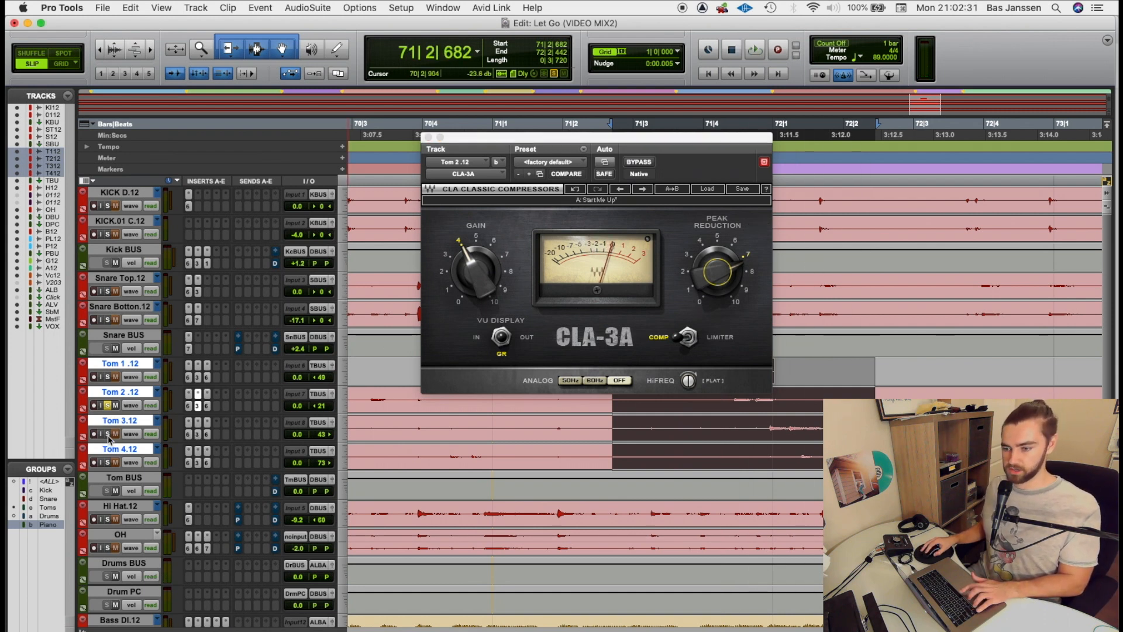
{"action": "left_click", "coordinate": [187, 434]}
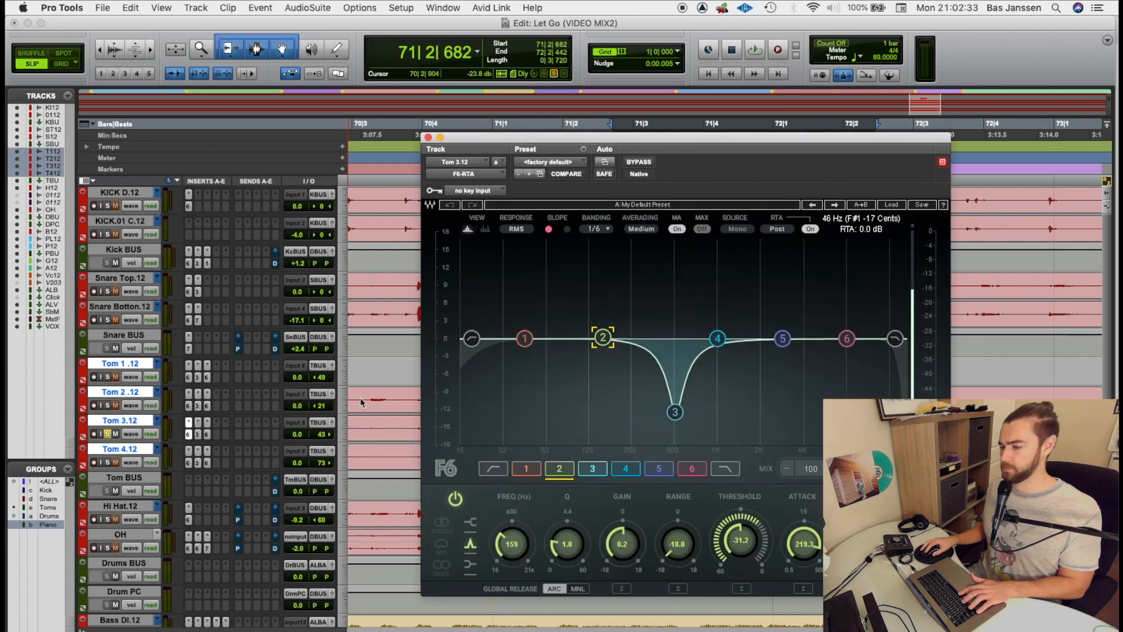
{"action": "key", "text": "space"}
{"action": "left_click_drag", "start_coordinate": [601, 333], "coordinate": [565, 321]}
{"action": "left_click_drag", "start_coordinate": [563, 321], "coordinate": [562, 318]}
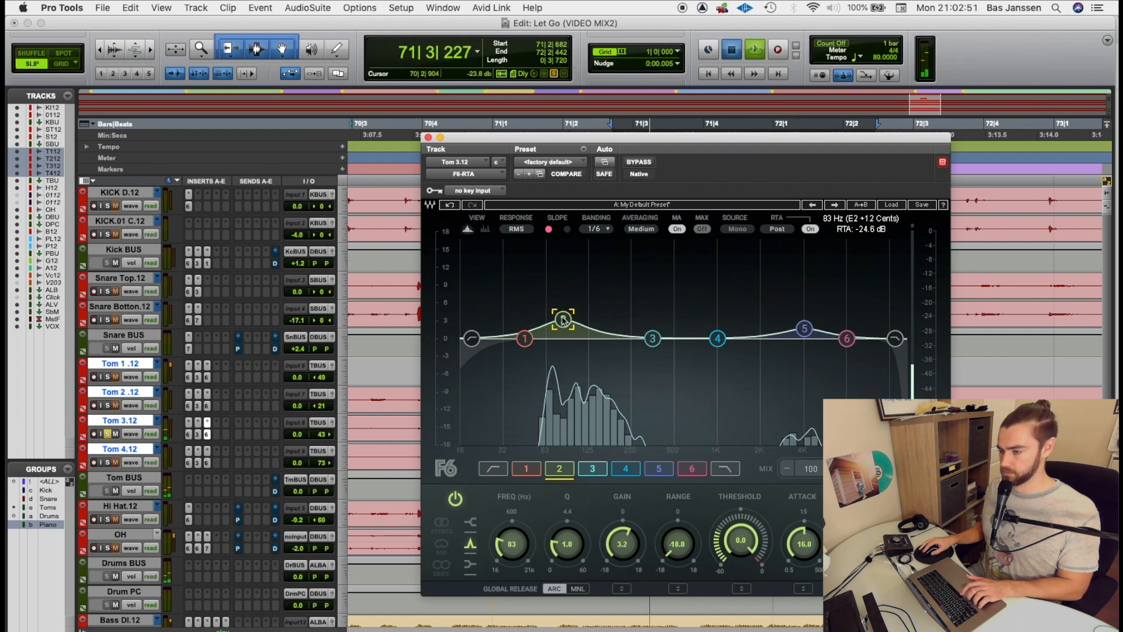
{"action": "key", "text": "space"}
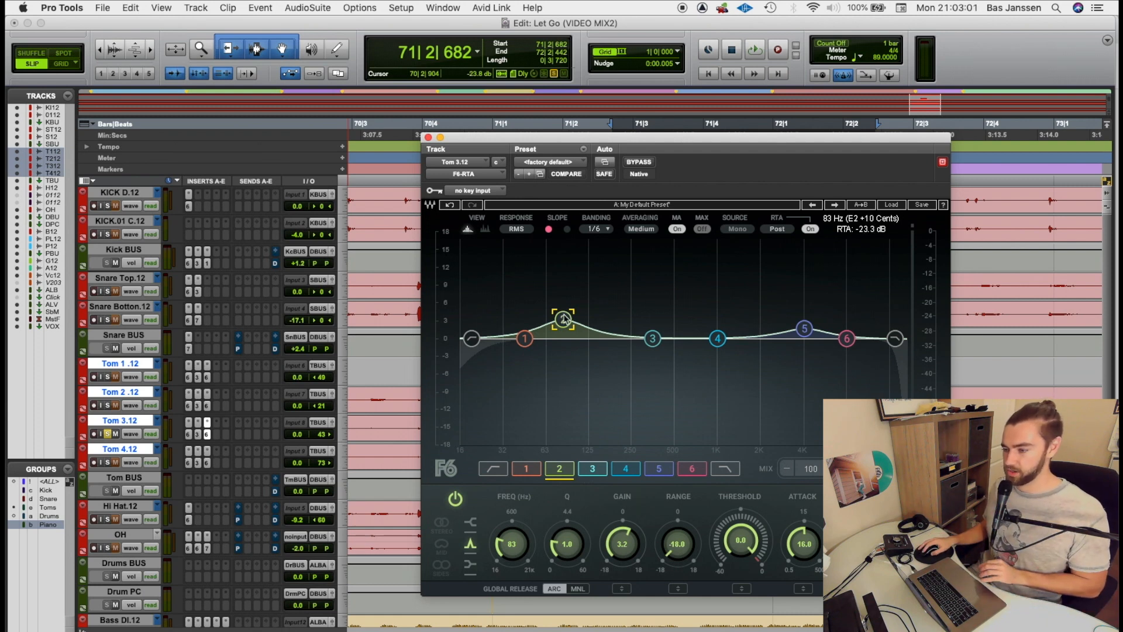
Fine-tune Tom 3.12's second F6-RTA band 2 to 3.5 dB at 84 Hz and raise its CLA-3A peak reduction to about 6.3.
{"action": "left_click_drag", "start_coordinate": [564, 318], "coordinate": [563, 318]}
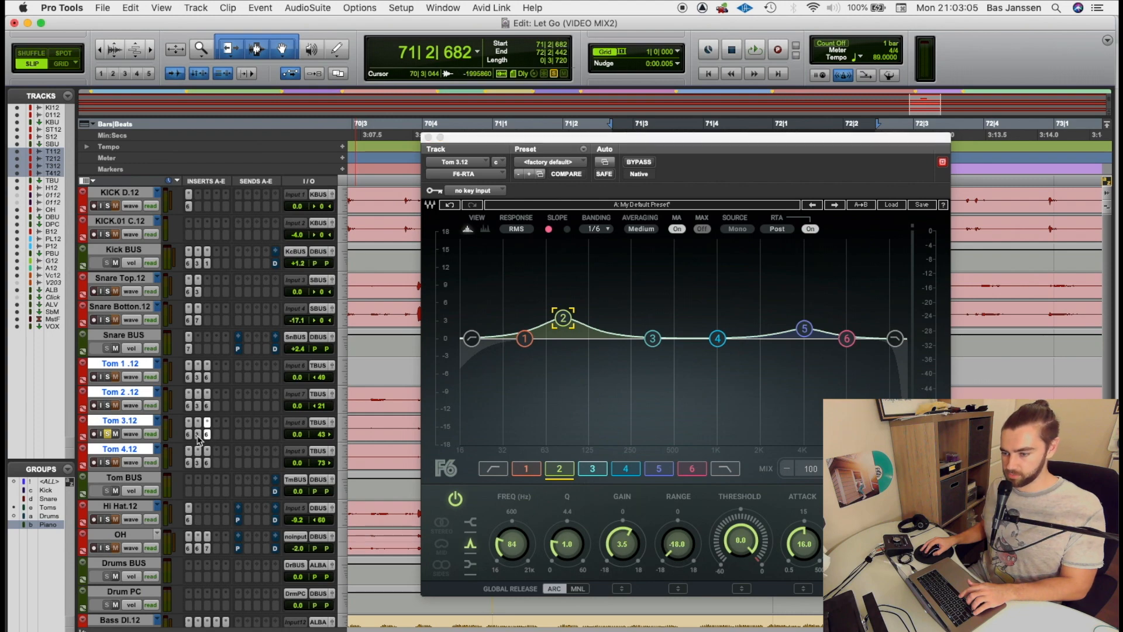
{"action": "left_click", "coordinate": [198, 434]}
{"action": "key", "text": "space"}
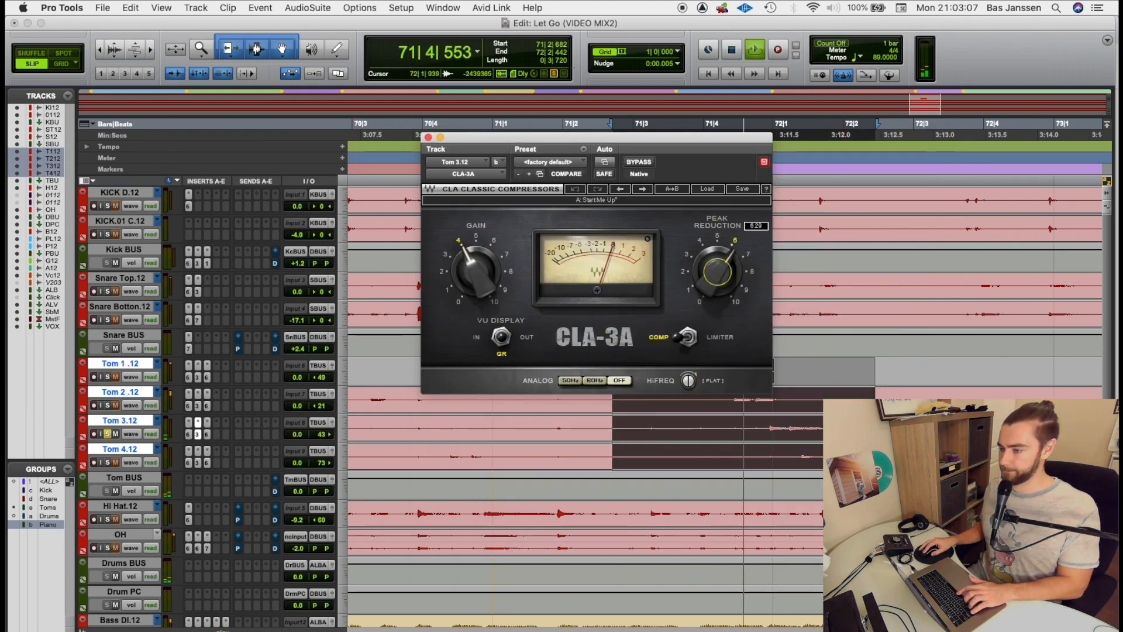
{"action": "key", "text": "space"}
Solo Tom 4.12 and move band 2 to 77 Hz in its first F6-RTA and to 84 Hz with 3.2 dB gain in the second.
{"action": "left_click", "coordinate": [107, 462]}
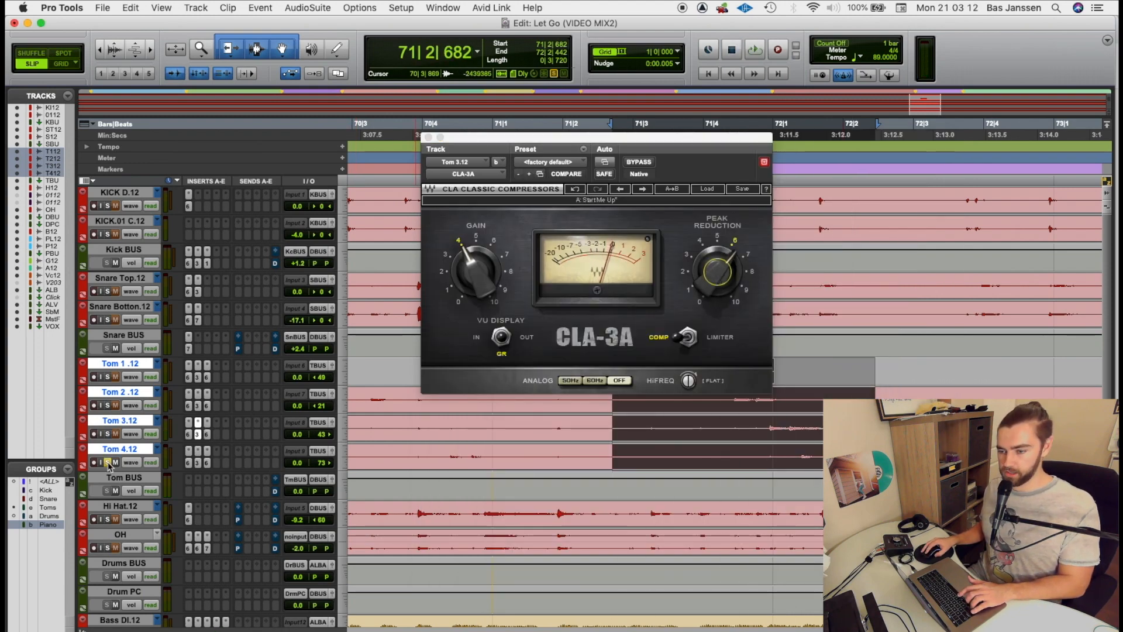
{"action": "key", "text": "space"}
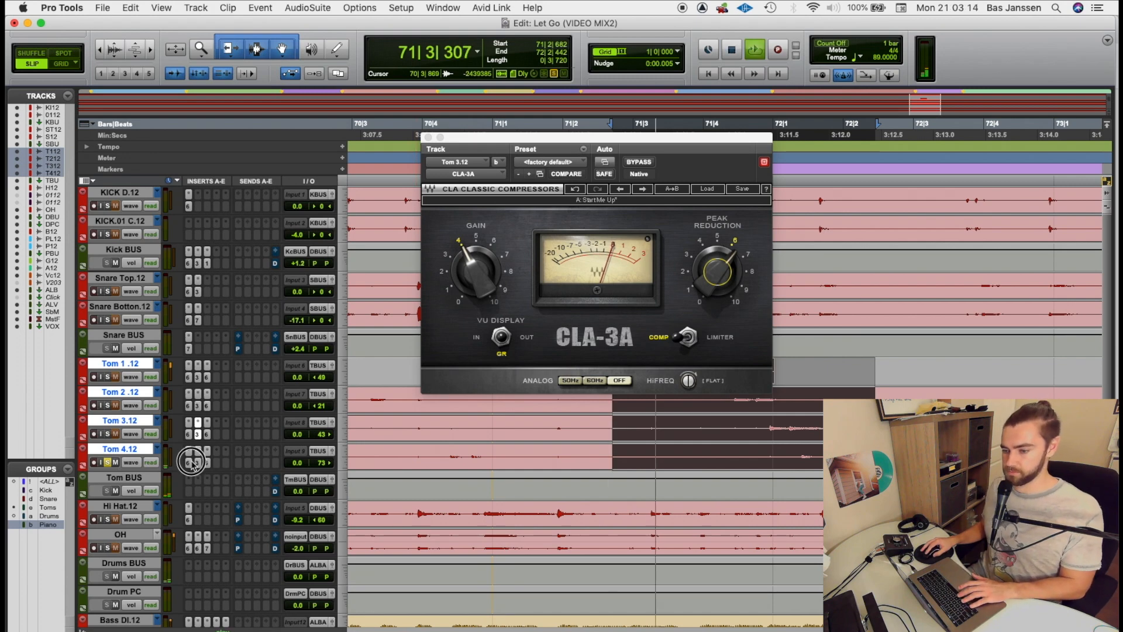
{"action": "left_click", "coordinate": [206, 463]}
{"action": "left_click_drag", "start_coordinate": [603, 337], "coordinate": [558, 339]}
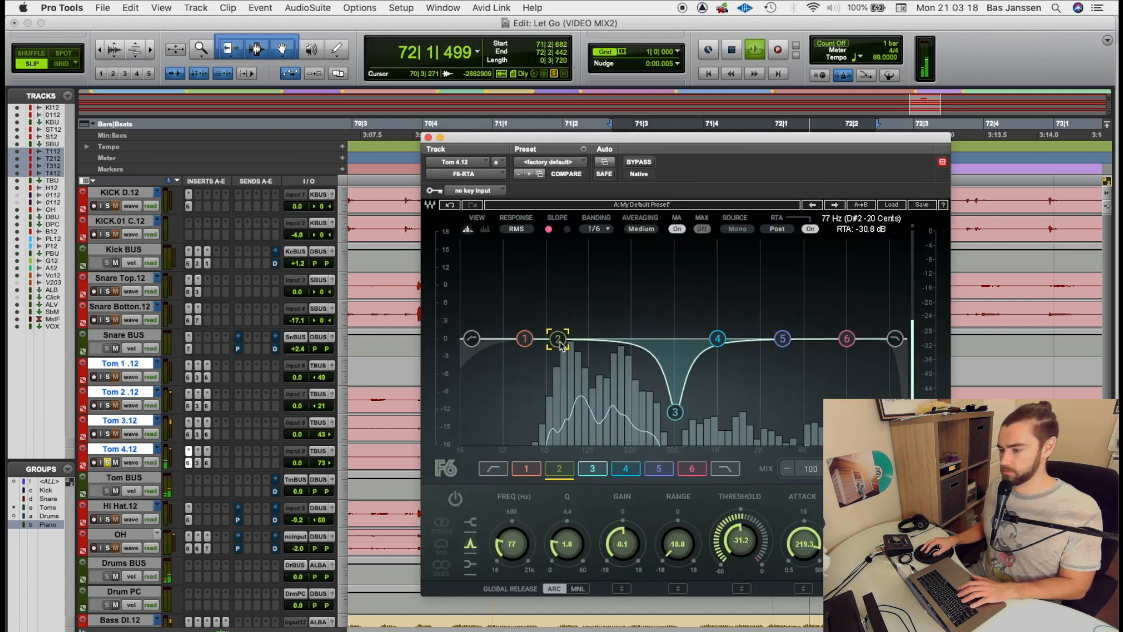
{"action": "key", "text": "space"}
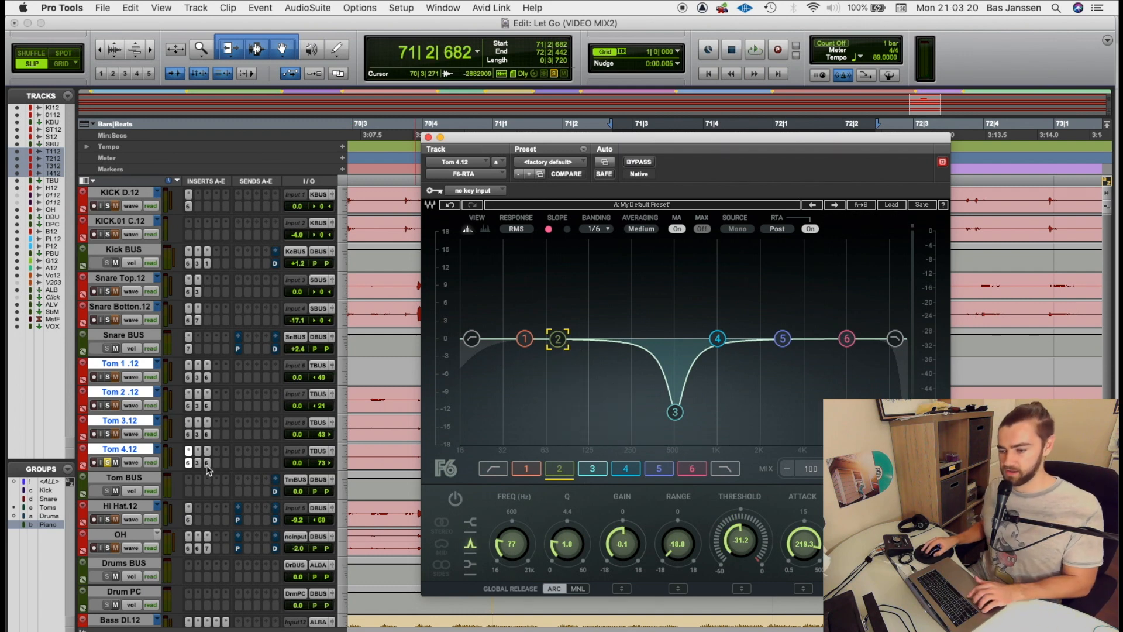
{"action": "left_click", "coordinate": [208, 464]}
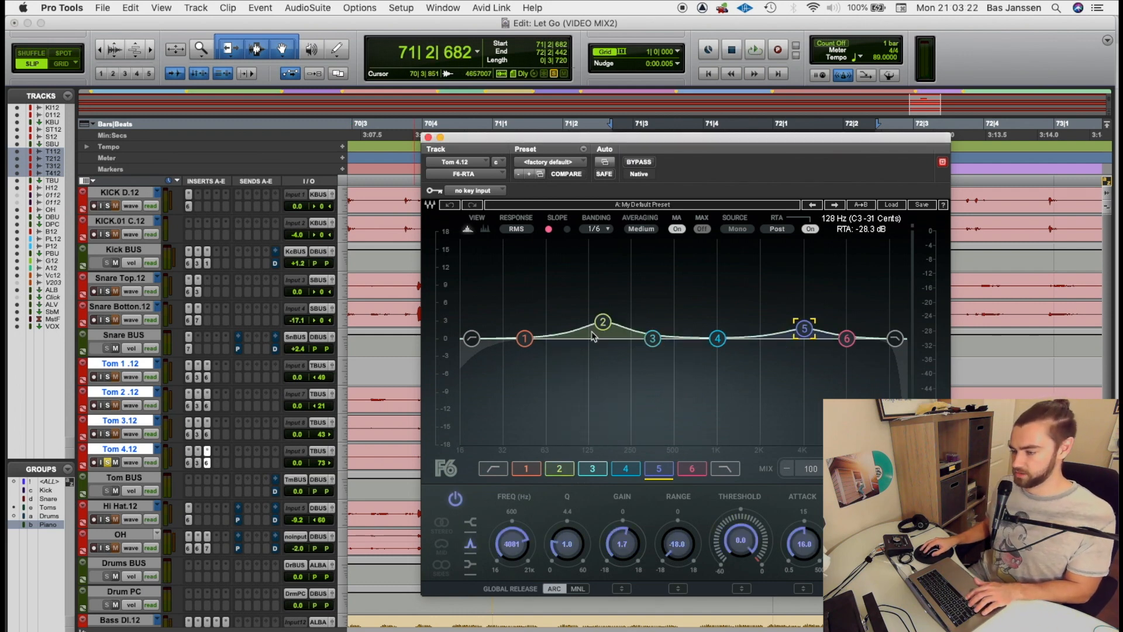
{"action": "key", "text": "space"}
{"action": "left_click_drag", "start_coordinate": [603, 322], "coordinate": [563, 320]}
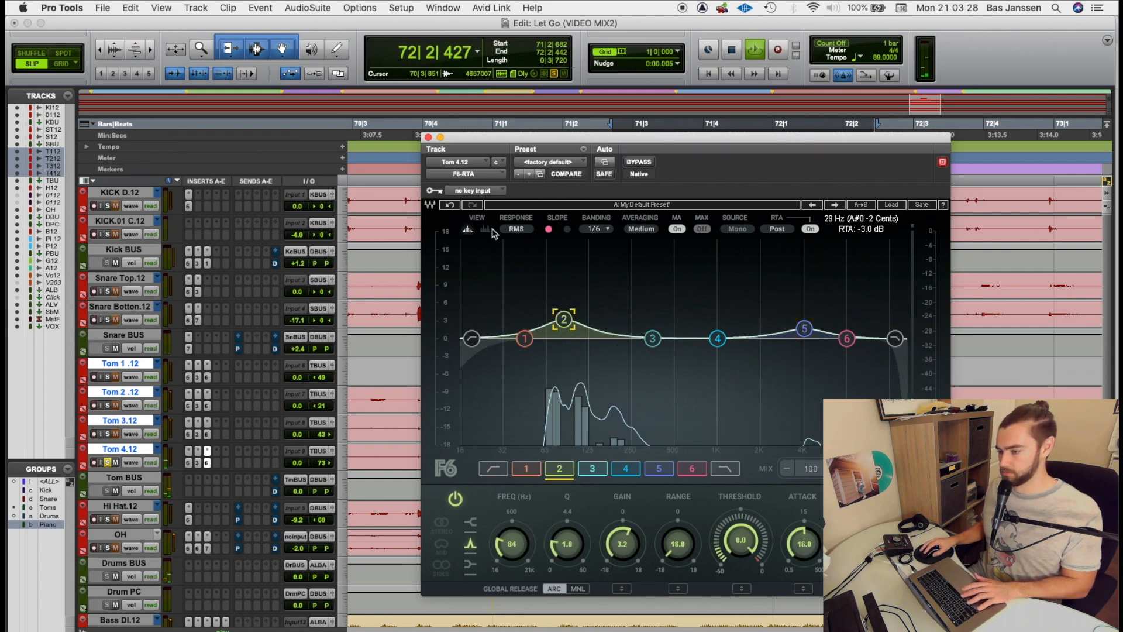
{"action": "left_click", "coordinate": [428, 137]}
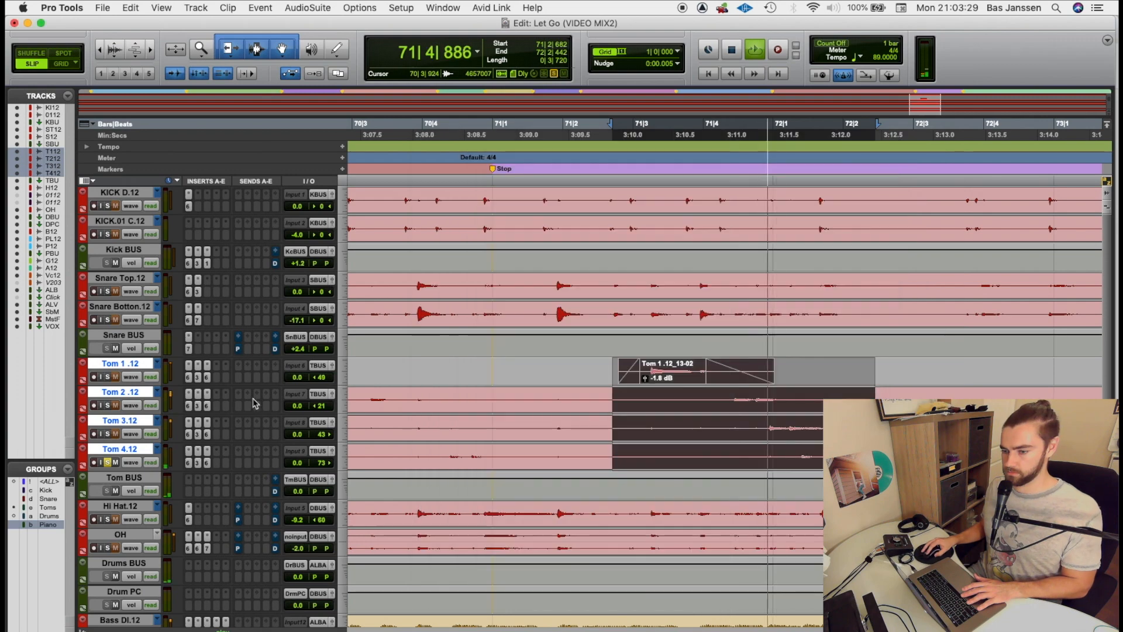
Set the CLA-3A on Tom 4.12 to a gain of about 5 and a peak reduction of about 8 while playing the fill.
{"action": "left_click", "coordinate": [198, 450]}
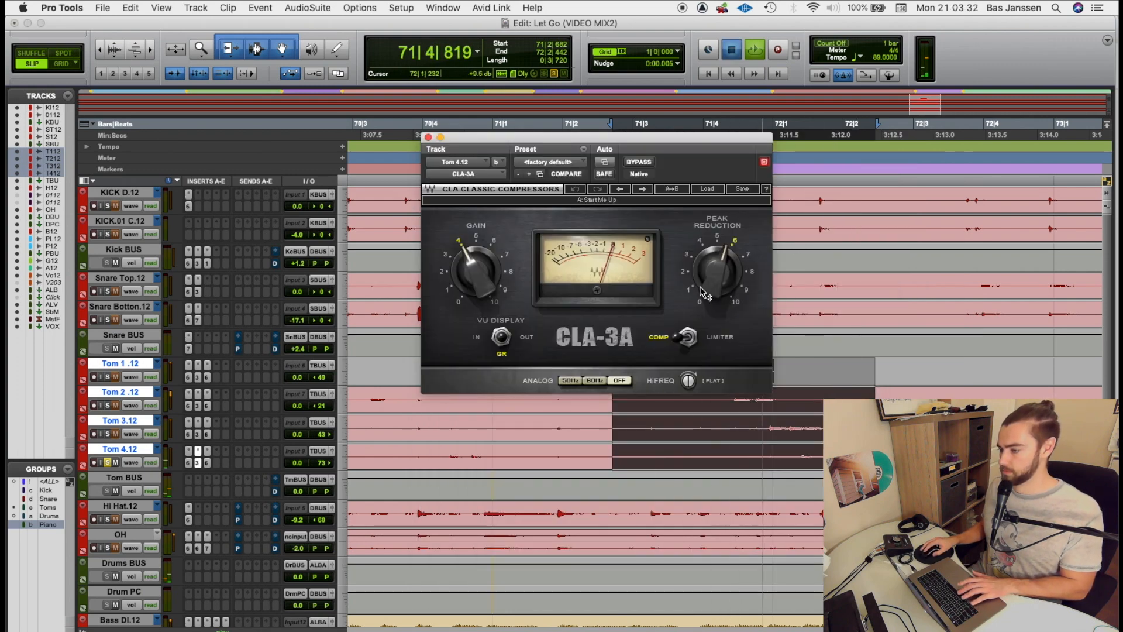
{"action": "key", "text": "space"}
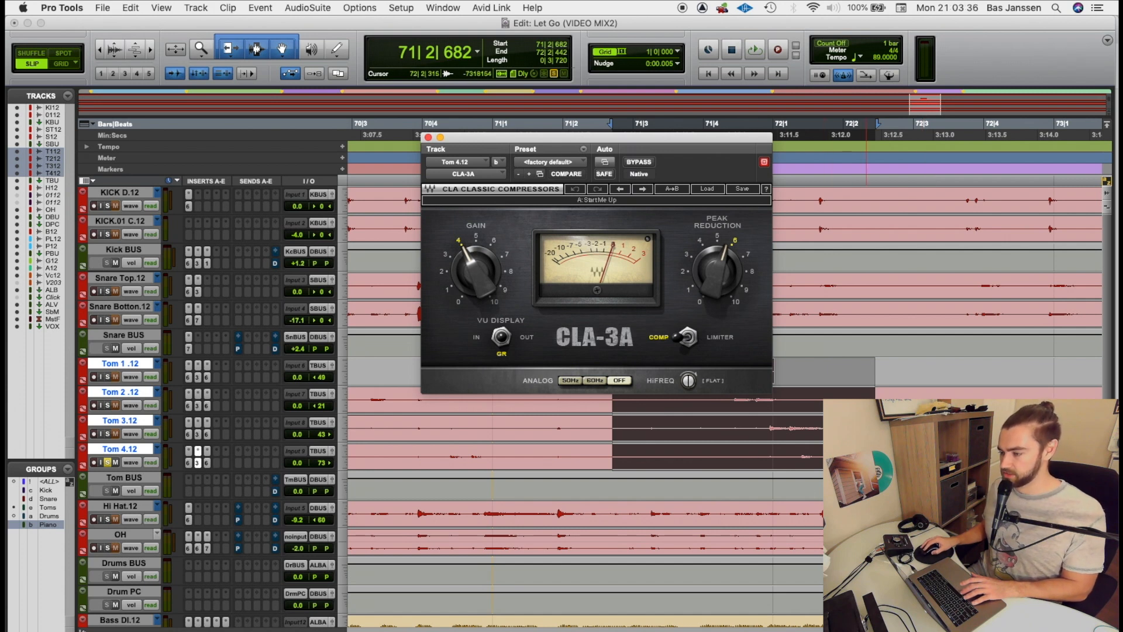
{"action": "left_click_drag", "start_coordinate": [480, 284], "coordinate": [480, 275]}
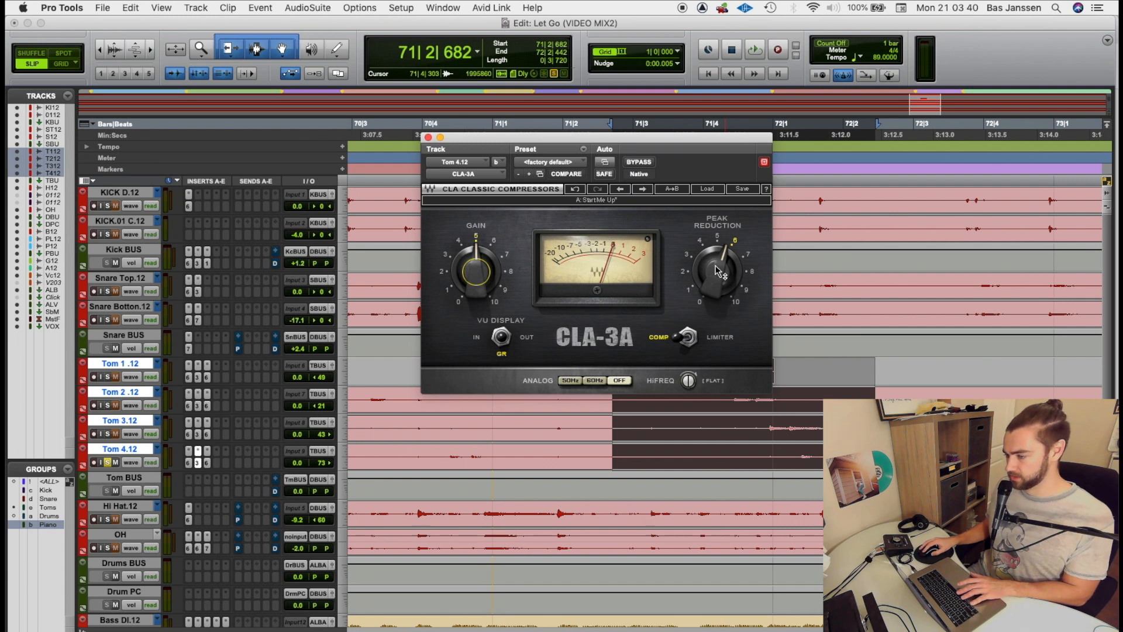
{"action": "mouse_move", "coordinate": [714, 265]}
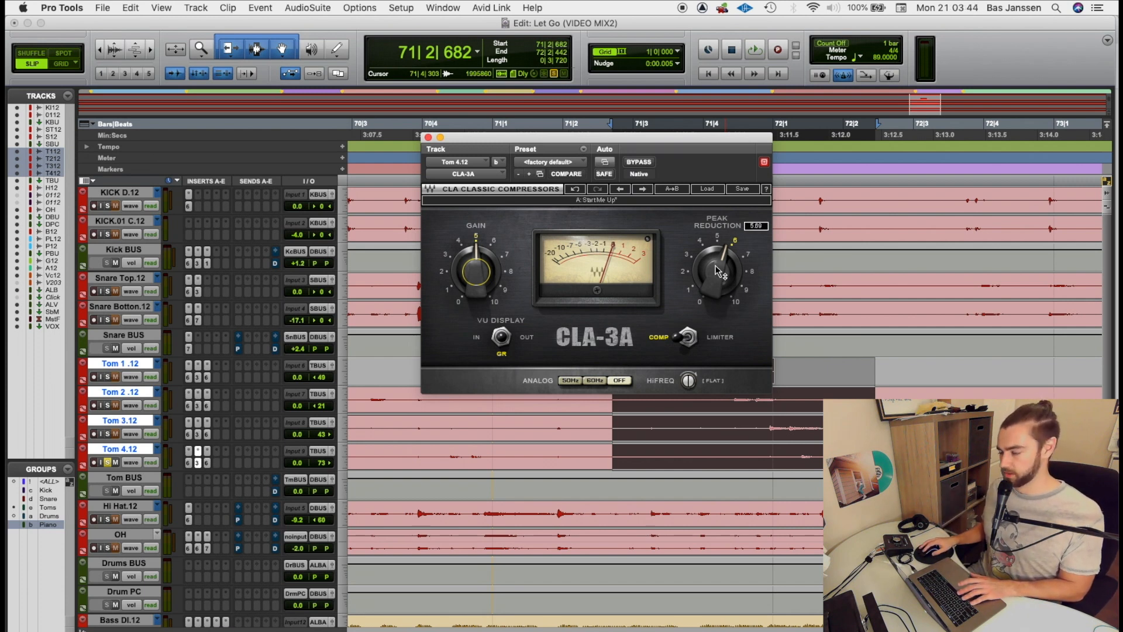
{"action": "key", "text": "space"}
{"action": "left_click_drag", "start_coordinate": [714, 265], "coordinate": [715, 228]}
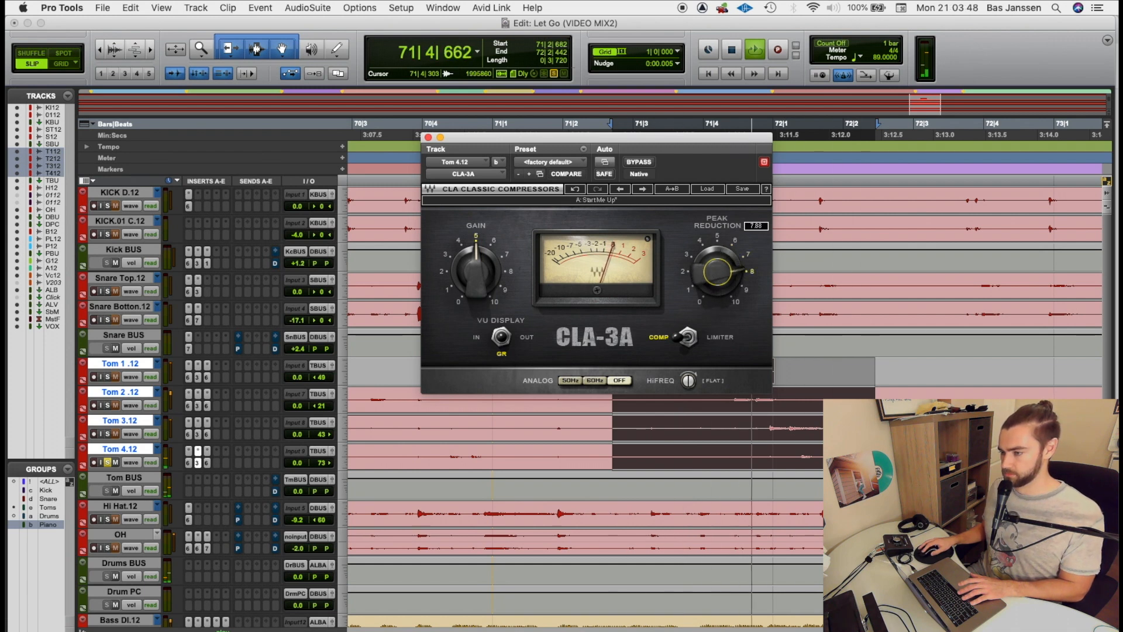
{"action": "key", "text": "space"}
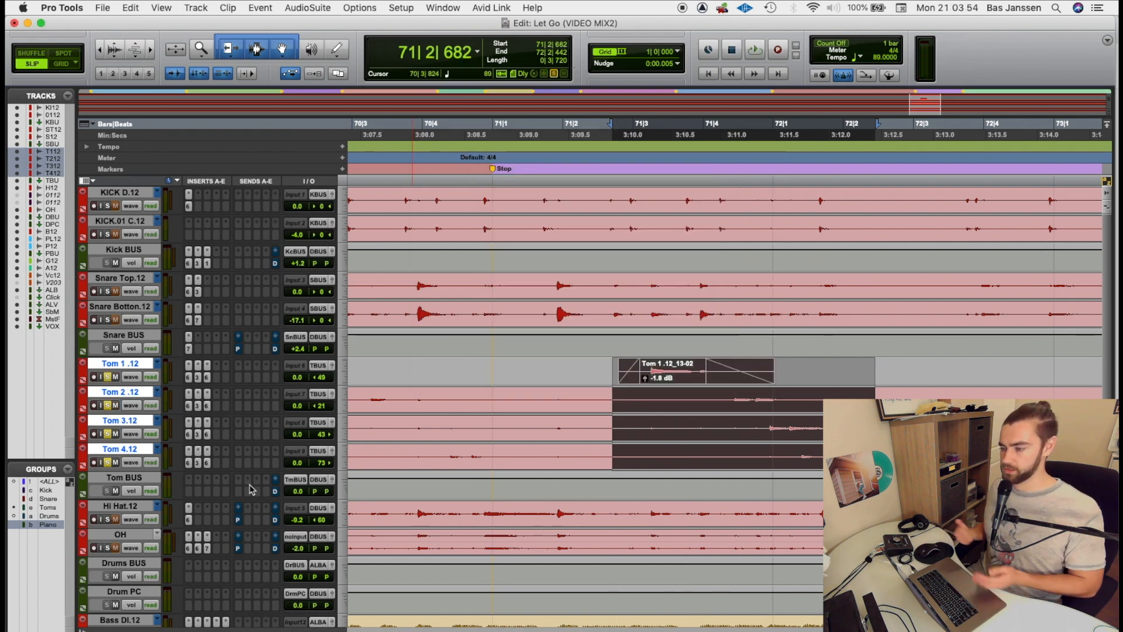
Balance the soloed toms during playback, setting Tom 1 .12 to -7.9 dB, Tom 3.12 to -1.3 dB and Tom 4.12 to +1.2 dB.
{"action": "key", "text": "space"}
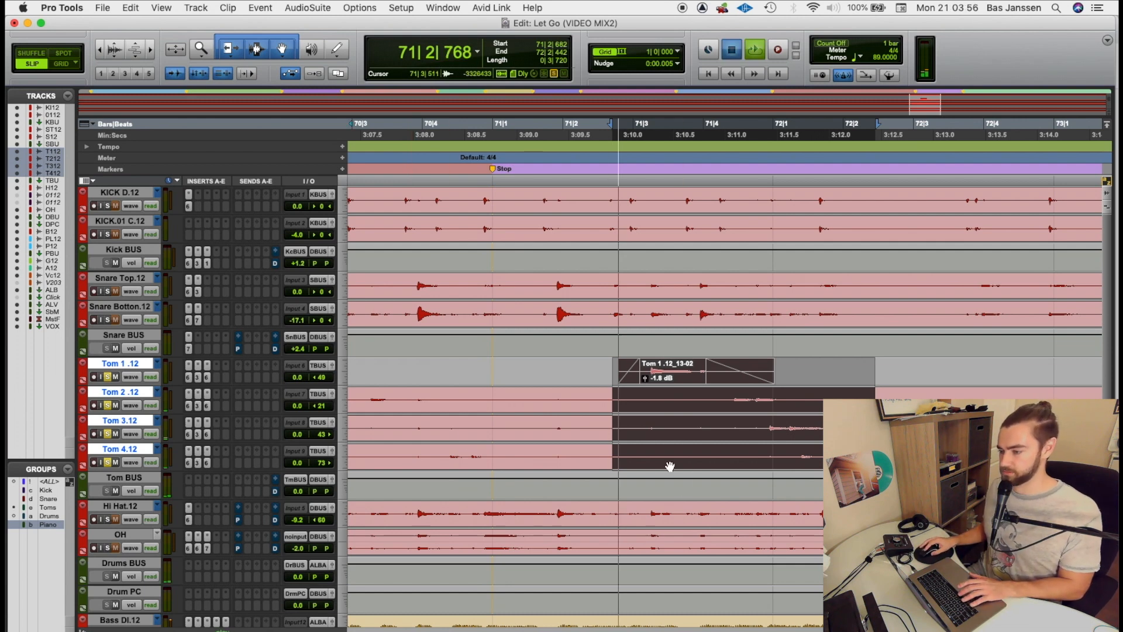
{"action": "key", "text": "space"}
{"action": "key", "text": "space"}
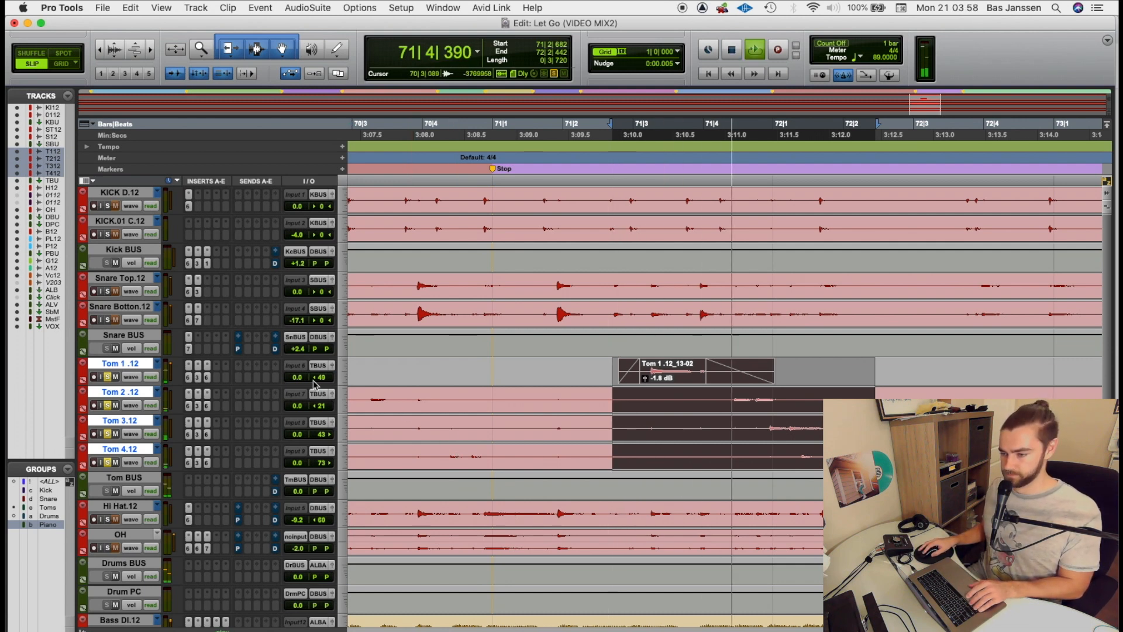
{"action": "left_click_drag", "start_coordinate": [297, 377], "coordinate": [297, 387]}
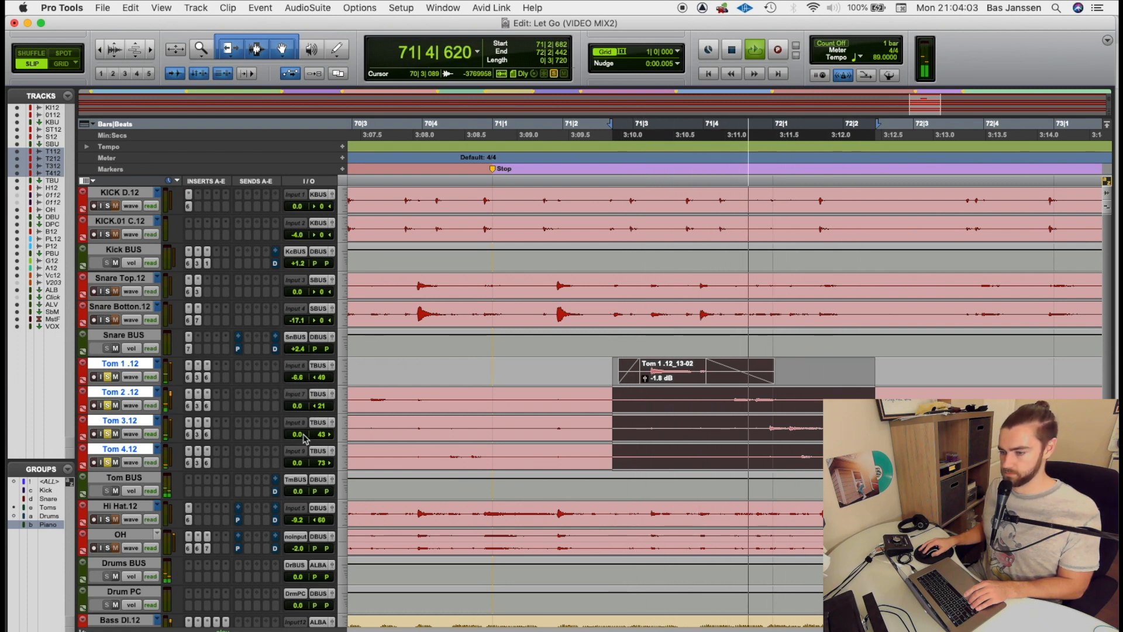
{"action": "left_click", "coordinate": [297, 462]}
{"action": "left_click_drag", "start_coordinate": [299, 463], "coordinate": [297, 436]}
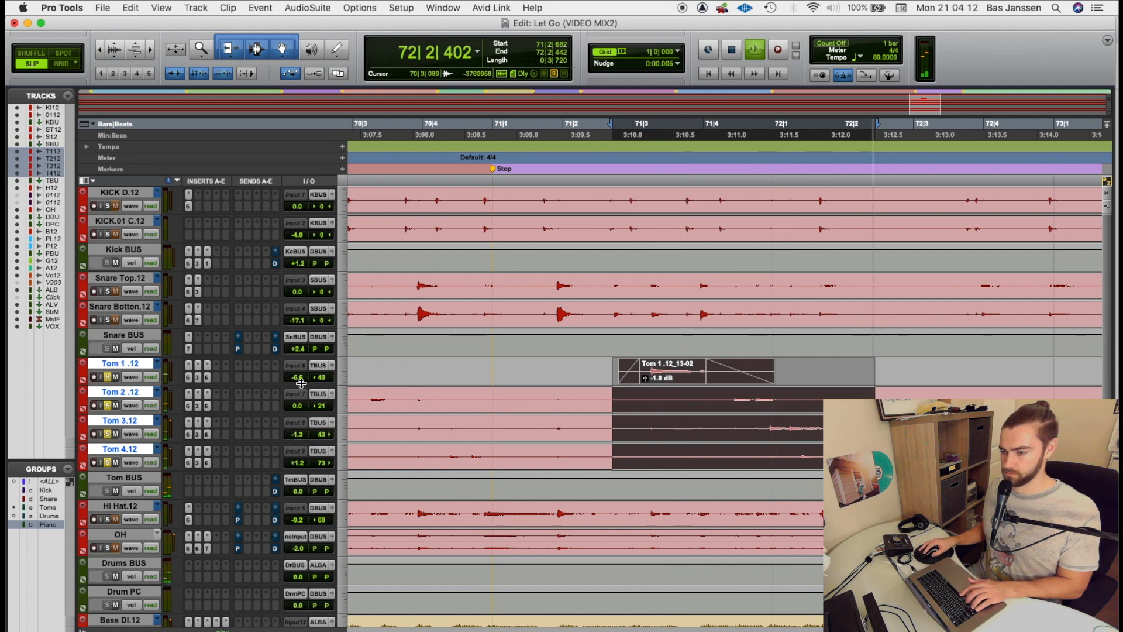
{"action": "left_click_drag", "start_coordinate": [297, 377], "coordinate": [297, 381]}
{"action": "key", "text": "space"}
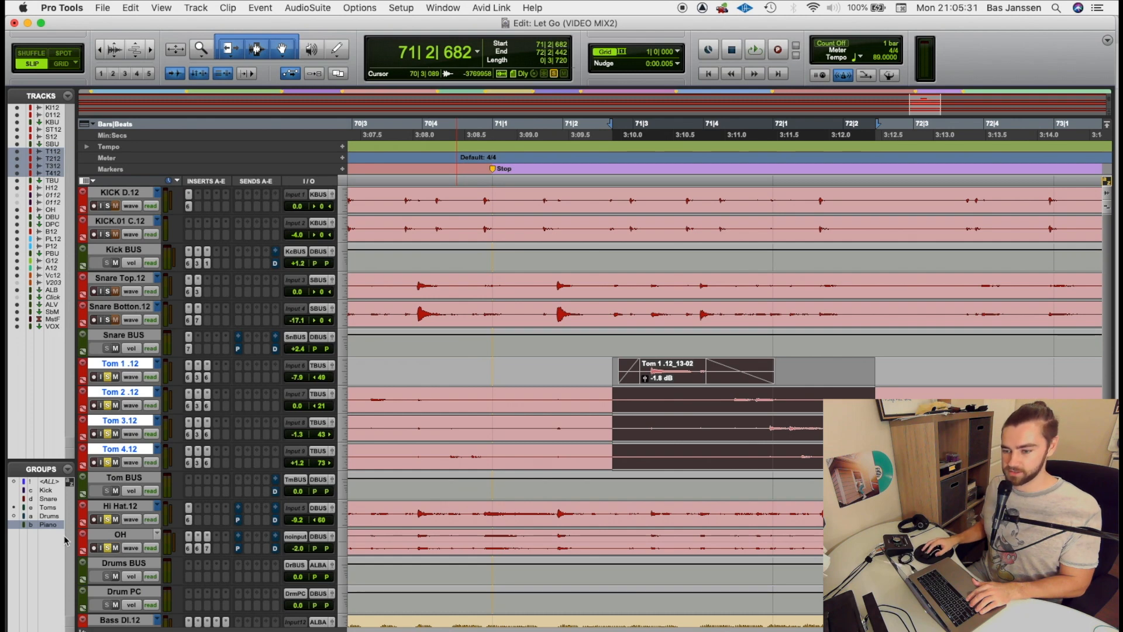
Play the full drum kit around the tom fill, raising the Tom BUS to +6.6 dB and lowering Hi Hat.12 to -10.5 dB.
{"action": "left_click_drag", "start_coordinate": [56, 524], "coordinate": [56, 491]}
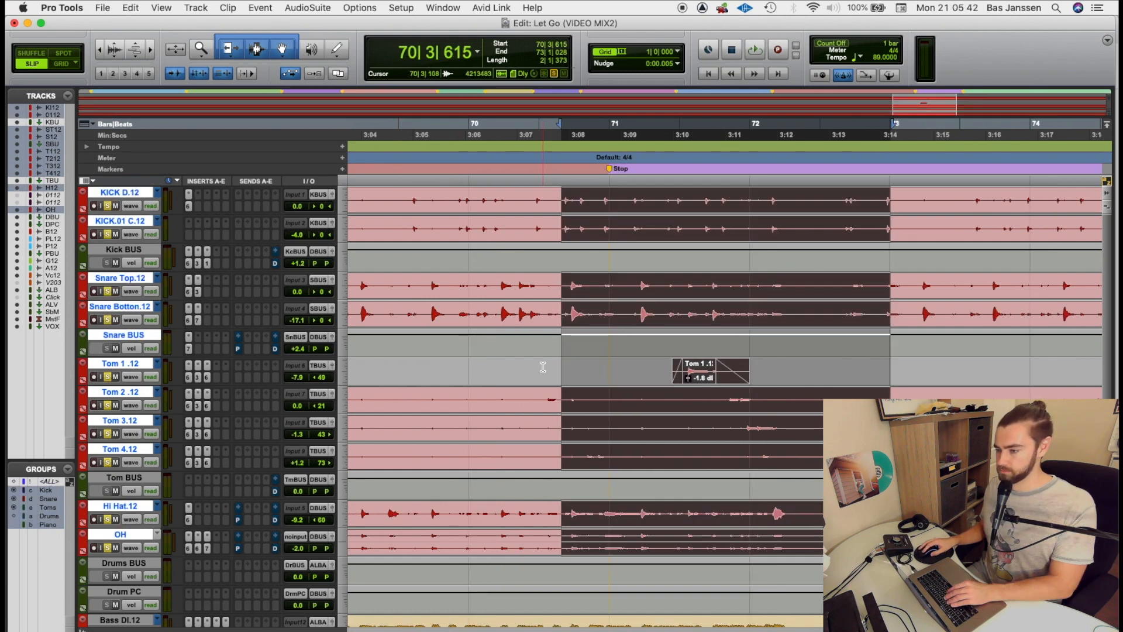
{"action": "left_click", "coordinate": [472, 370]}
{"action": "key", "text": "space"}
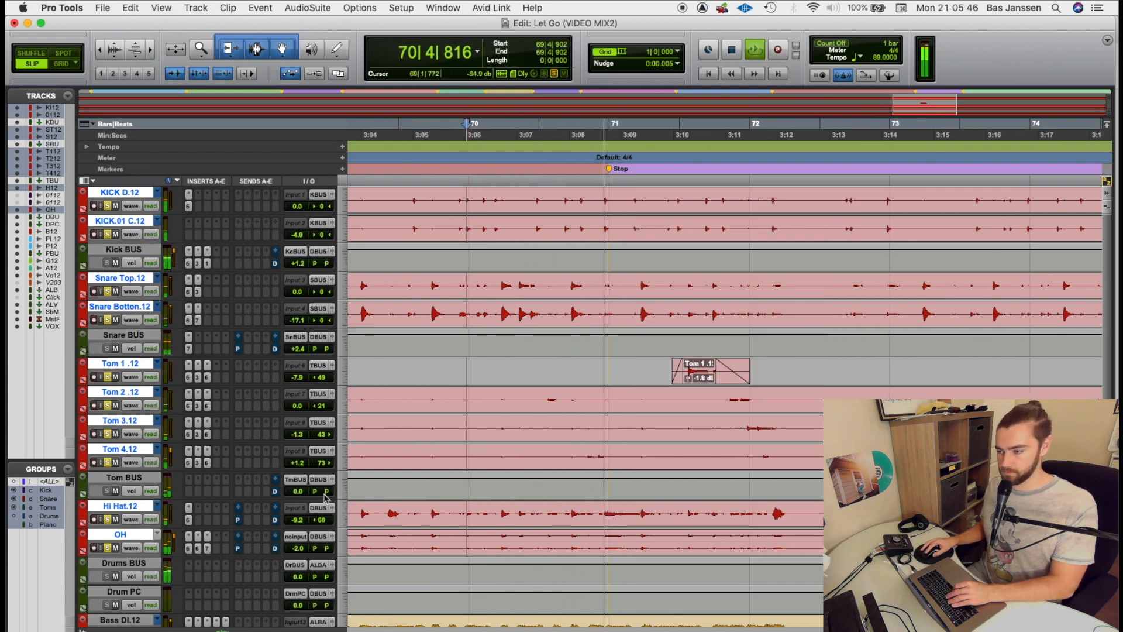
{"action": "left_click_drag", "start_coordinate": [297, 491], "coordinate": [299, 484]}
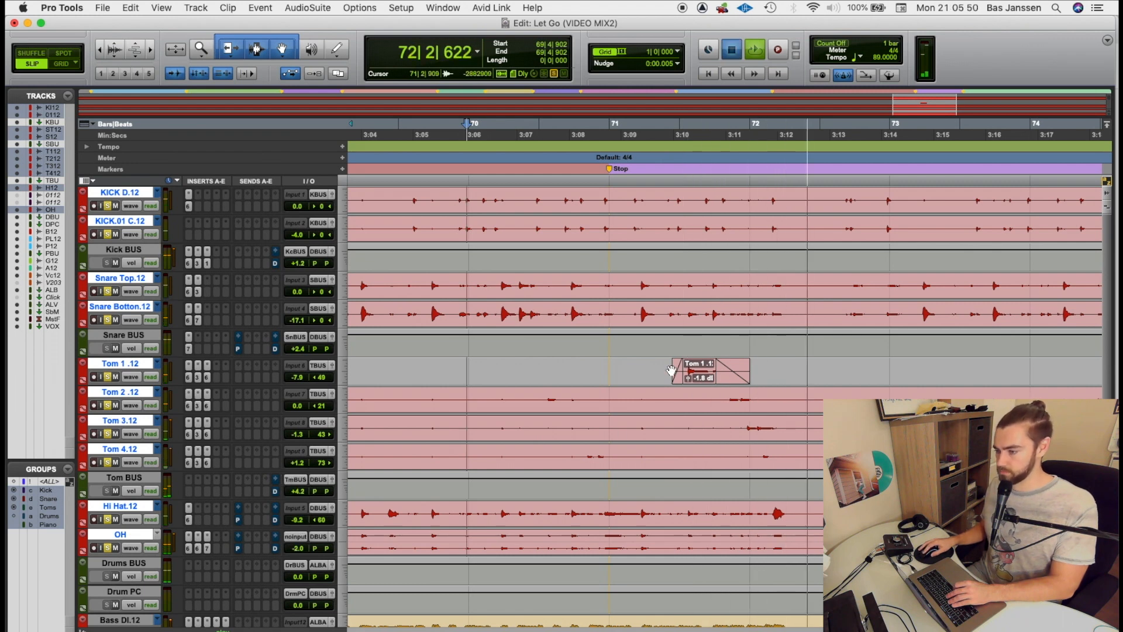
{"action": "key", "text": "space"}
{"action": "left_click", "coordinate": [617, 366]}
{"action": "key", "text": "space"}
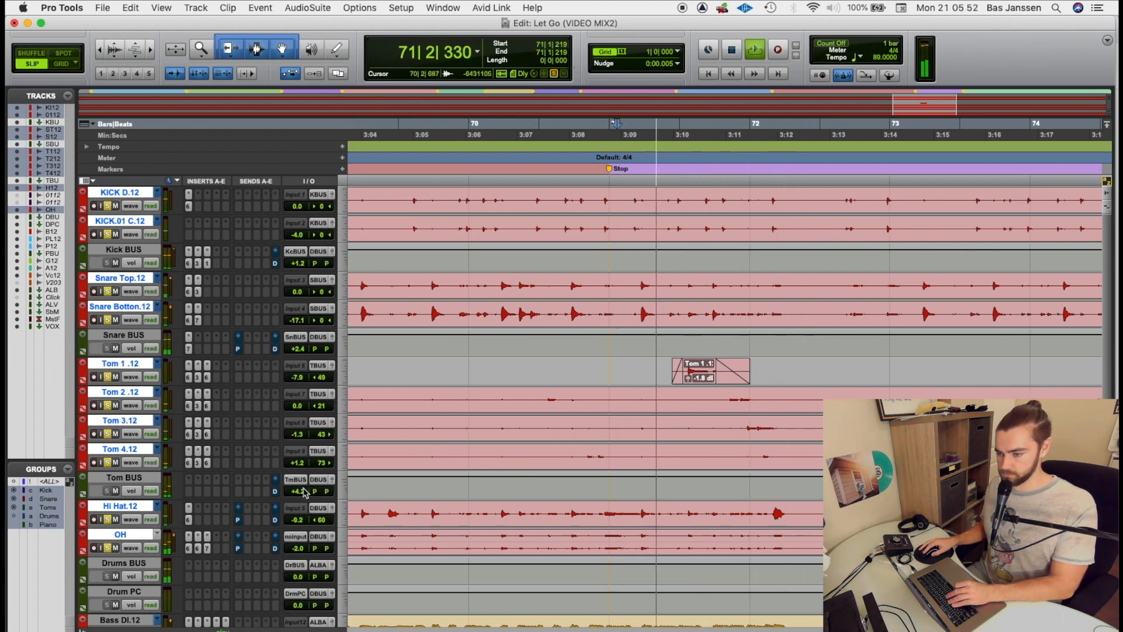
{"action": "left_click_drag", "start_coordinate": [302, 493], "coordinate": [302, 490]}
{"action": "key", "text": "space"}
{"action": "key", "text": "space"}
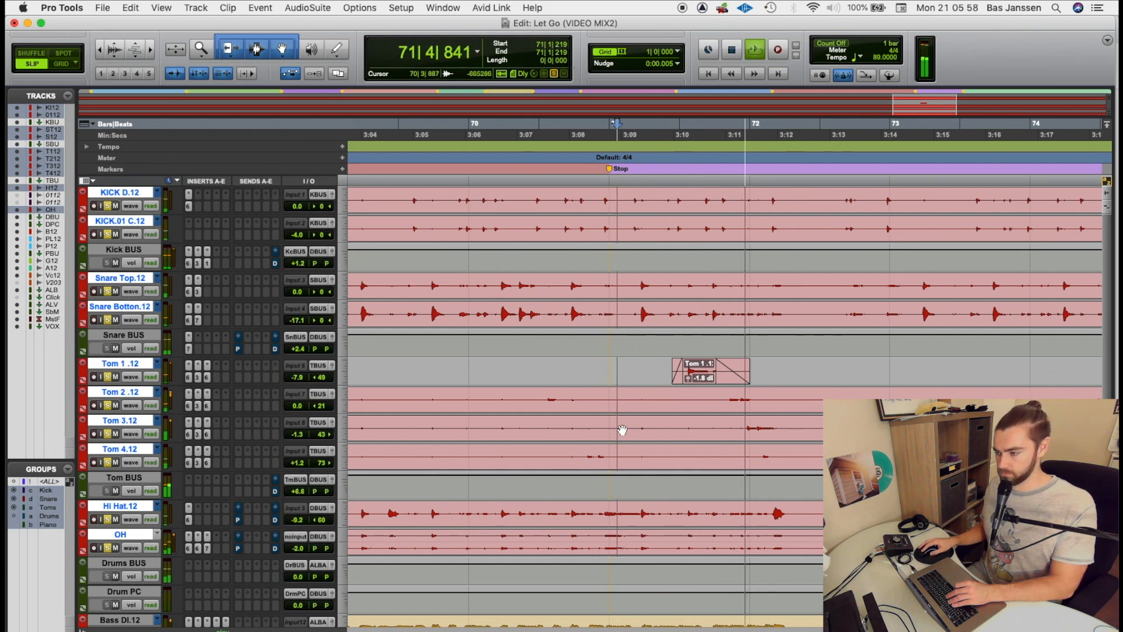
{"action": "key", "text": "space"}
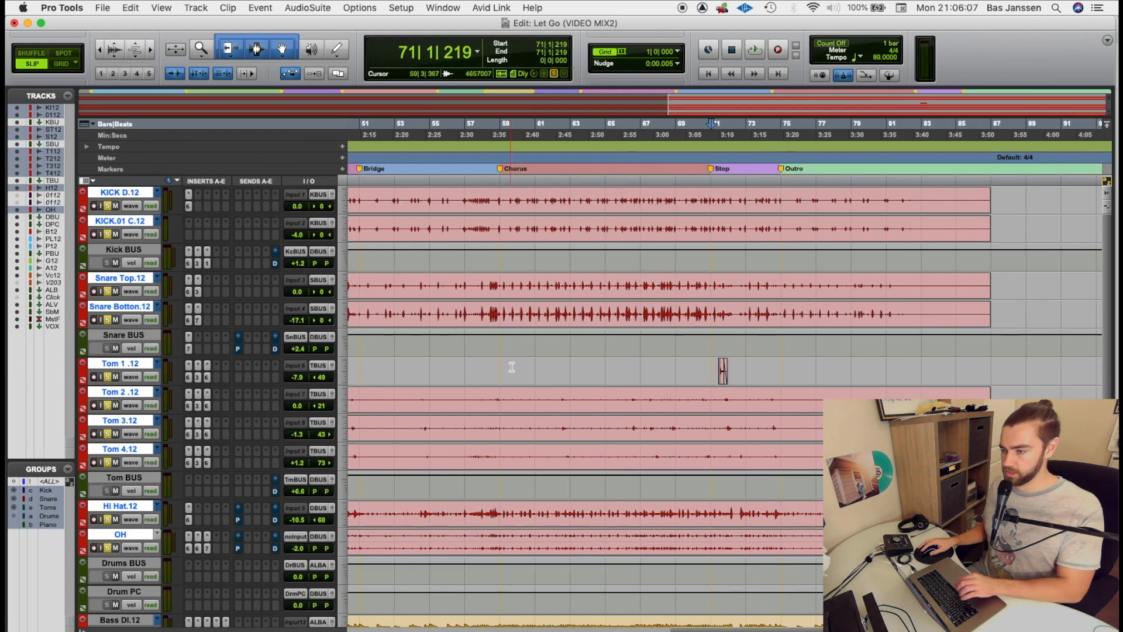
Select the drum clips from bar 22 to bar 31, covering the chorus before the Interlude marker.
{"action": "scroll", "coordinate": [453, 352], "scroll_direction": "left", "scroll_amount": 6}
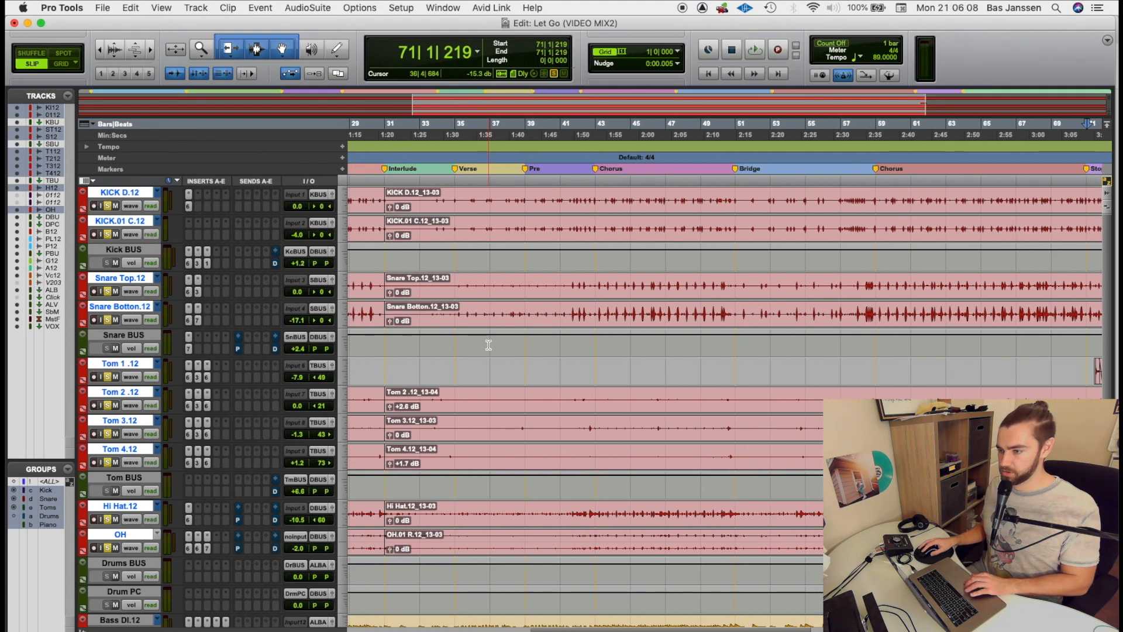
{"action": "scroll", "coordinate": [444, 327], "scroll_direction": "left", "scroll_amount": 3}
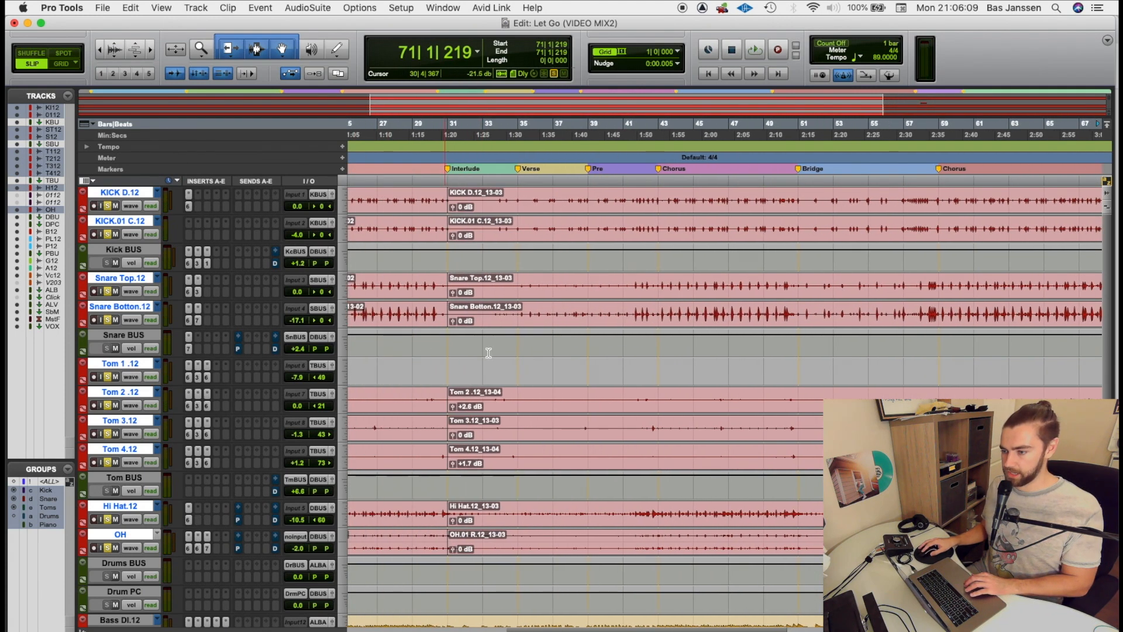
{"action": "left_click", "coordinate": [438, 320]}
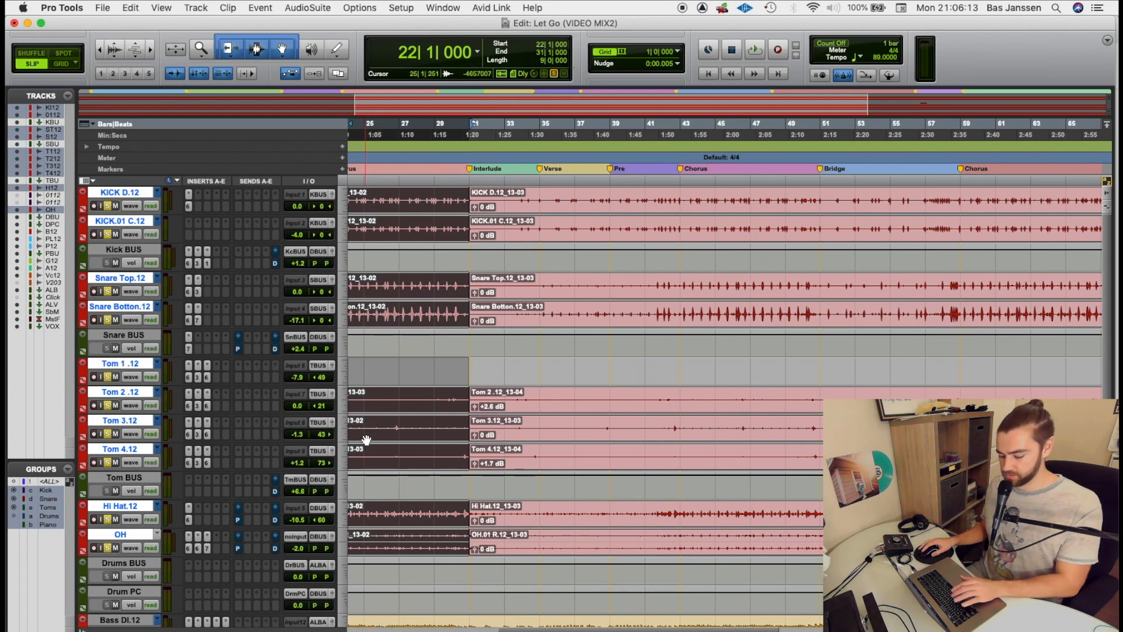
{"action": "key", "text": "super+bracketright"}
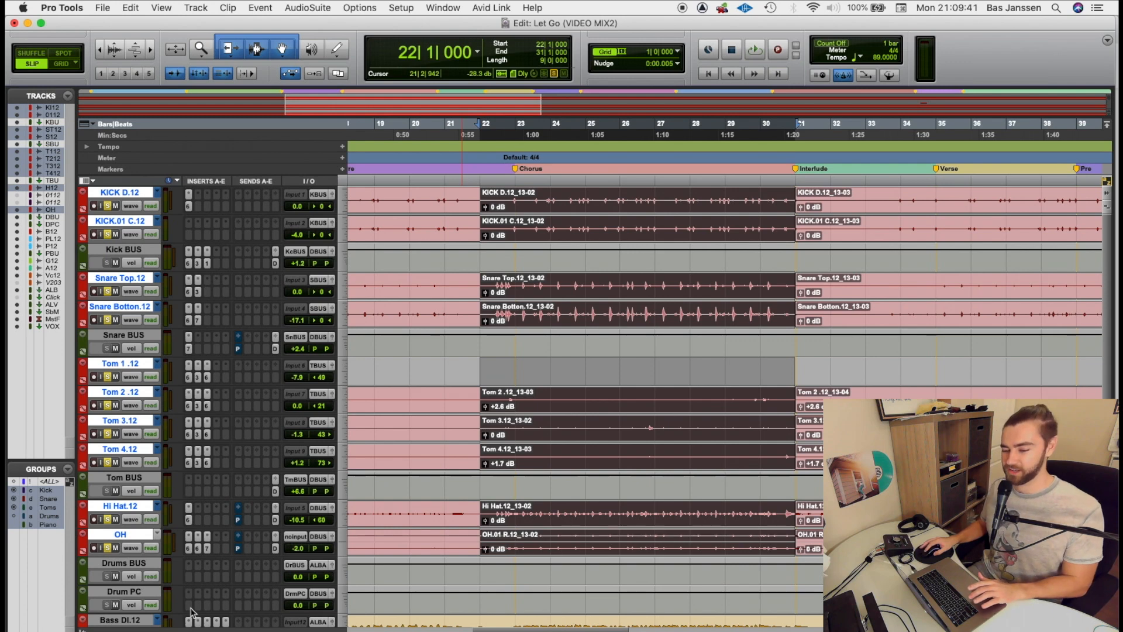
Insert the stereo Kramer PIE compressor on the Drum PC track and set its output to 0.
{"action": "left_click", "coordinate": [192, 613]}
{"action": "mouse_move", "coordinate": [362, 88]}
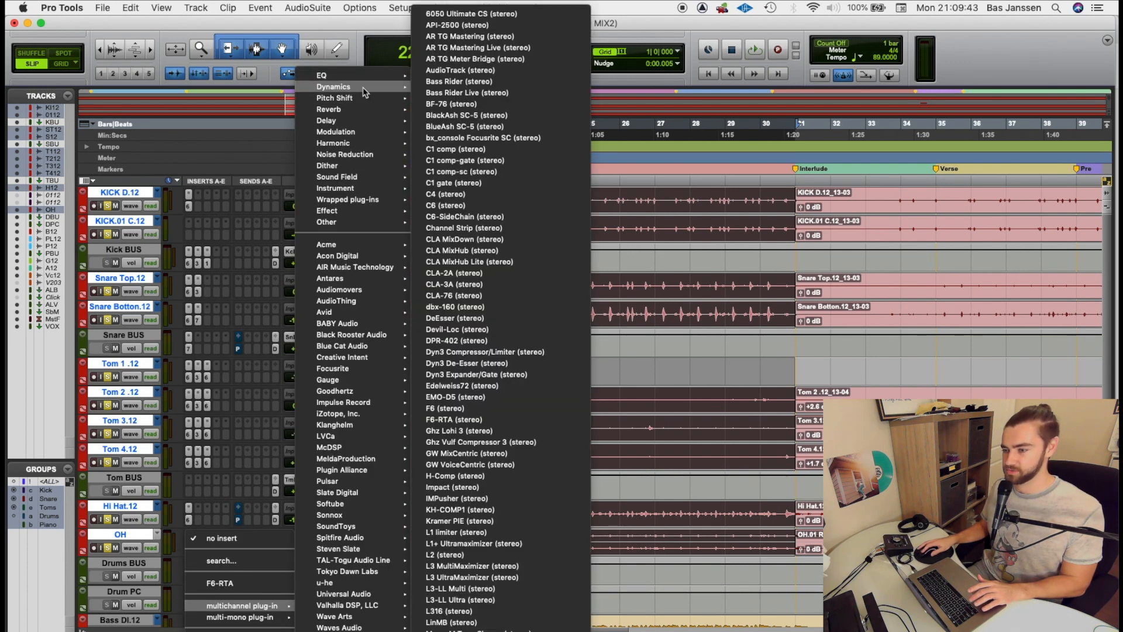
{"action": "left_click", "coordinate": [460, 520]}
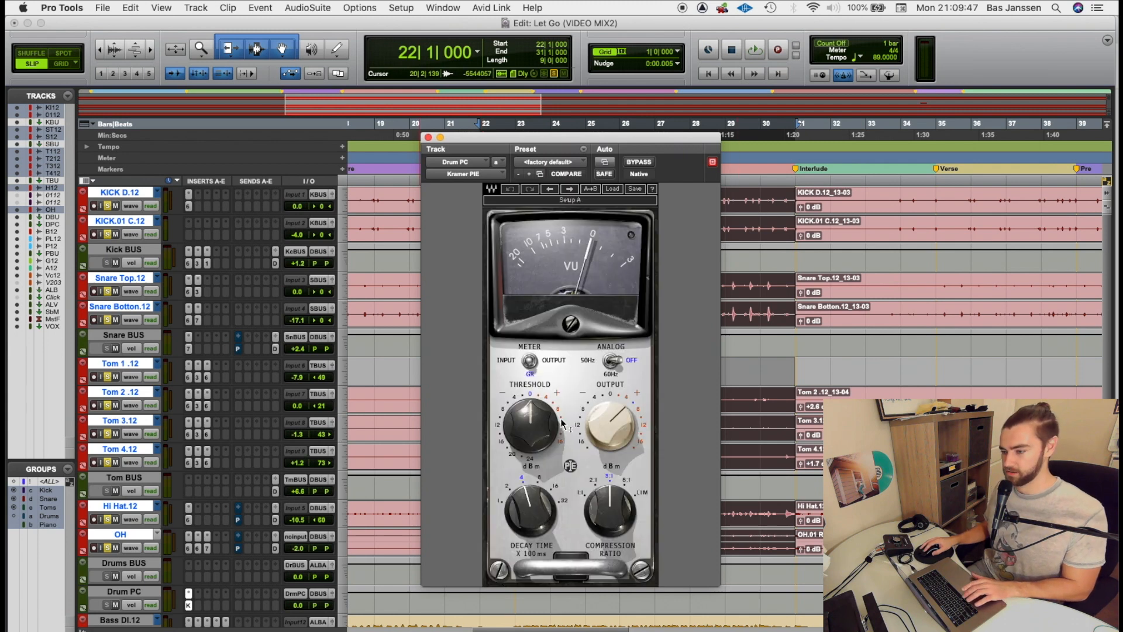
{"action": "left_click", "coordinate": [617, 430], "text": "alt"}
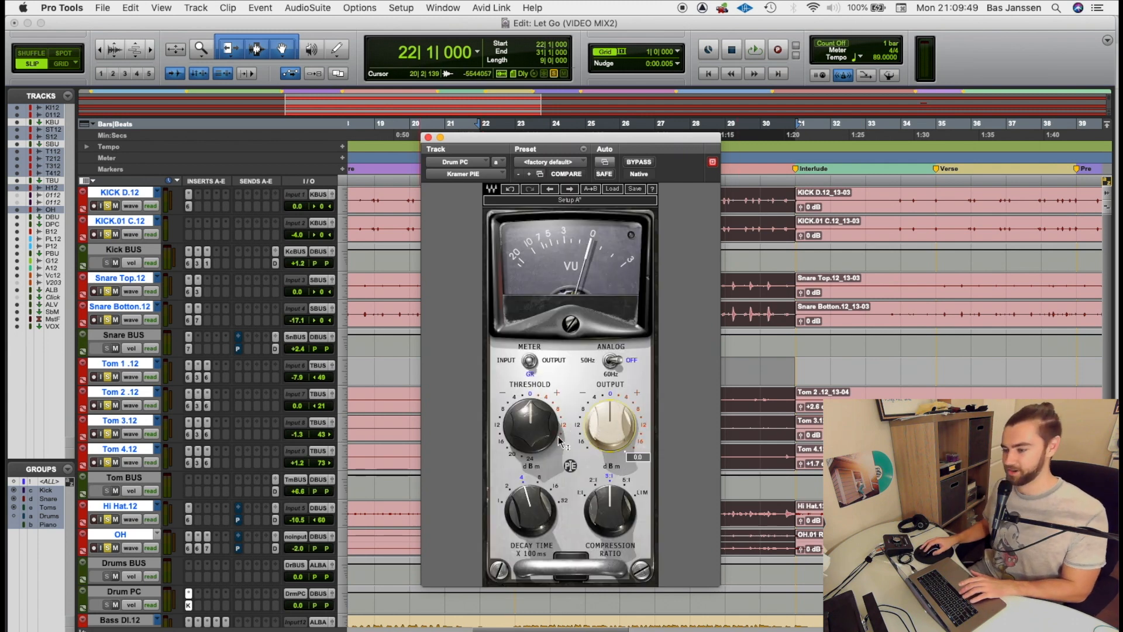
Lower the Kramer PIE threshold on Drum PC to below -16 dBm and set its decay time to 2 during chorus playback.
{"action": "key", "text": "space"}
{"action": "left_click_drag", "start_coordinate": [552, 438], "coordinate": [556, 535]}
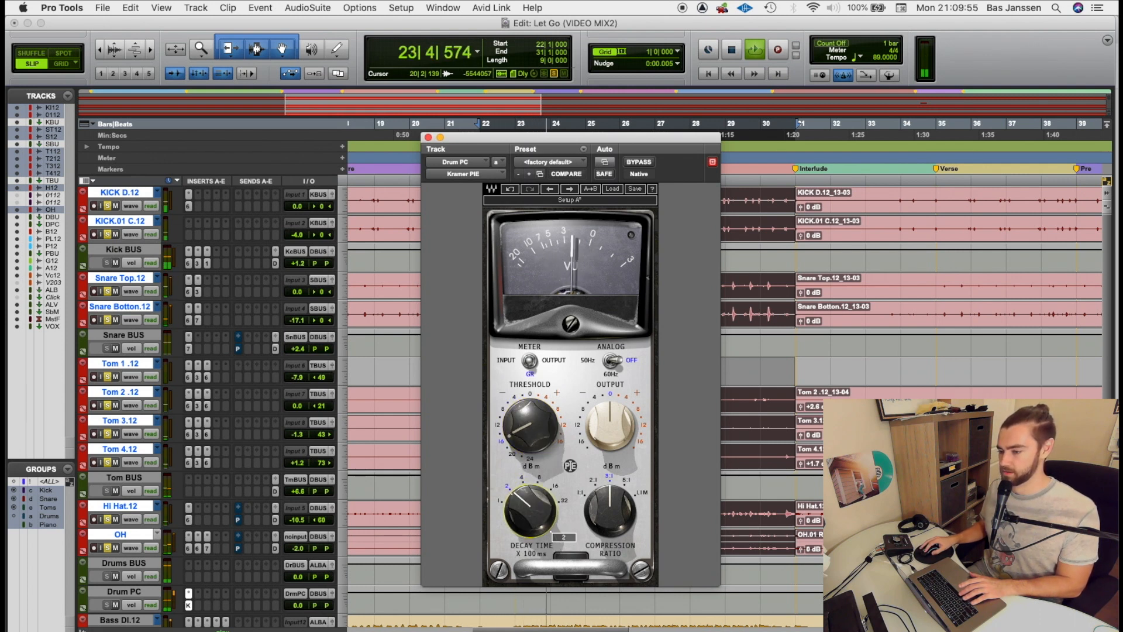
{"action": "left_click_drag", "start_coordinate": [533, 432], "coordinate": [534, 438]}
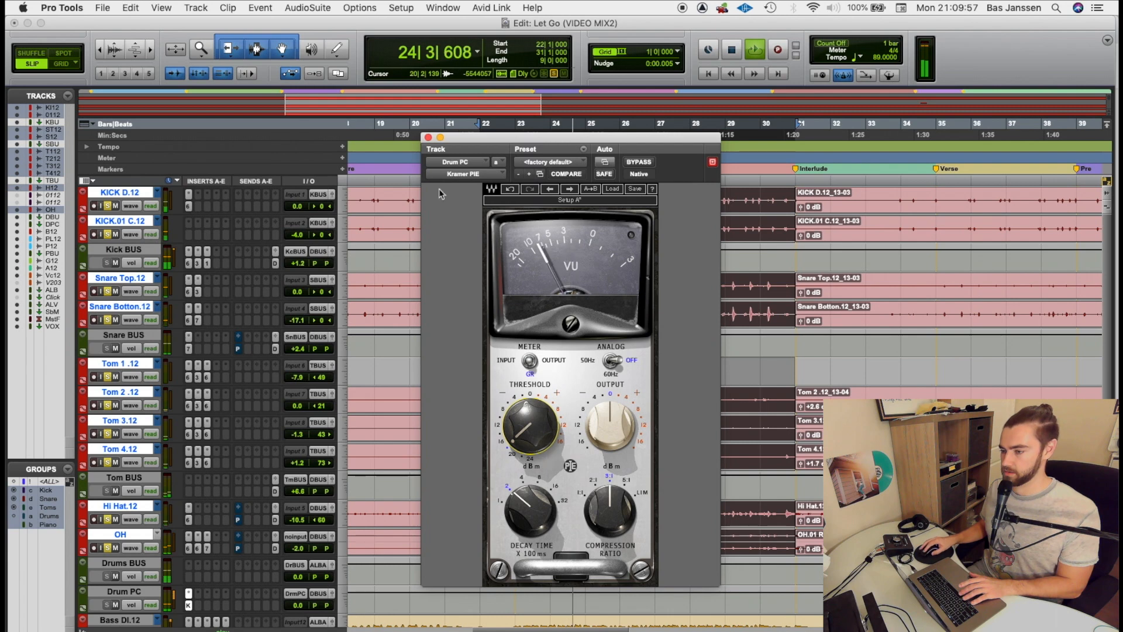
Close the Kramer PIE and set the Drum PC level to -12.5 dB, comparing the track muted and unmuted during chorus playback.
{"action": "left_click", "coordinate": [428, 137]}
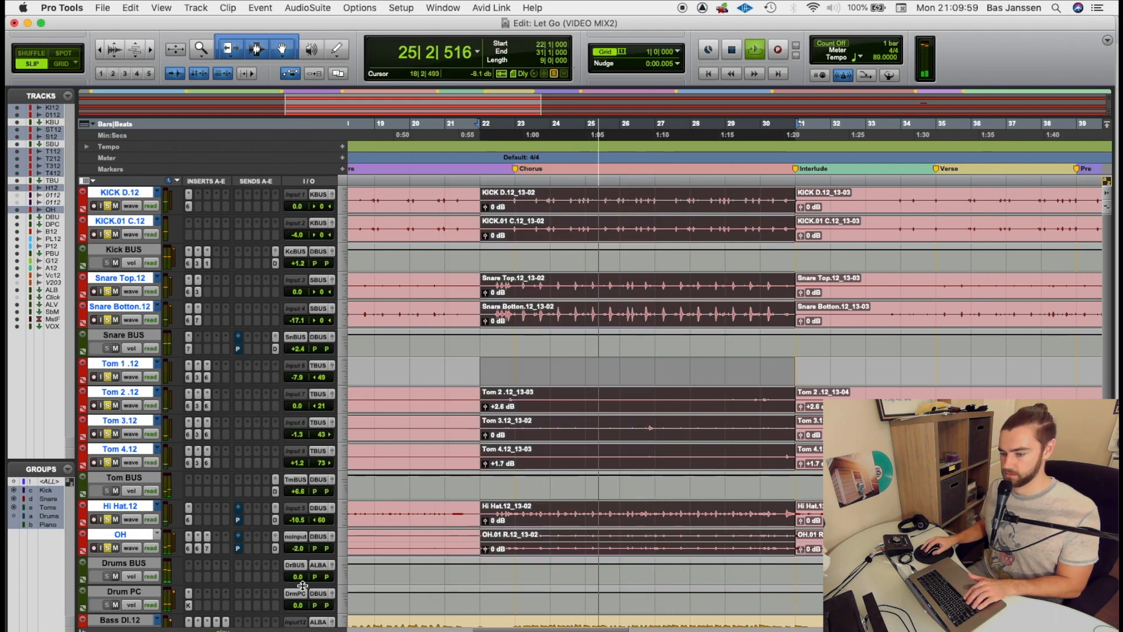
{"action": "left_click_drag", "start_coordinate": [297, 604], "coordinate": [297, 623]}
{"action": "left_click", "coordinate": [115, 605]}
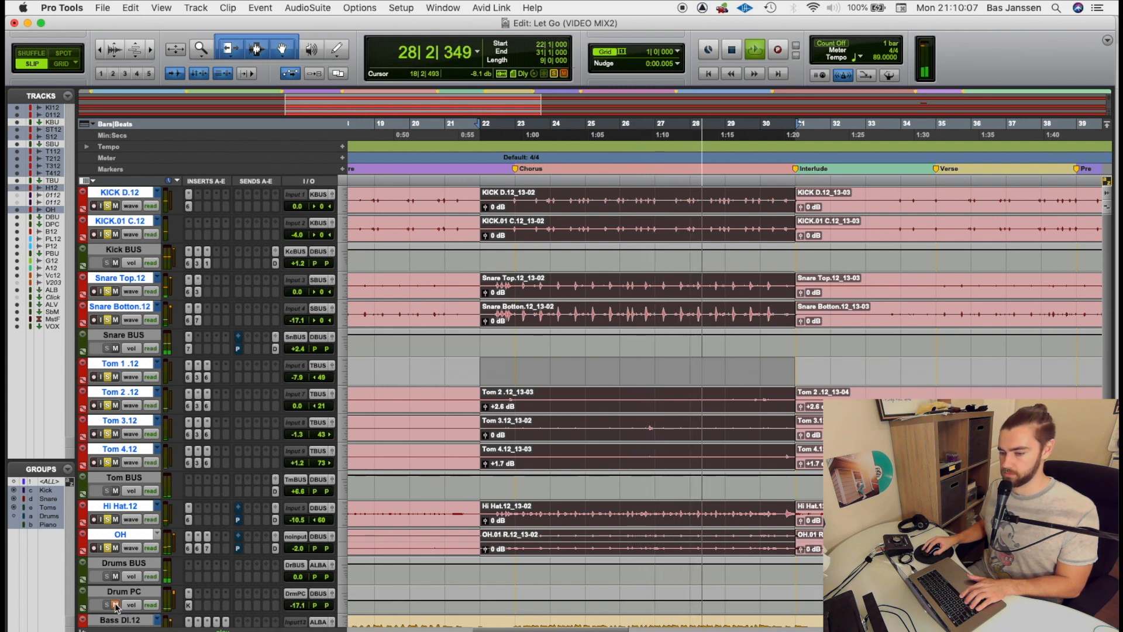
{"action": "left_click", "coordinate": [116, 605]}
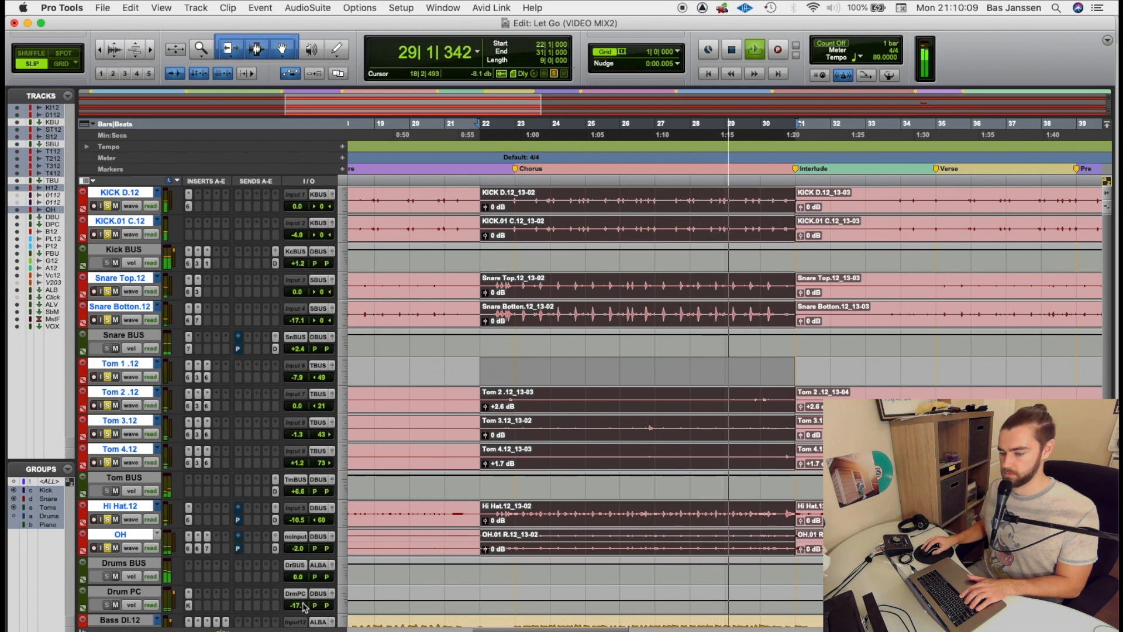
{"action": "left_click_drag", "start_coordinate": [304, 606], "coordinate": [303, 599]}
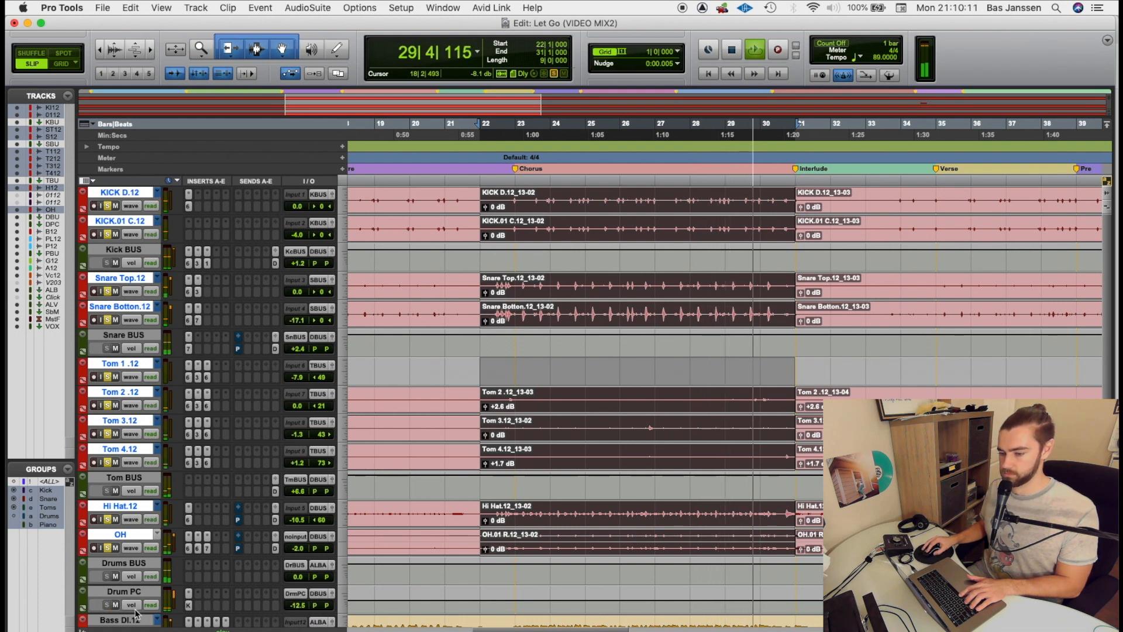
{"action": "key", "text": "space"}
{"action": "key", "text": "space"}
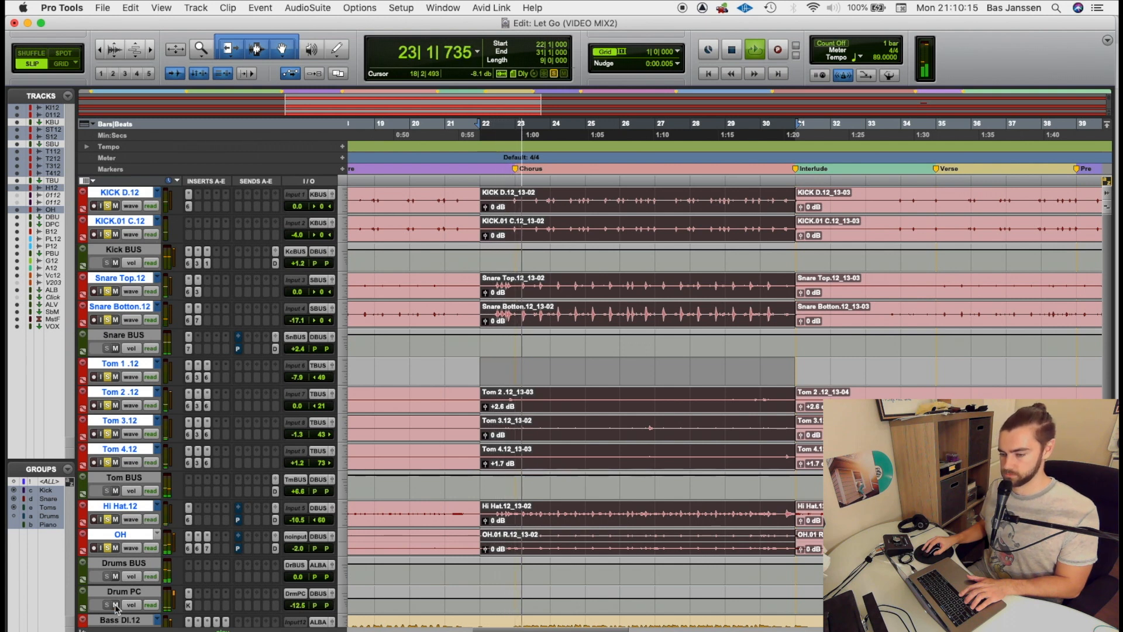
{"action": "left_click_drag", "start_coordinate": [296, 605], "coordinate": [298, 605]}
Insert the F6-RTA equalizer on Drum PC and enable its low-cut filter at 165 Hz with a 24 dB/oct slope.
{"action": "left_click", "coordinate": [200, 608]}
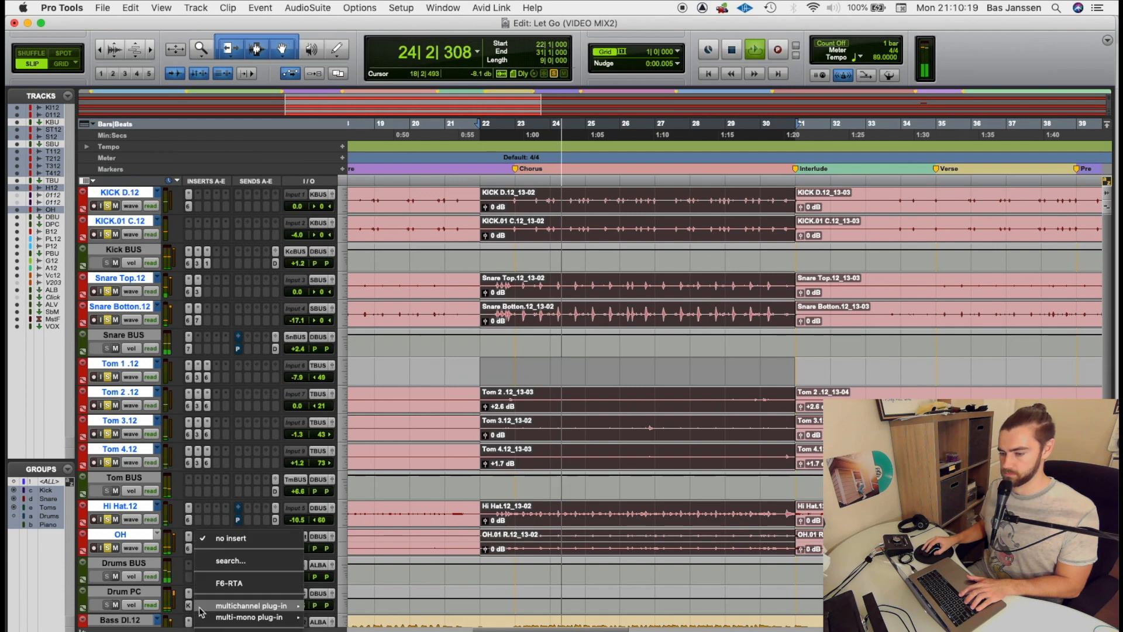
{"action": "left_click", "coordinate": [250, 579]}
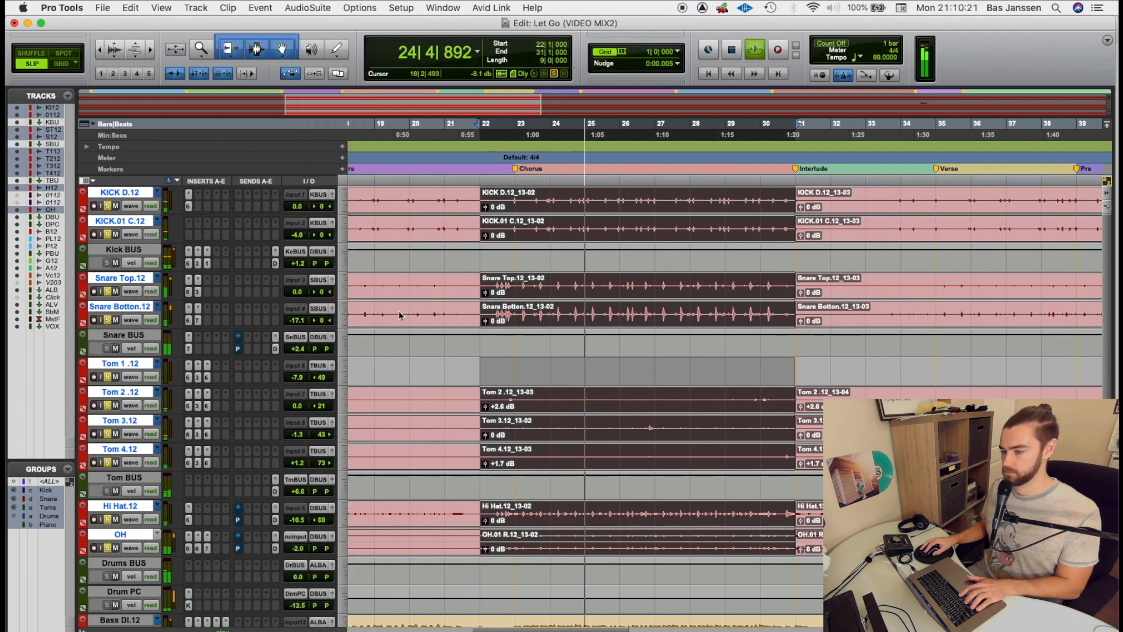
{"action": "left_click", "coordinate": [198, 593]}
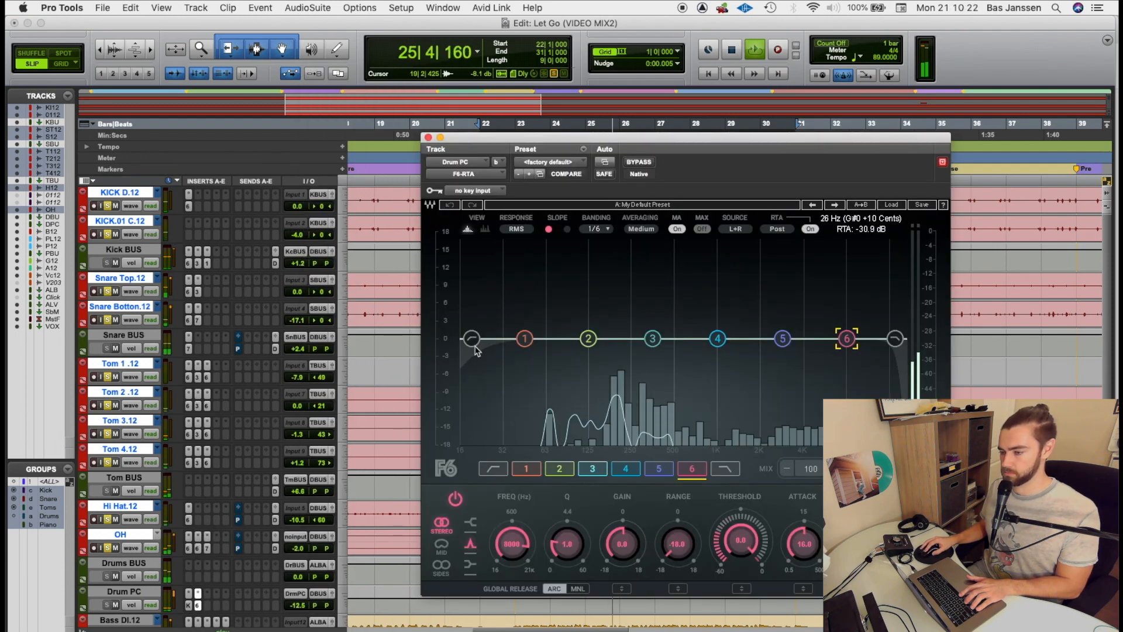
{"action": "left_click", "coordinate": [471, 338]}
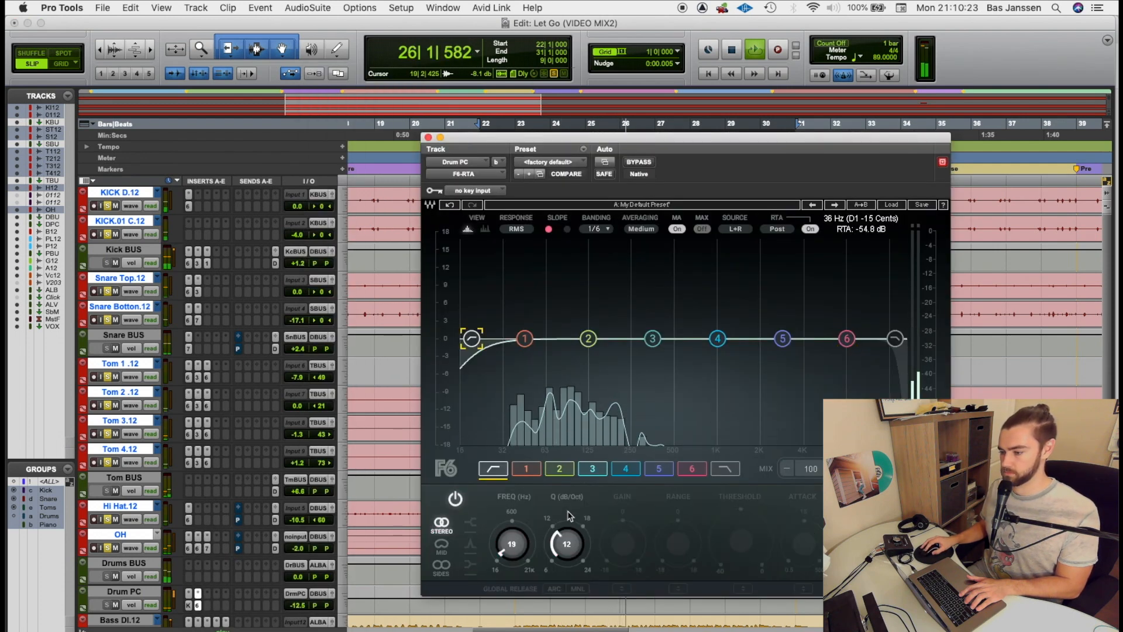
{"action": "left_click_drag", "start_coordinate": [567, 545], "coordinate": [566, 521]}
{"action": "left_click_drag", "start_coordinate": [512, 545], "coordinate": [513, 498]}
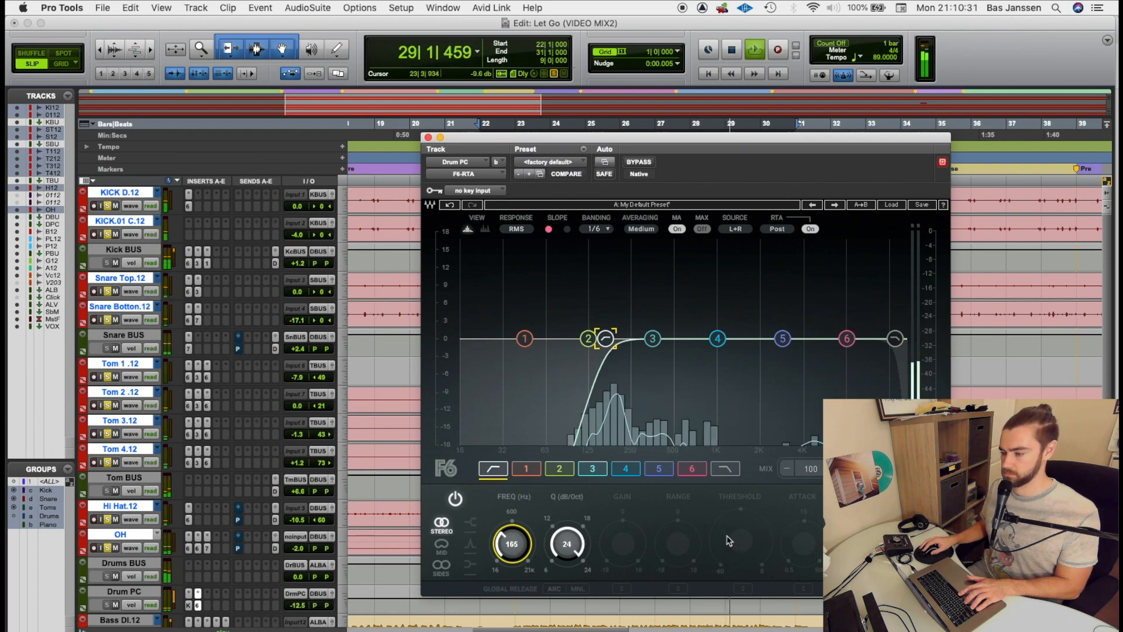
{"action": "key", "text": "space"}
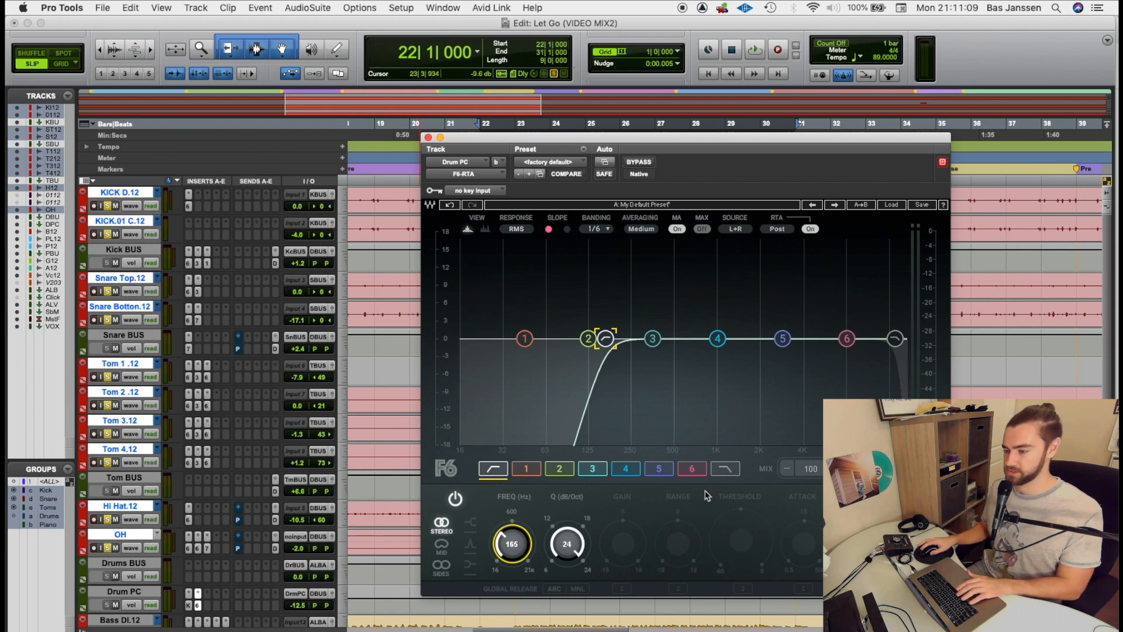
Play the chorus while comparing the F6-RTA bypassed and active on Drum PC, ending with it active and its window closed.
{"action": "key", "text": "space"}
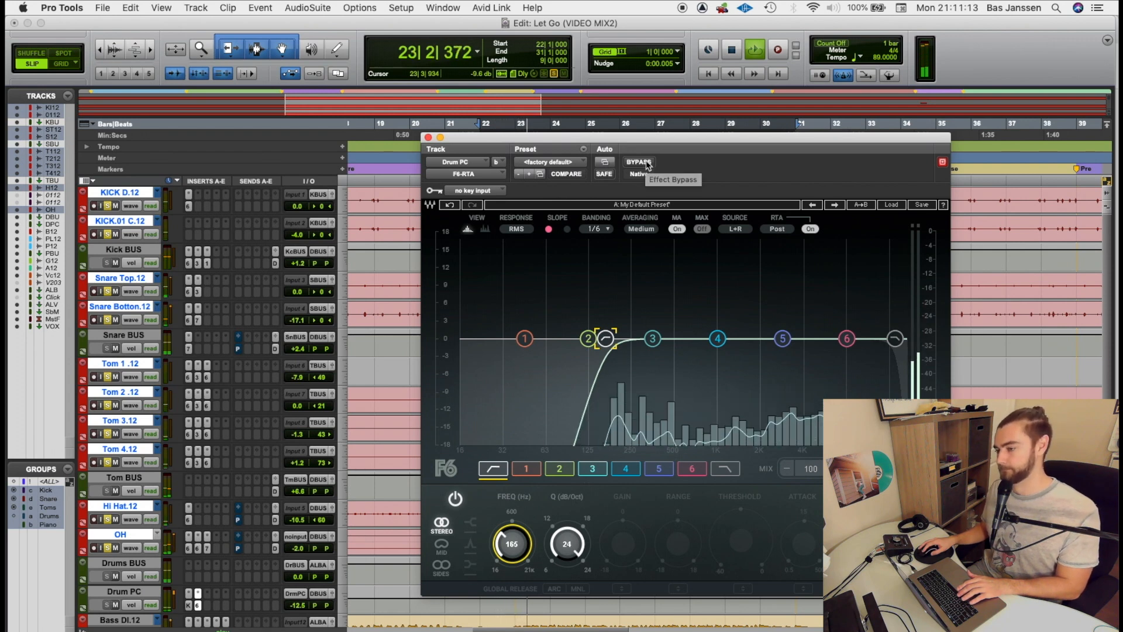
{"action": "left_click", "coordinate": [638, 162]}
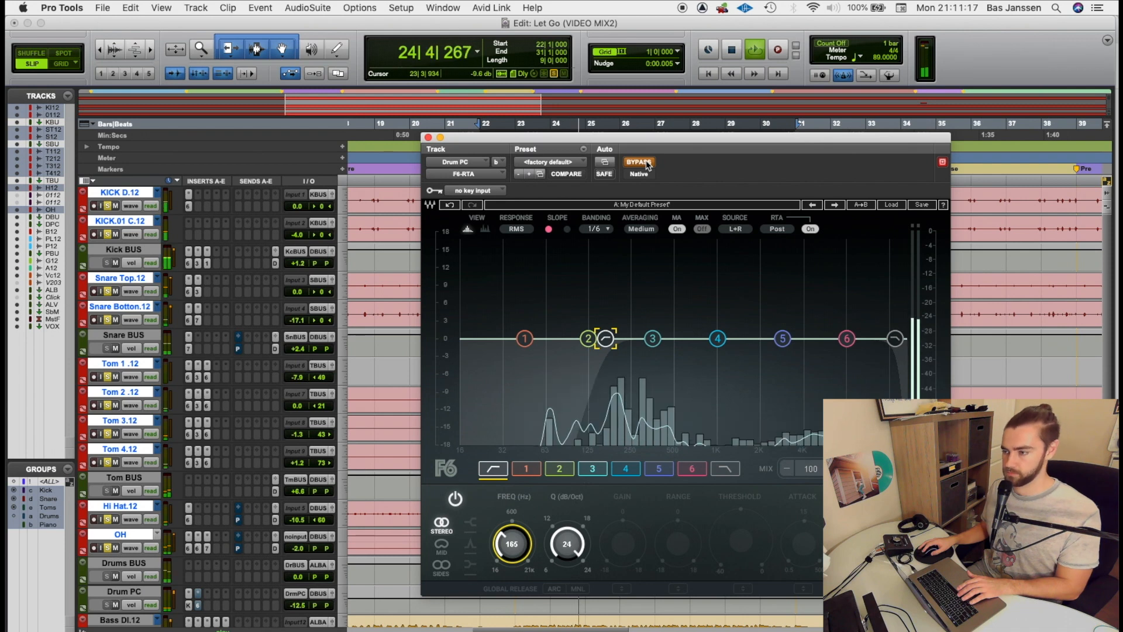
{"action": "left_click", "coordinate": [643, 163]}
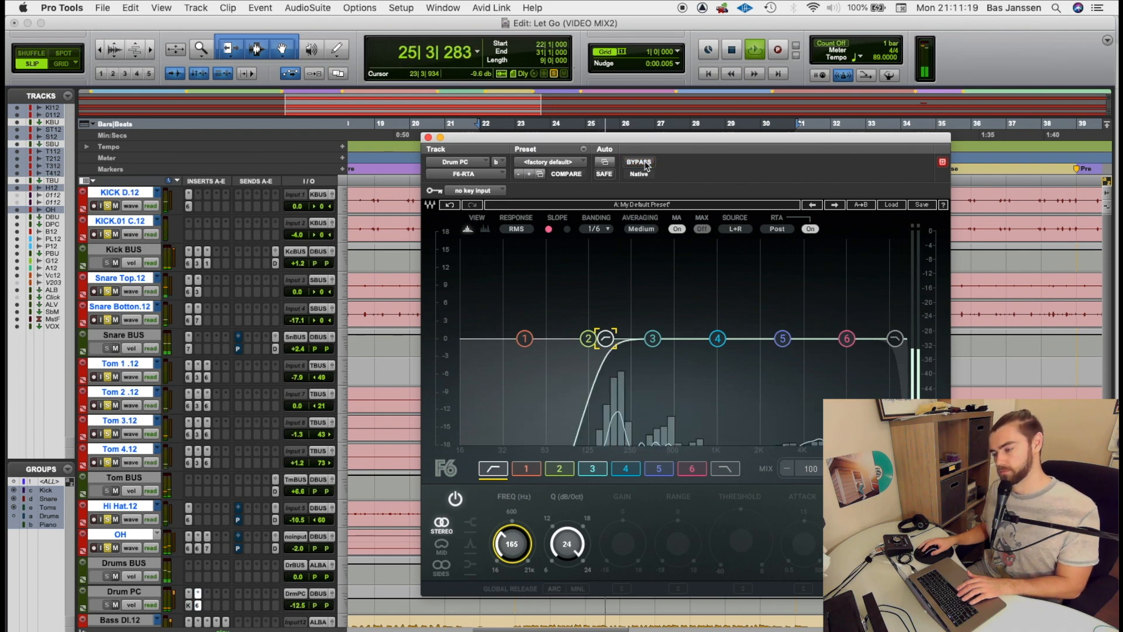
{"action": "left_click", "coordinate": [631, 161]}
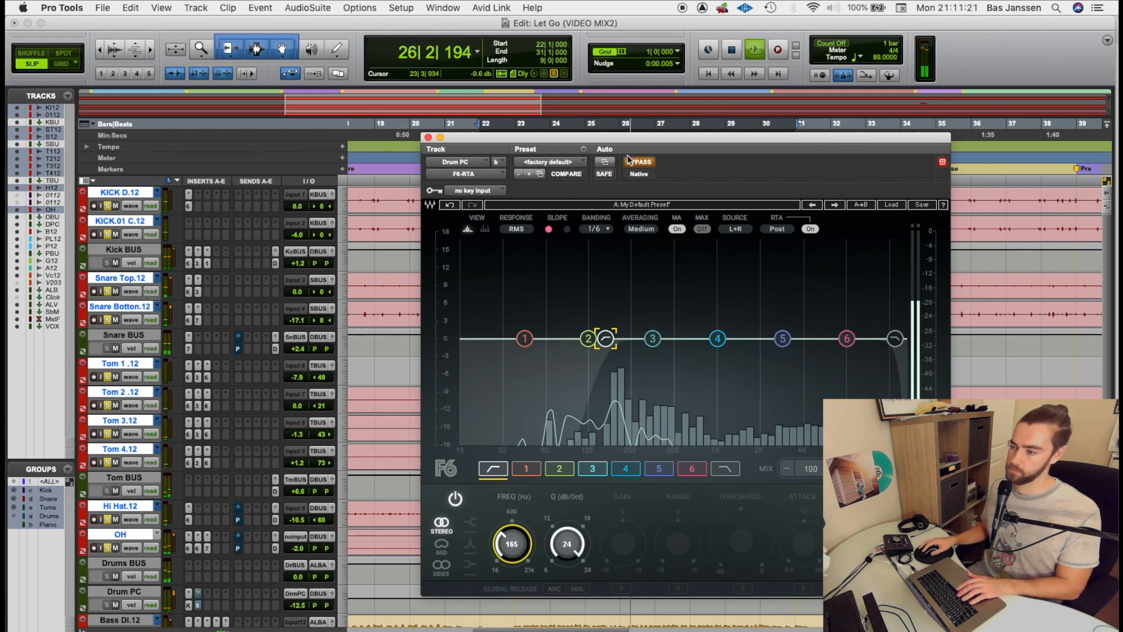
{"action": "left_click", "coordinate": [649, 164]}
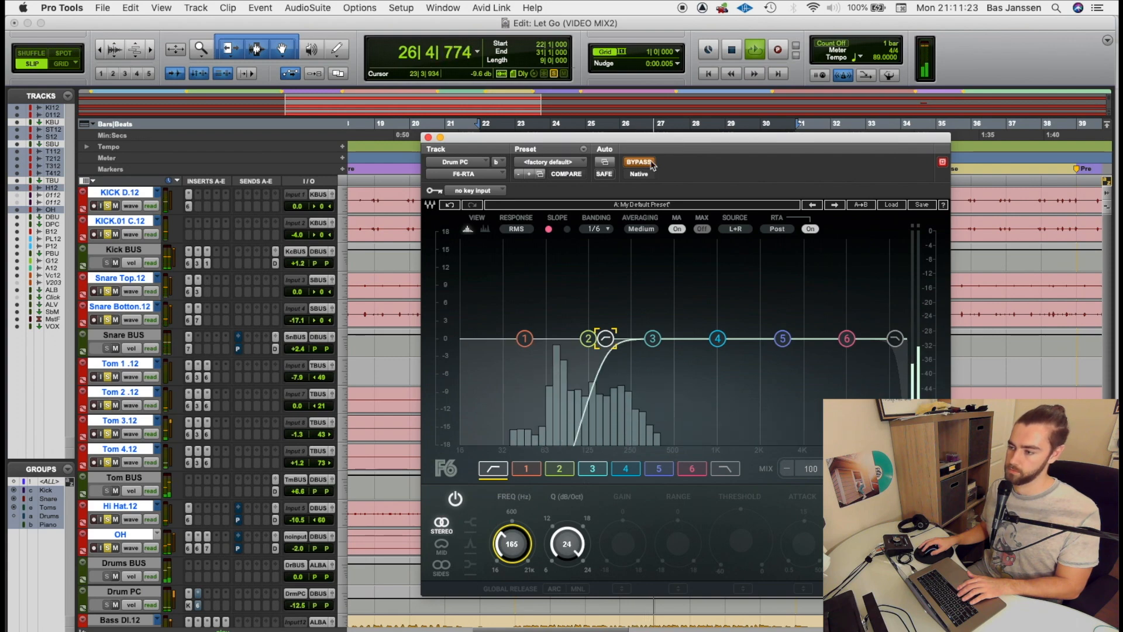
{"action": "key", "text": "space"}
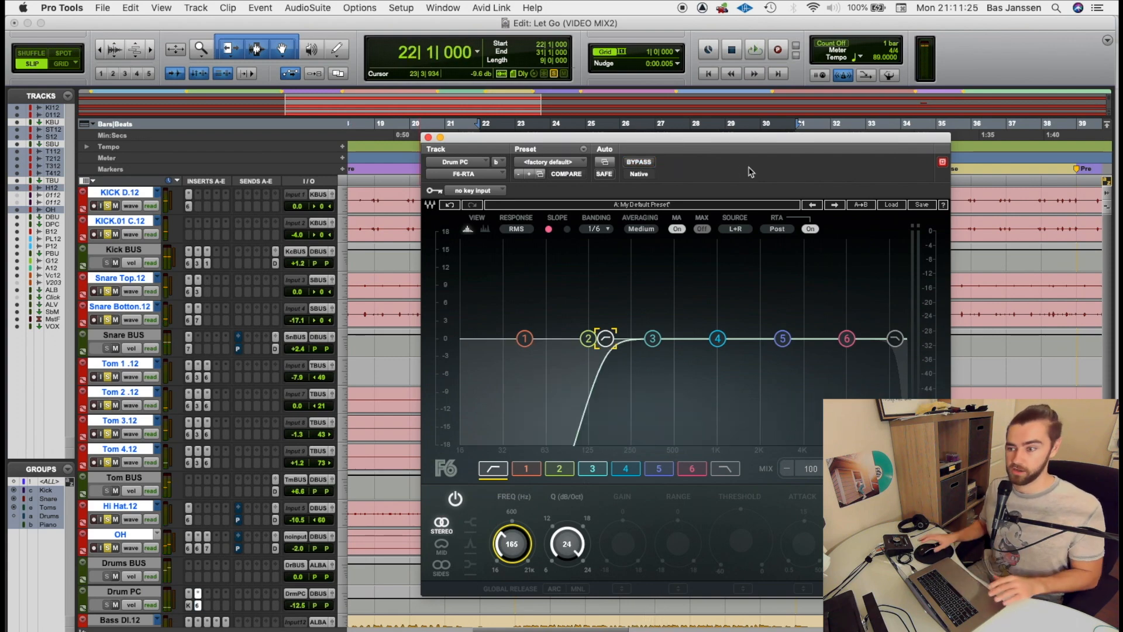
{"action": "left_click", "coordinate": [428, 137]}
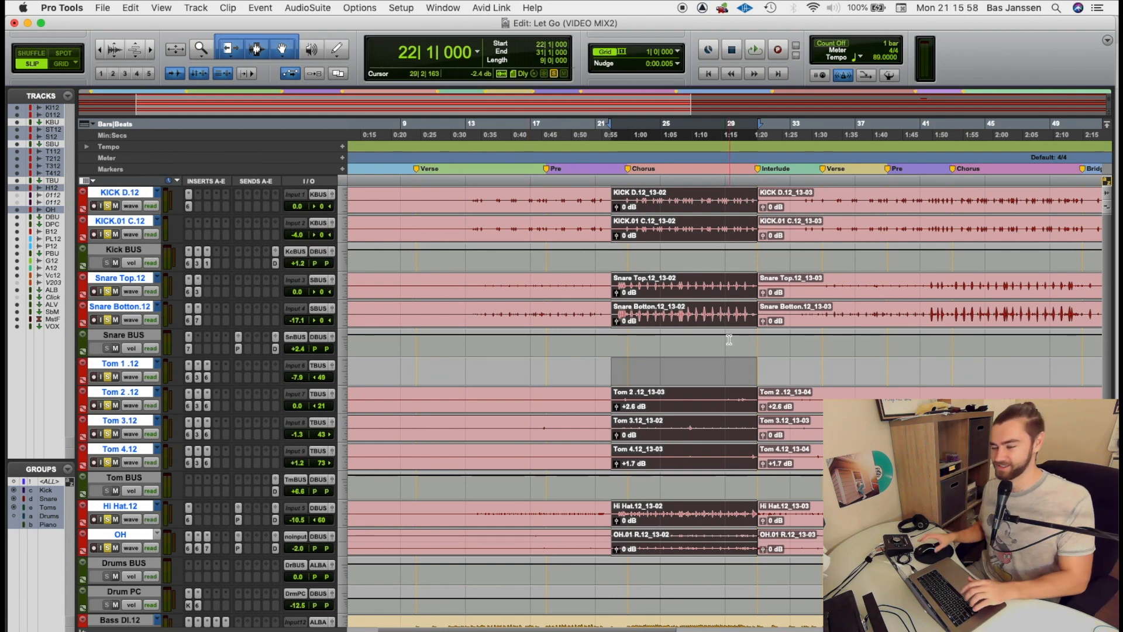
Play the chorus and set the VOX RVB return level to -12.5 dB, toggling its mute to judge the reverb.
{"action": "key", "text": "space"}
{"action": "scroll", "coordinate": [263, 499], "scroll_direction": "down", "scroll_amount": 10}
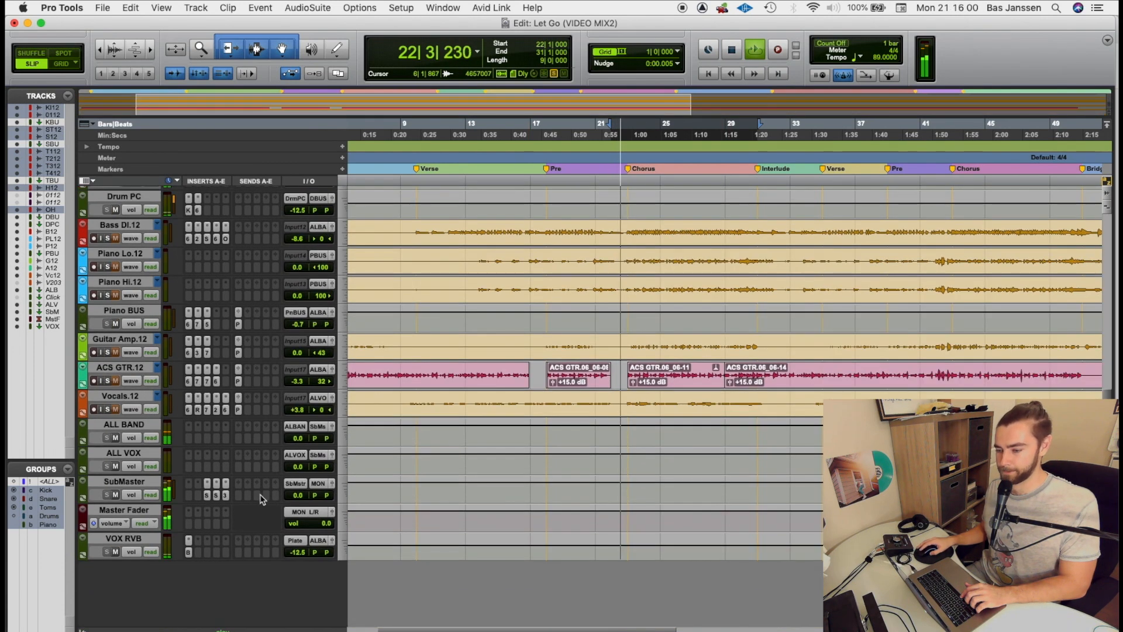
{"action": "left_click", "coordinate": [297, 552], "text": "alt"}
{"action": "left_click_drag", "start_coordinate": [296, 552], "coordinate": [295, 569]}
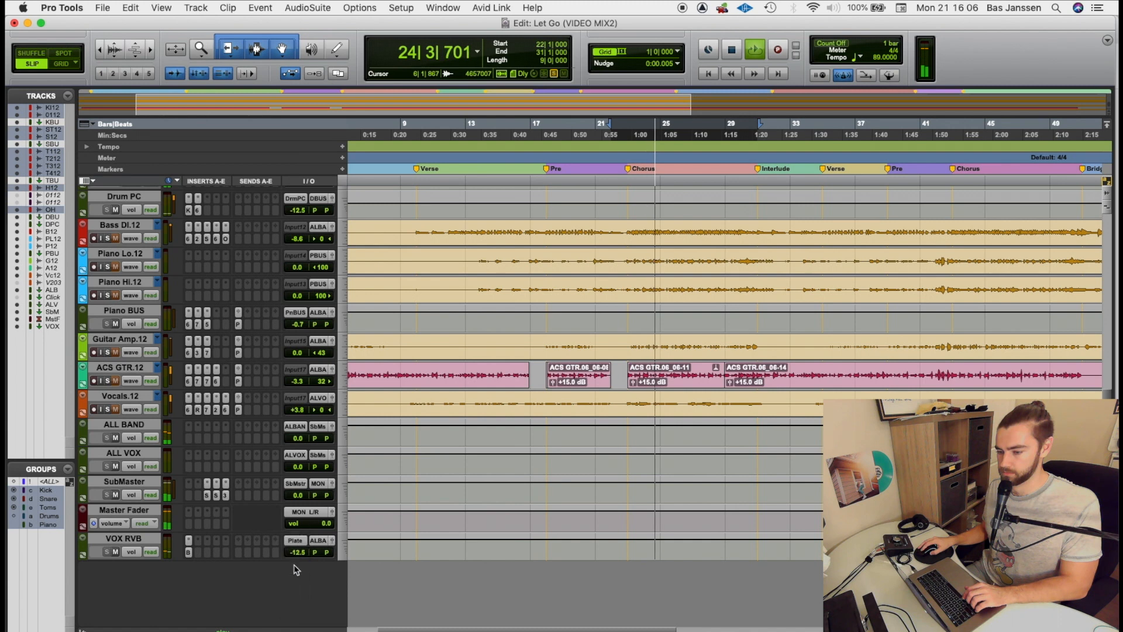
{"action": "left_click", "coordinate": [115, 552]}
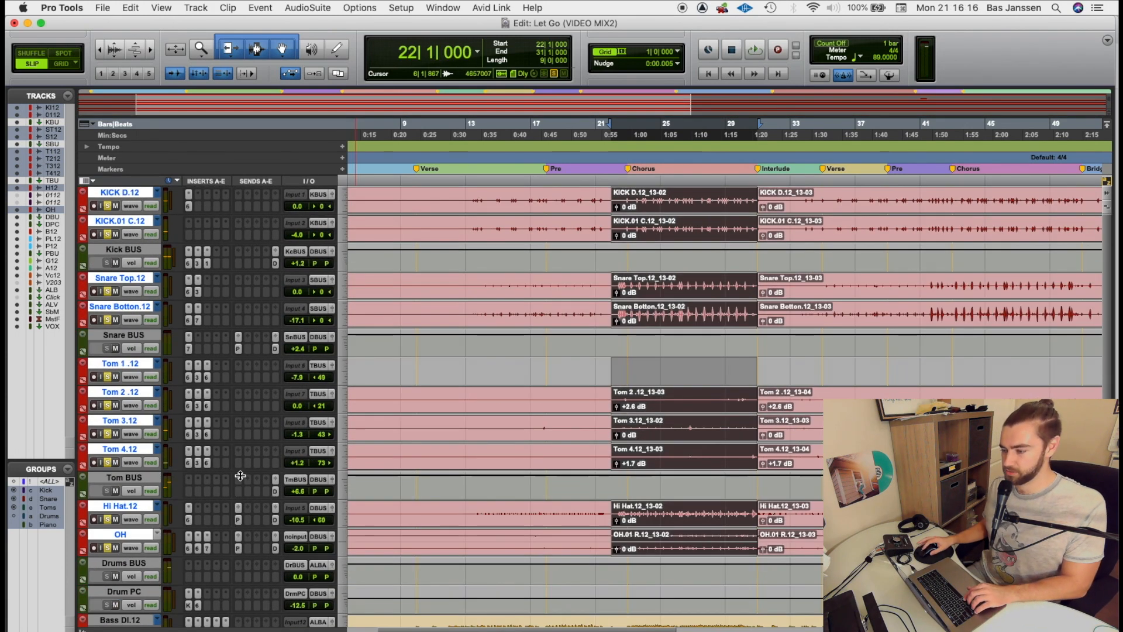
Clear the solo on all drum tracks and play the chorus with the full band.
{"action": "left_click", "coordinate": [109, 462], "text": "alt"}
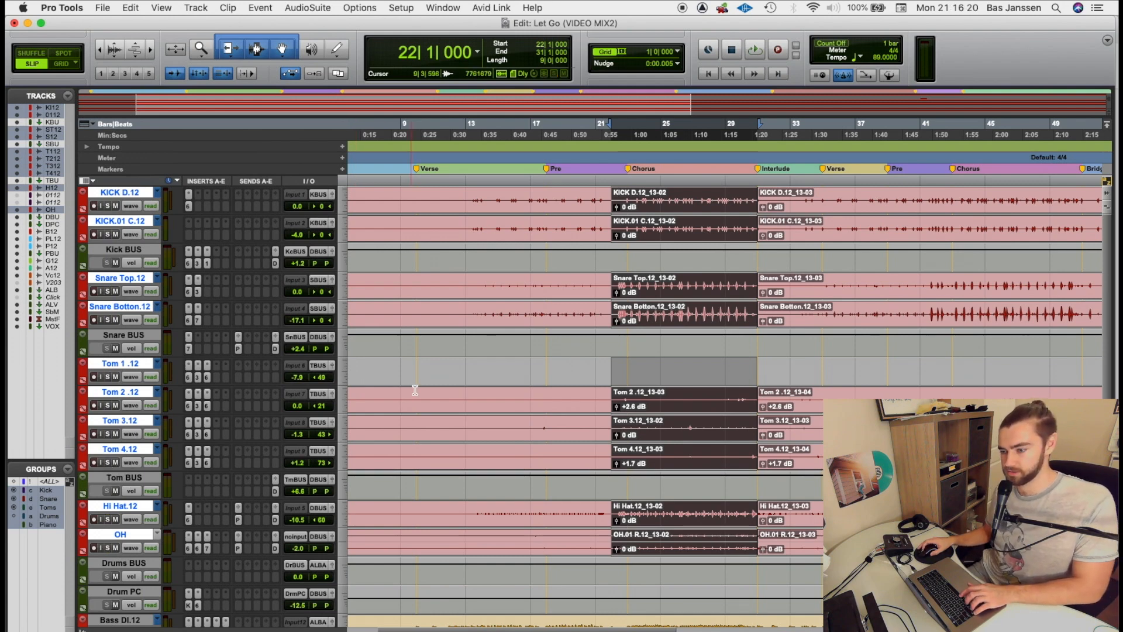
{"action": "scroll", "coordinate": [409, 397], "scroll_direction": "down", "scroll_amount": 3}
{"action": "scroll", "coordinate": [417, 403], "scroll_direction": "up", "scroll_amount": 3}
{"action": "key", "text": "space"}
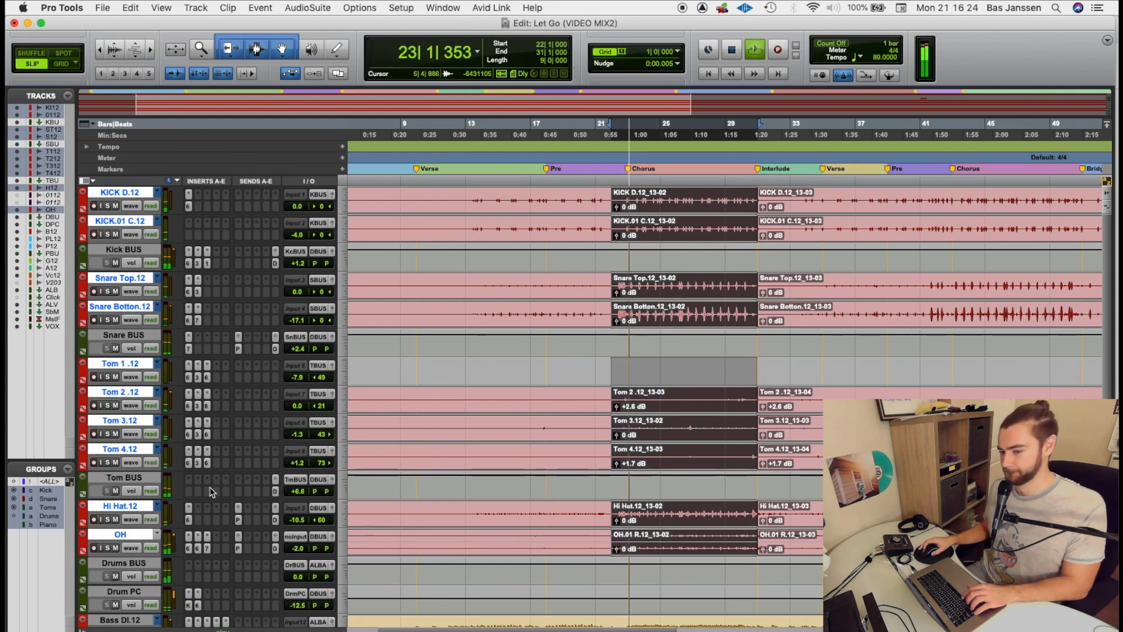
Raise the Drums BUS to +3.0 dB and lower OH to -4.0 dB during playback, ending with playback stopped and the clips deselected.
{"action": "scroll", "coordinate": [243, 476], "scroll_direction": "down", "scroll_amount": 3}
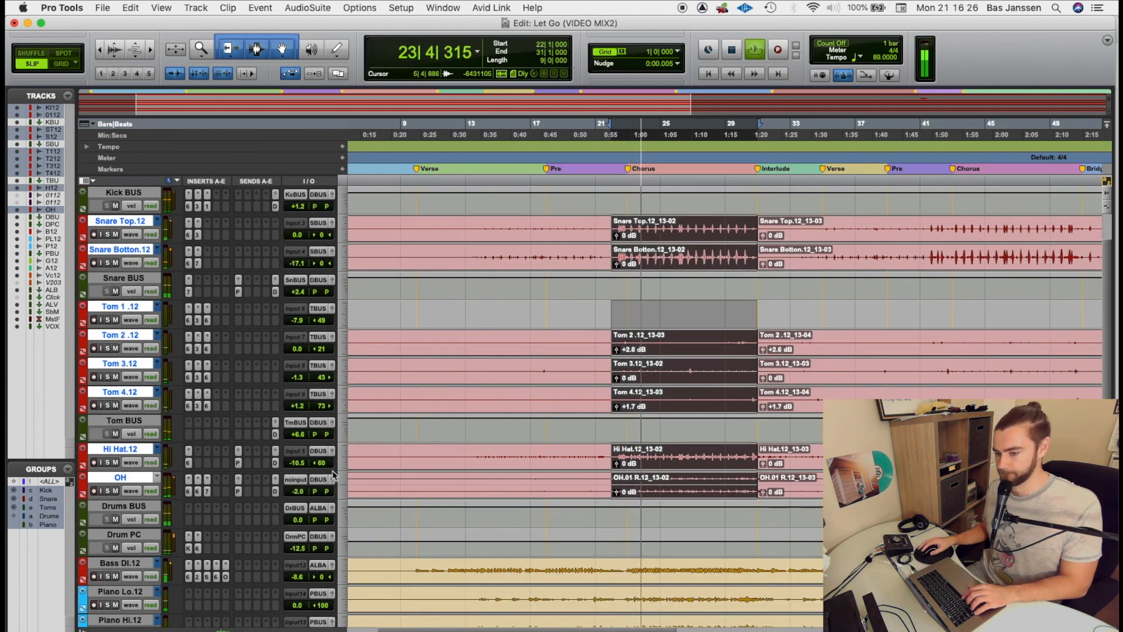
{"action": "left_click", "coordinate": [298, 520]}
{"action": "left_click_drag", "start_coordinate": [300, 522], "coordinate": [303, 516]}
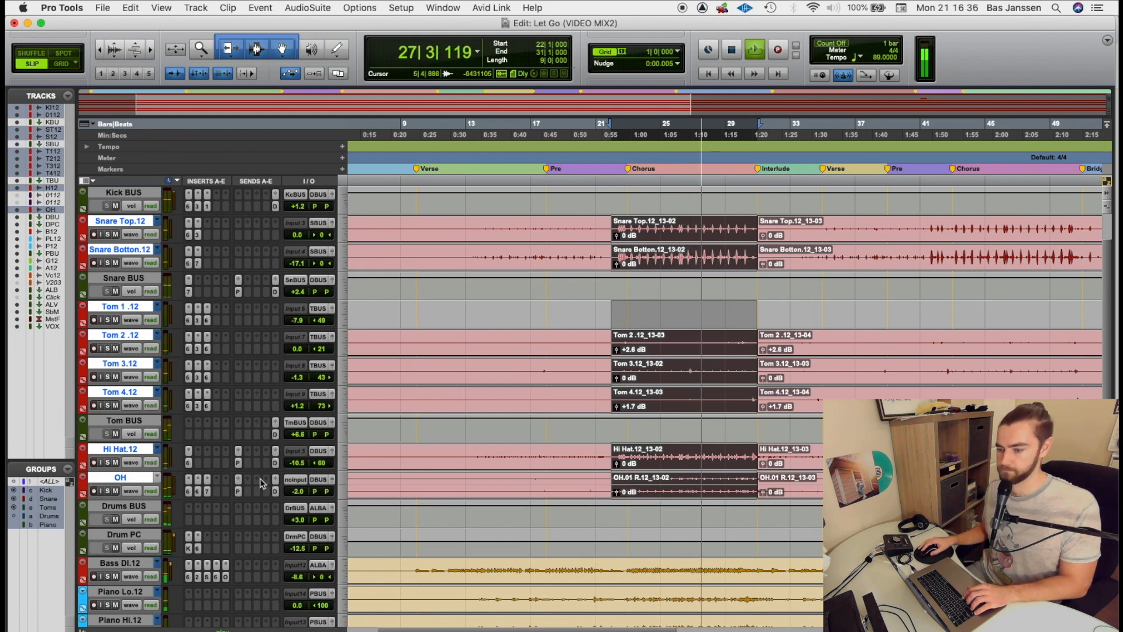
{"action": "left_click_drag", "start_coordinate": [308, 495], "coordinate": [308, 506]}
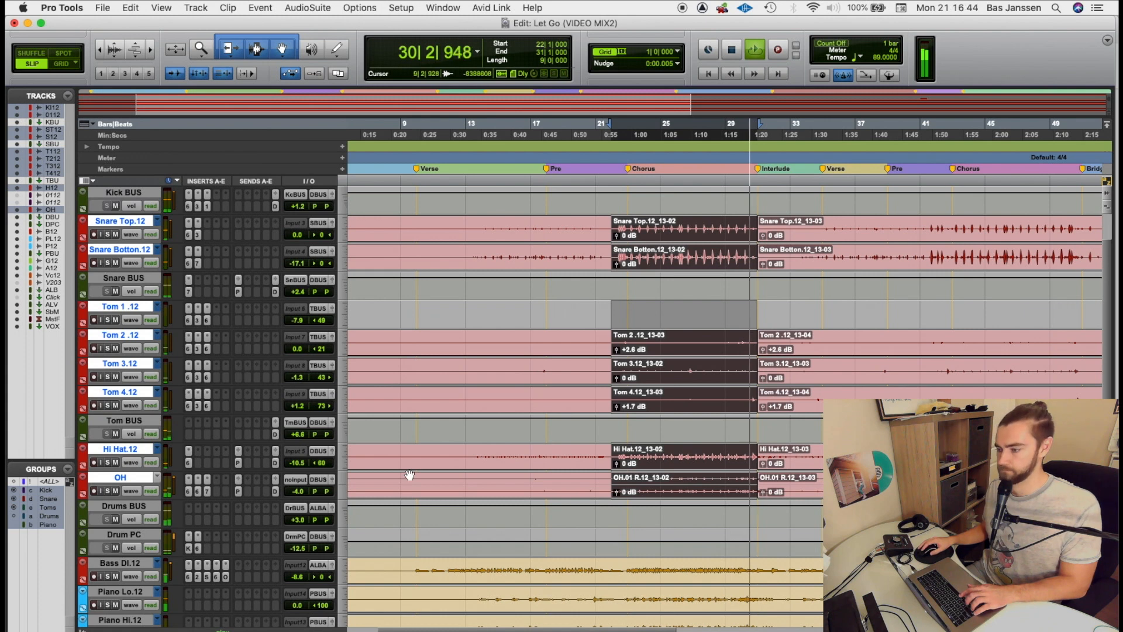
{"action": "key", "text": "space"}
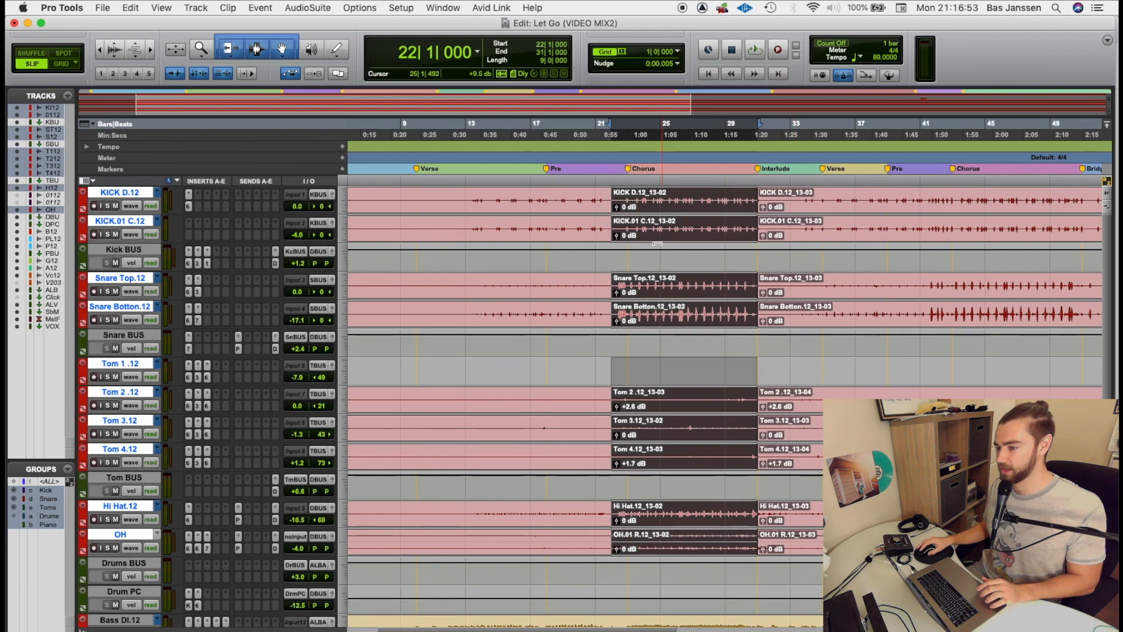
{"action": "left_click", "coordinate": [618, 254]}
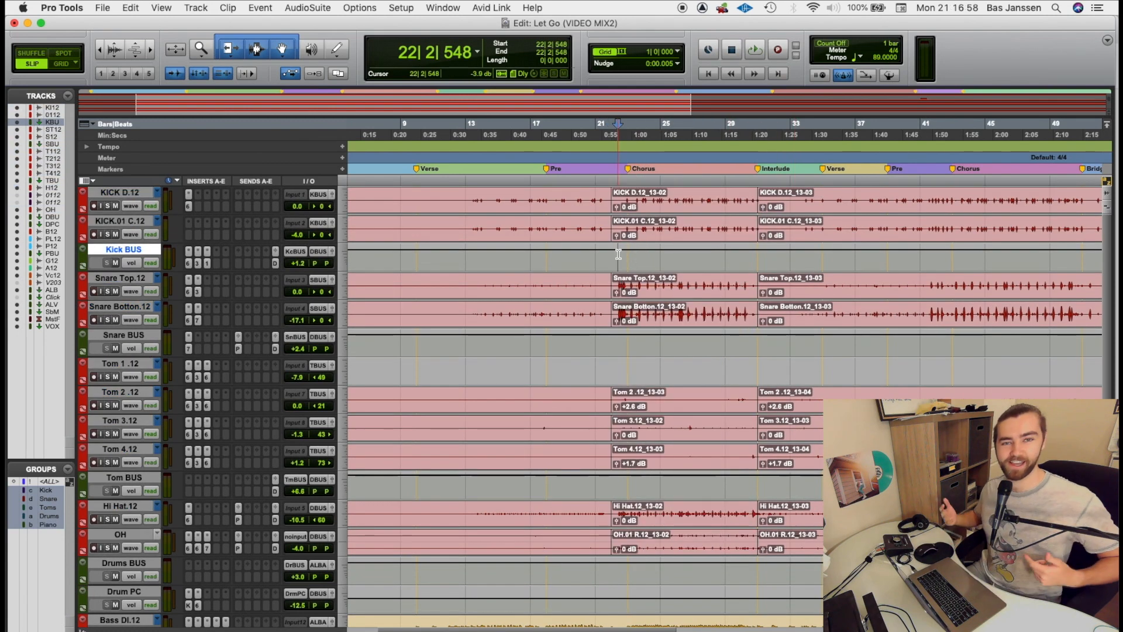